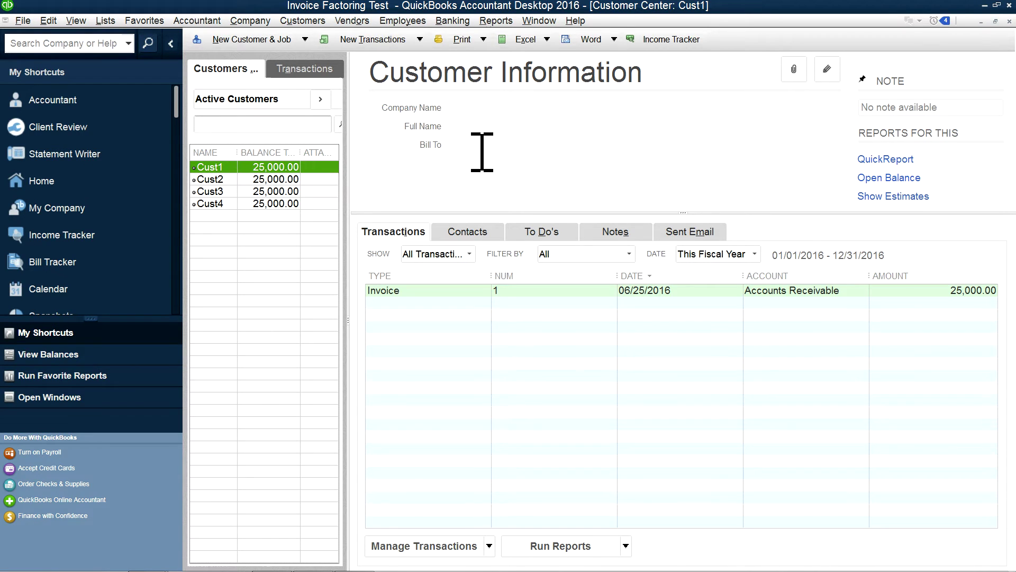
- Run the standard Balance Sheet report for the company
click(532, 24)
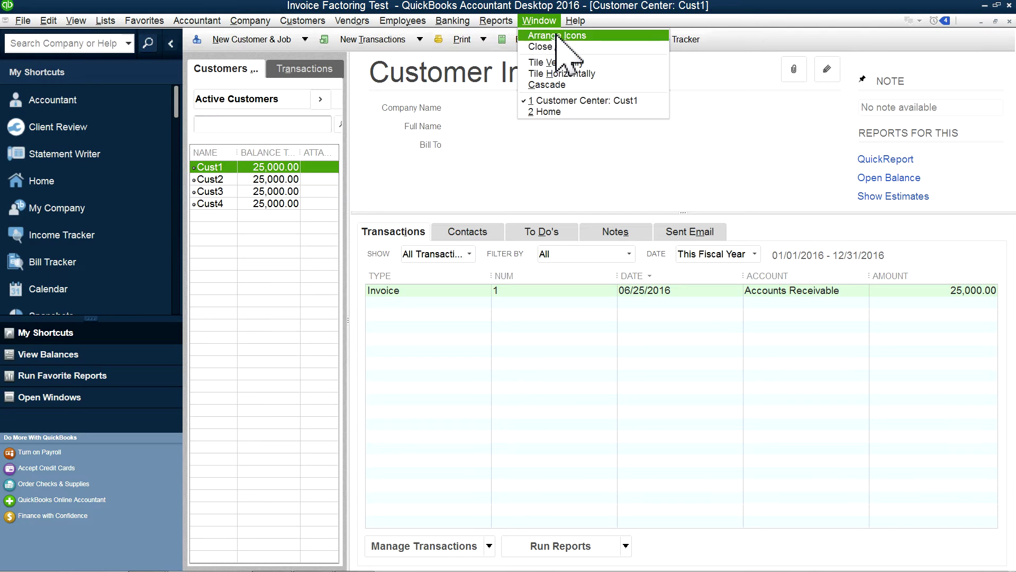
mouse_move(499, 21)
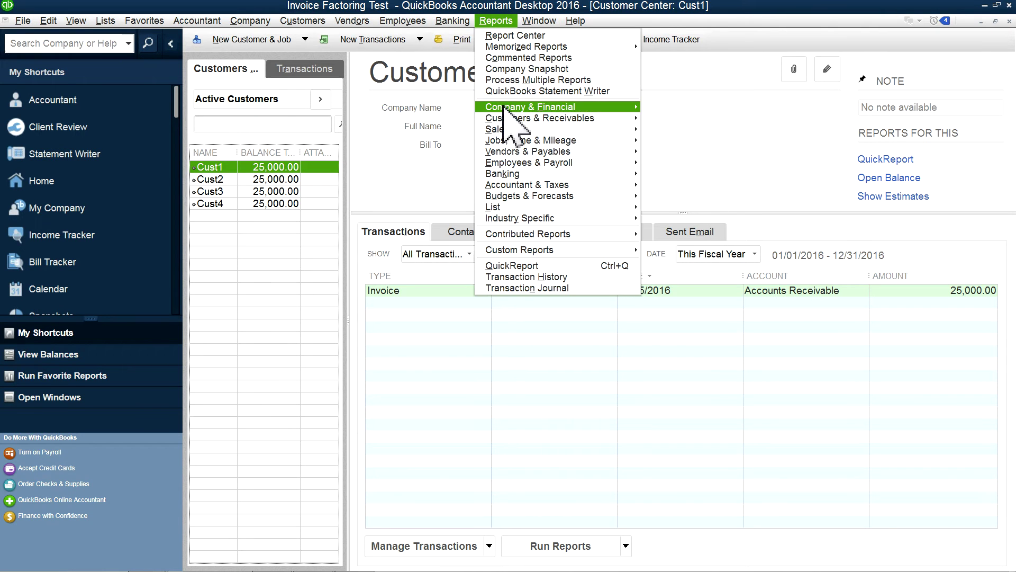
mouse_move(504, 108)
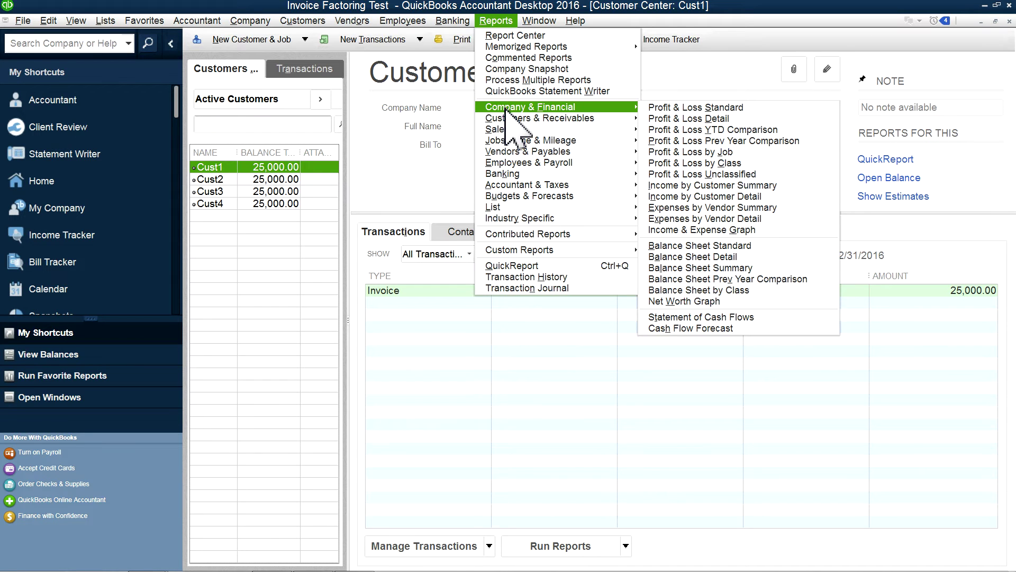
click(657, 250)
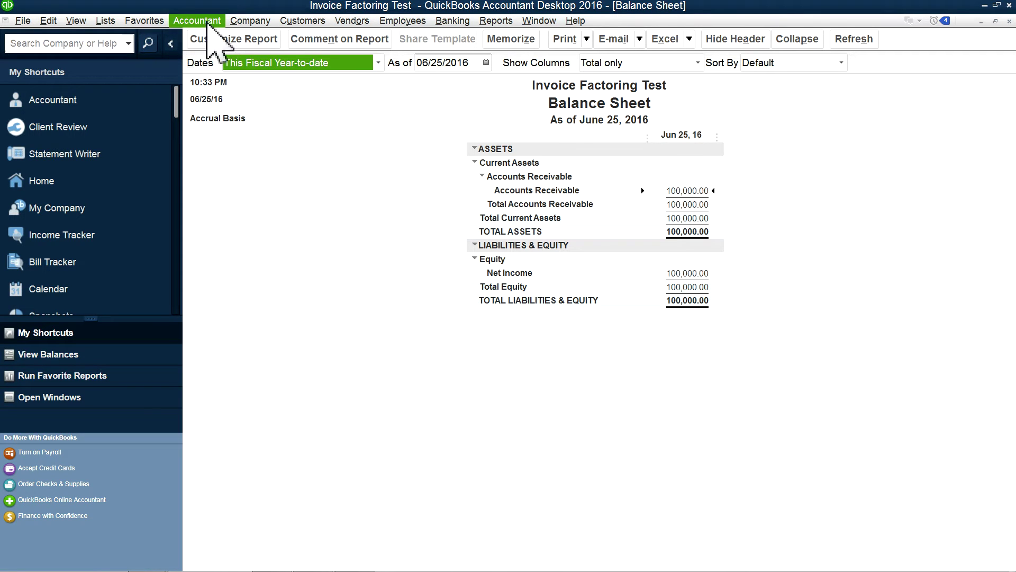
- Return to the Home page and open the Chart of Accounts
click(244, 22)
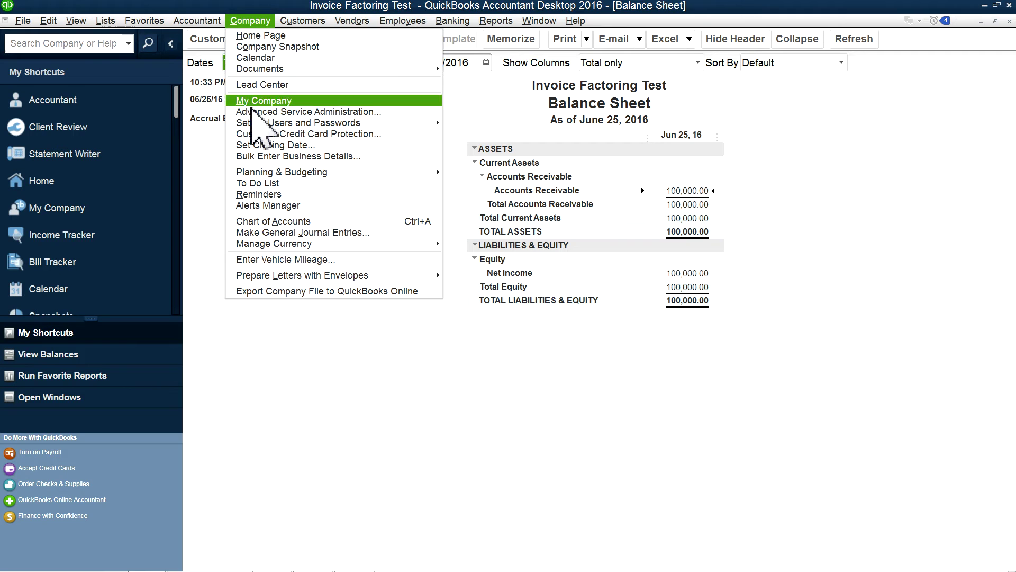
click(254, 36)
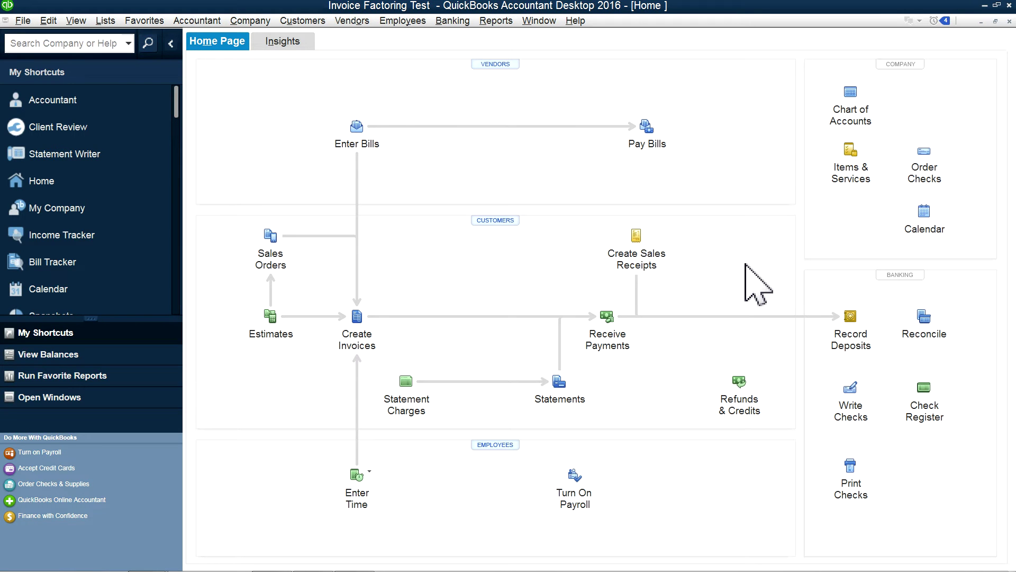
click(848, 107)
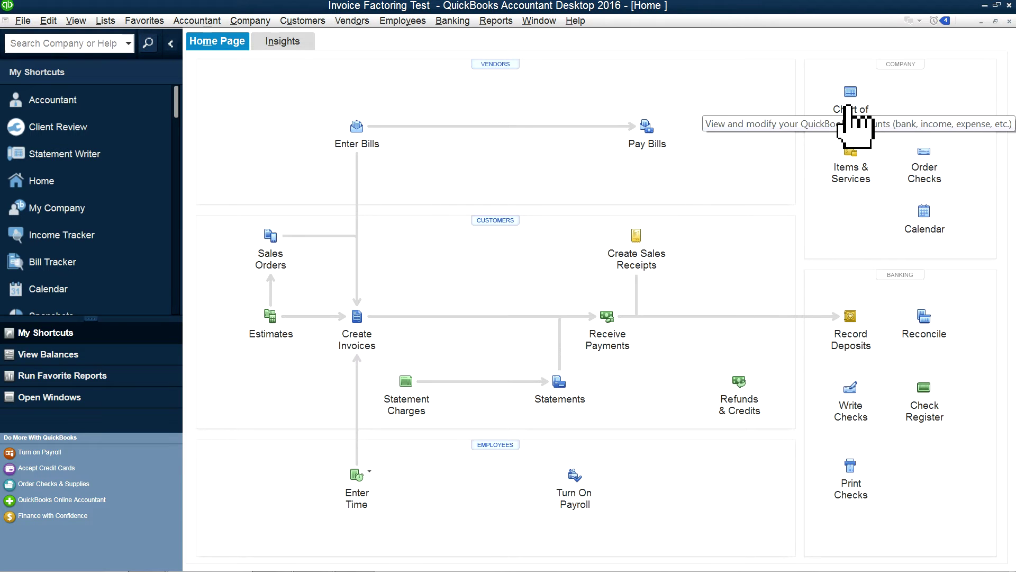
click(104, 22)
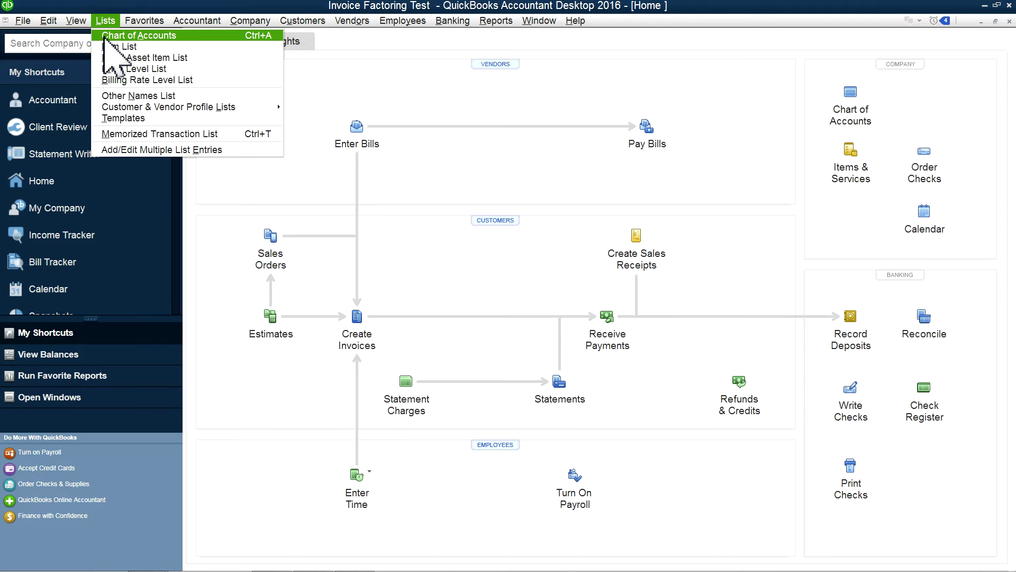
click(838, 109)
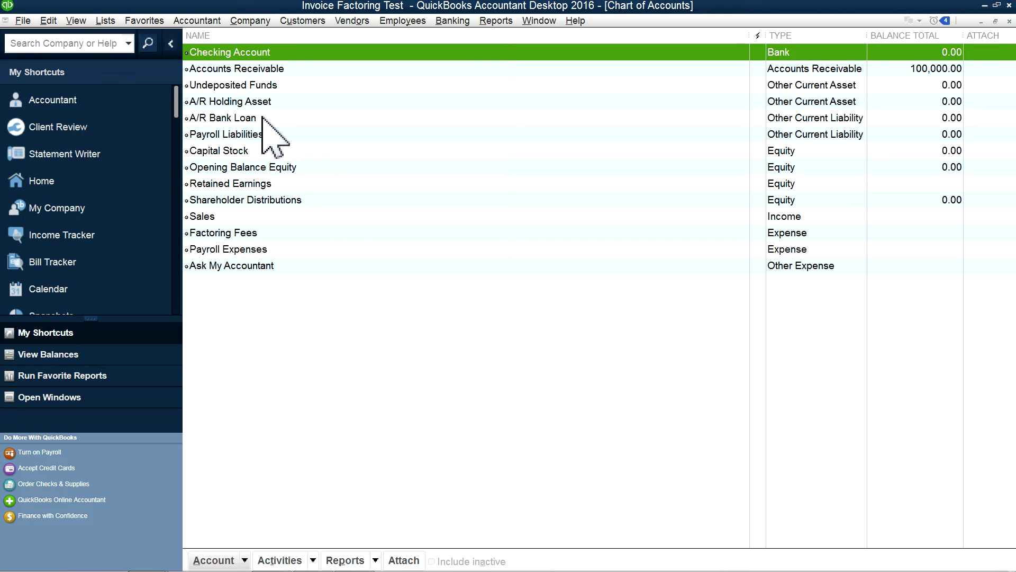
click(249, 104)
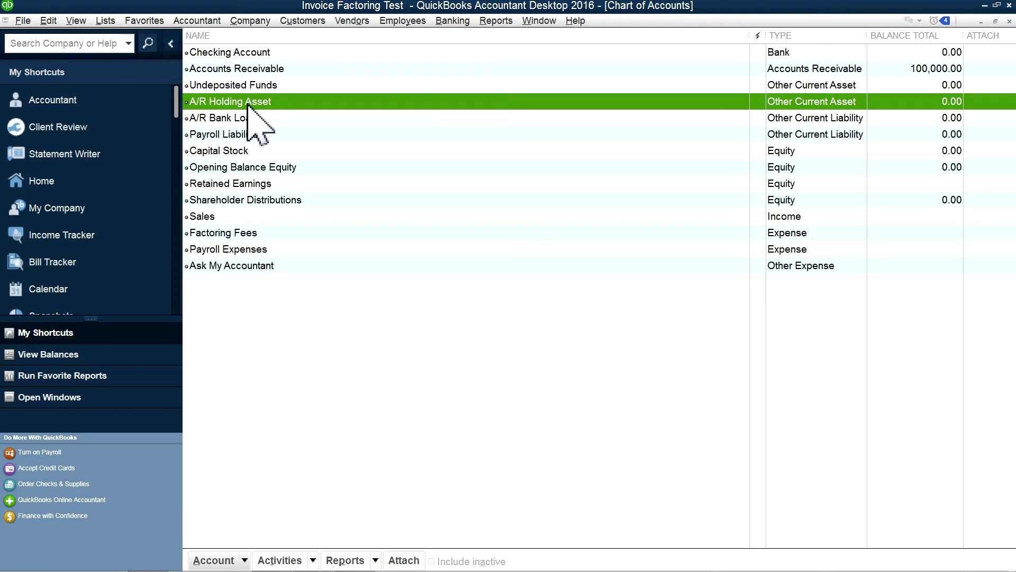
right_click(249, 104)
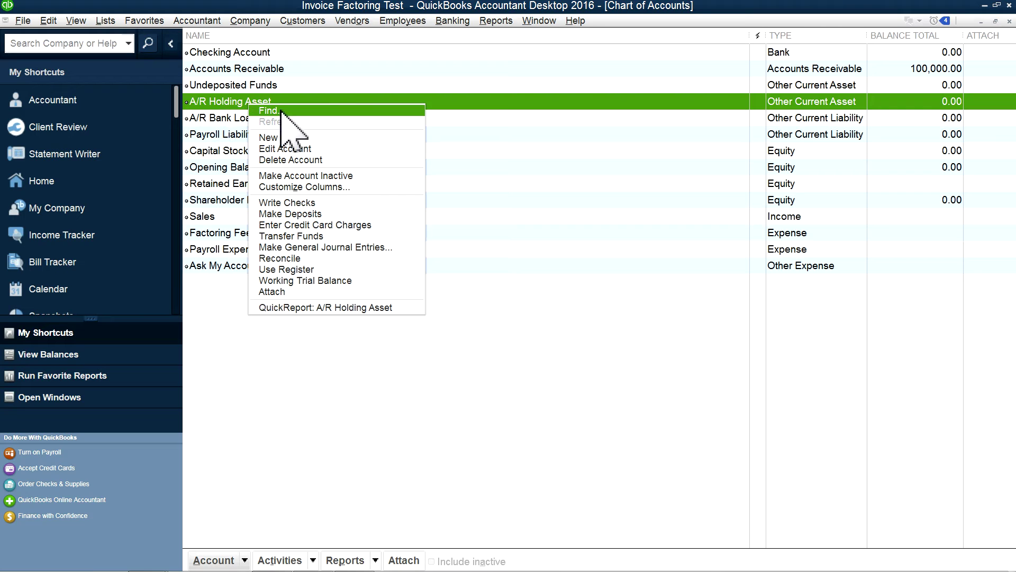
click(563, 155)
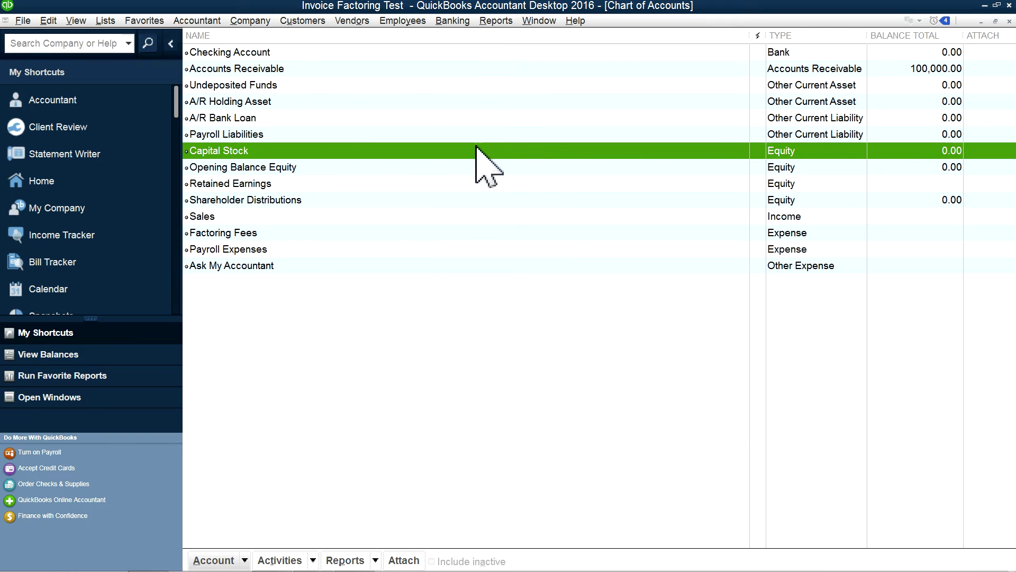
right_click(241, 113)
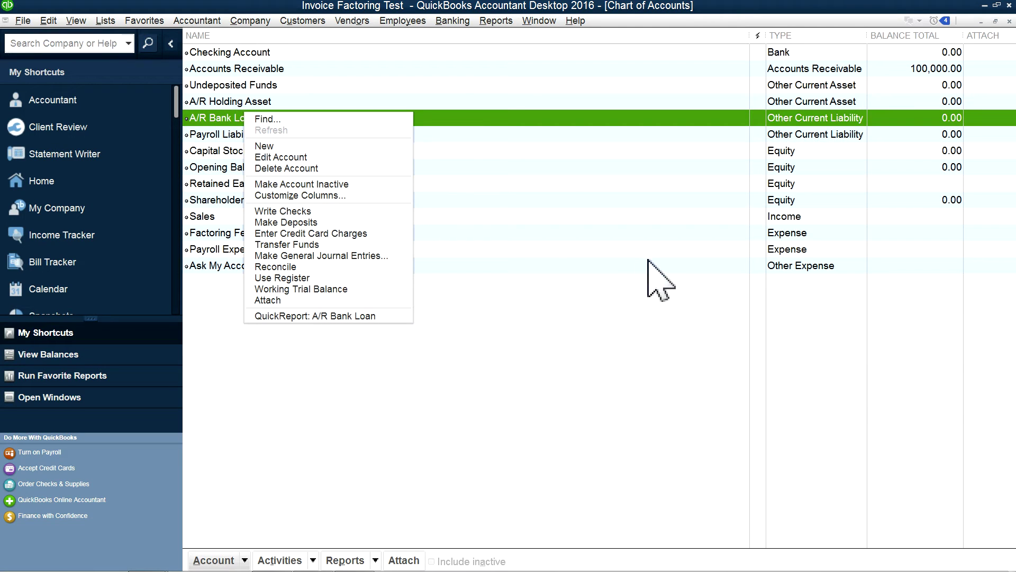
click(616, 265)
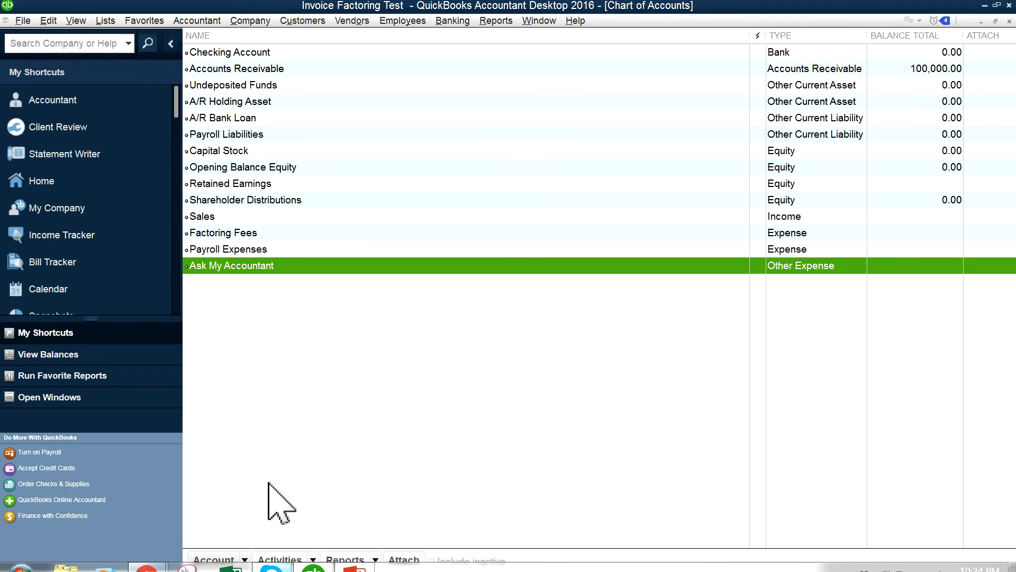
click(244, 560)
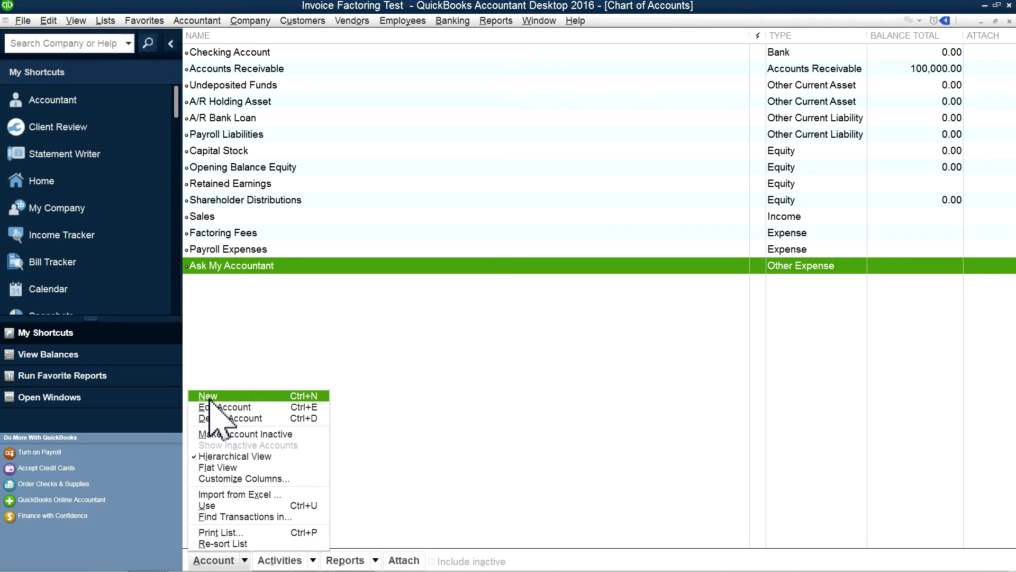
- Open the A/R Holding Asset account for editing to review its type and details, and close it without saving
click(233, 101)
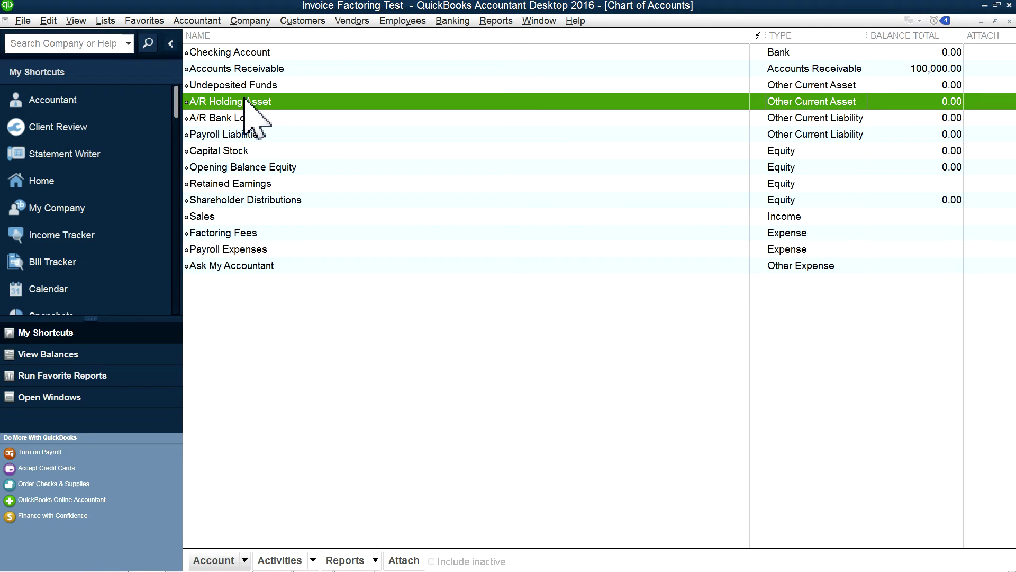
right_click(246, 98)
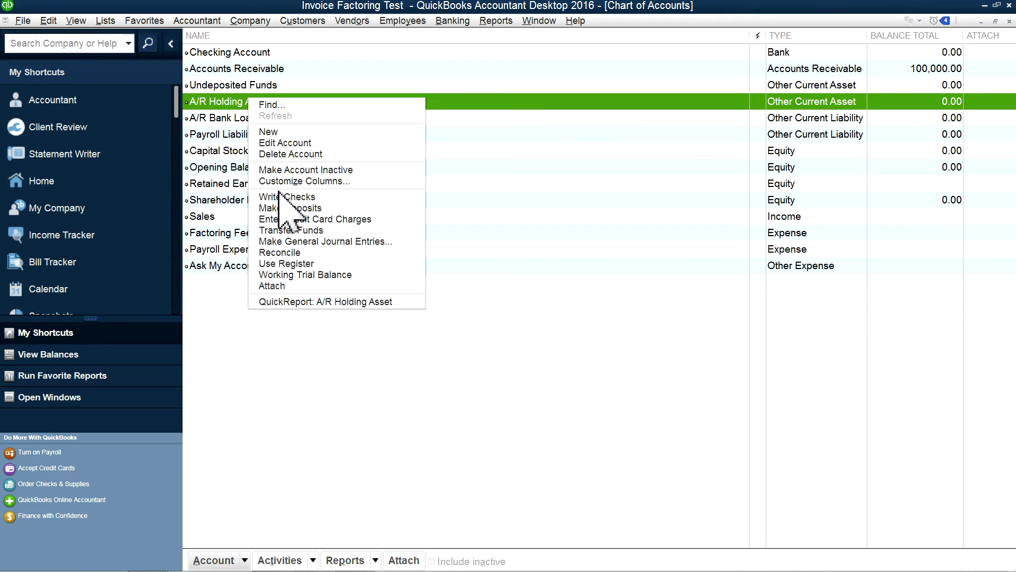
click(271, 145)
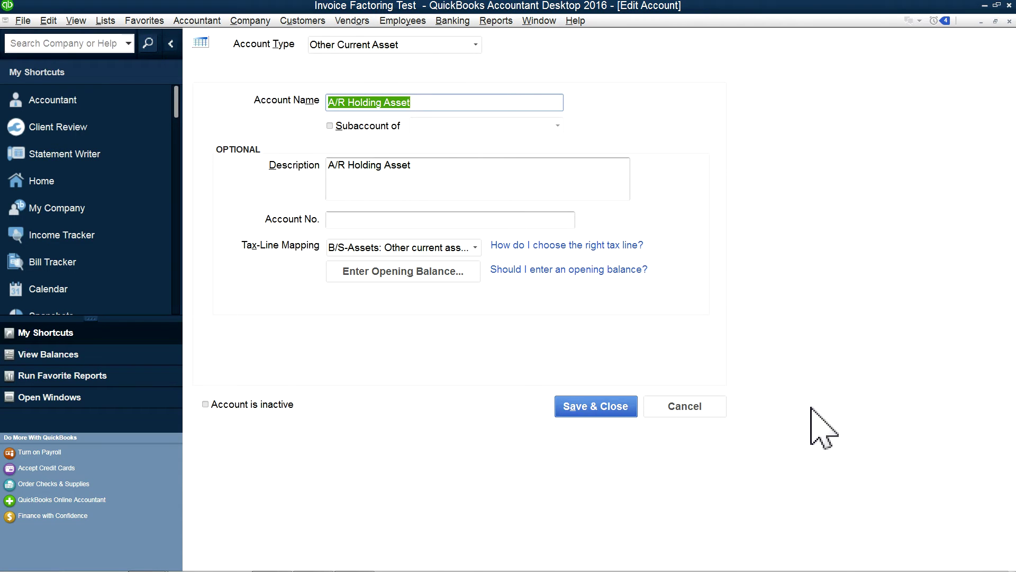
click(715, 406)
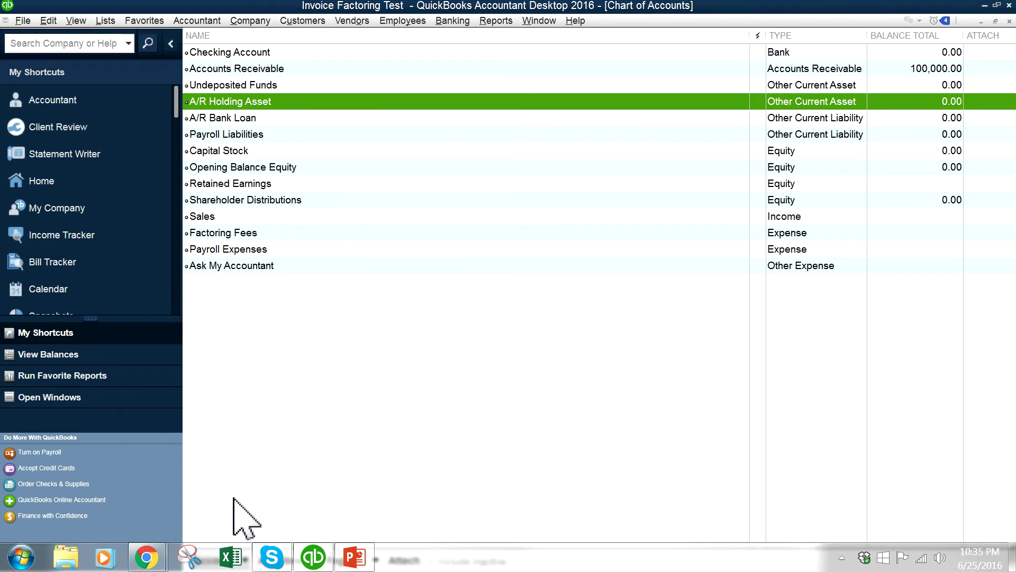
click(241, 562)
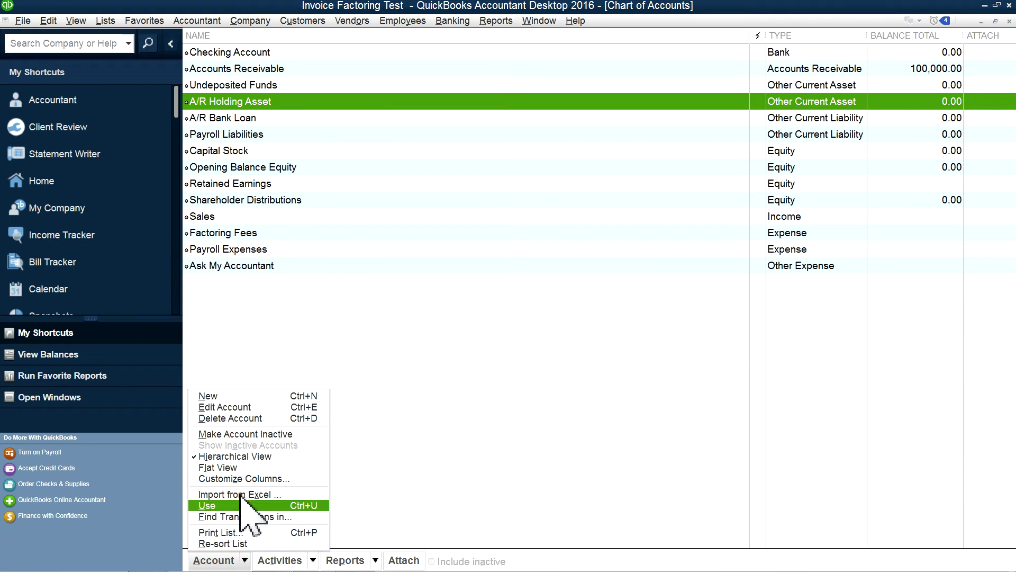
click(223, 392)
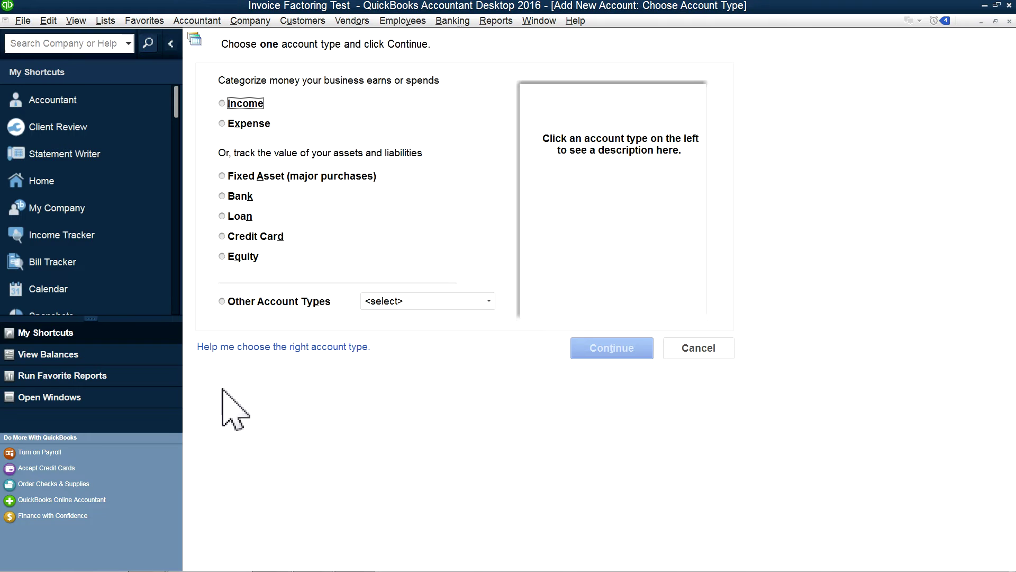
click(222, 300)
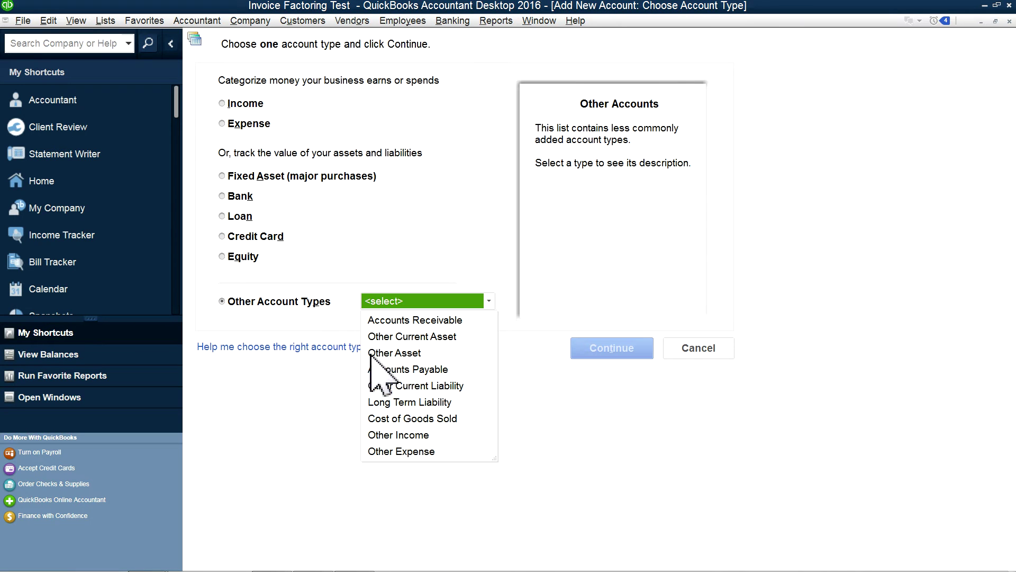
click(407, 334)
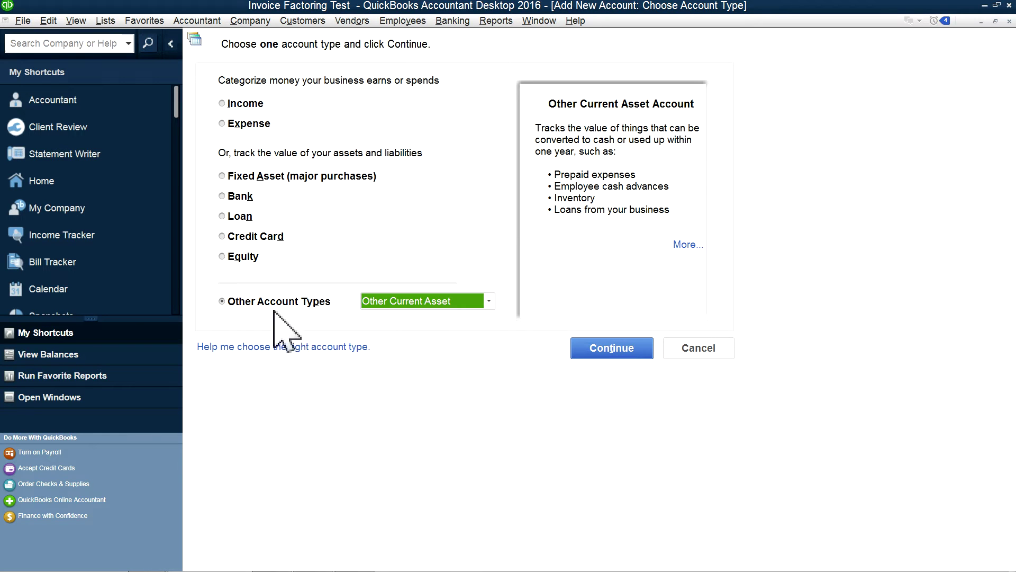
click(489, 302)
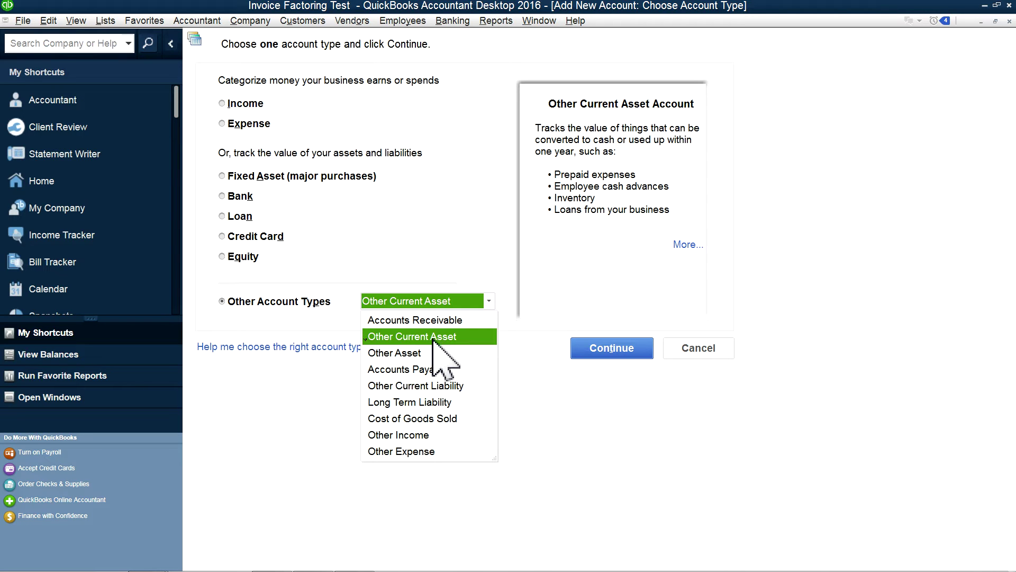
click(379, 254)
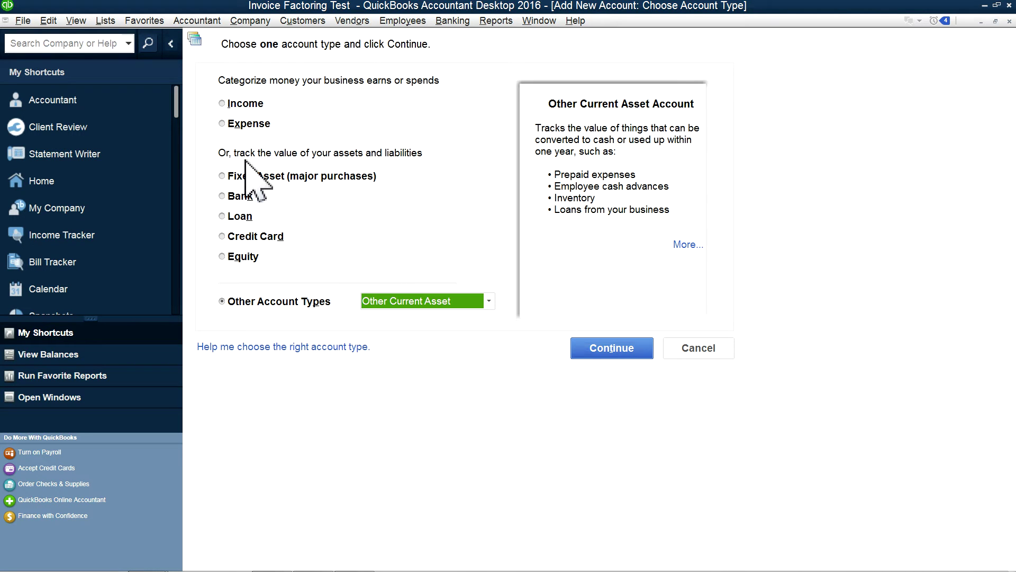
click(223, 124)
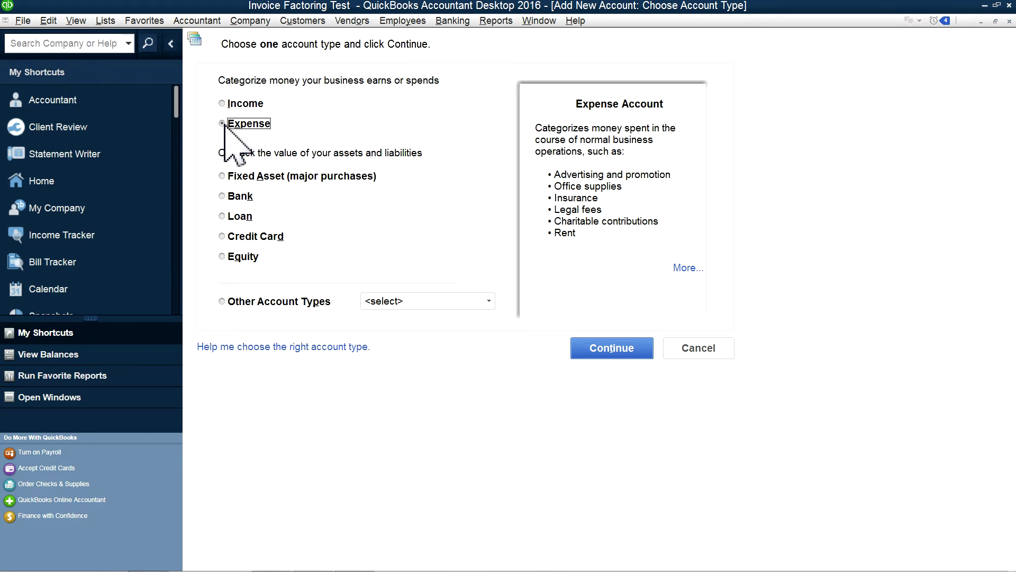
click(683, 347)
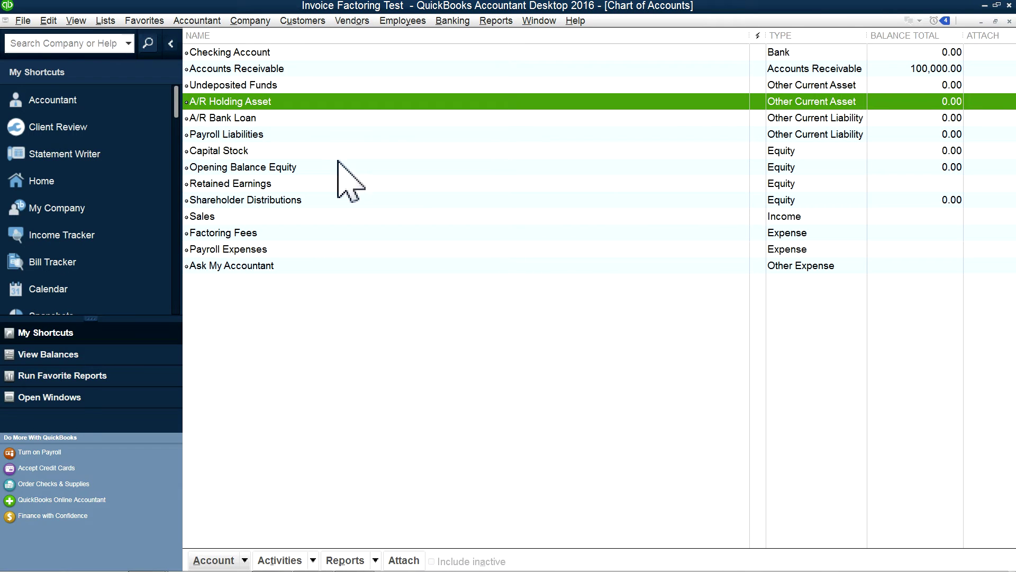
- Enter an opening balance of 0.00 as of 06/25/2016 for the A/R Holding Asset account and save the account
right_click(223, 100)
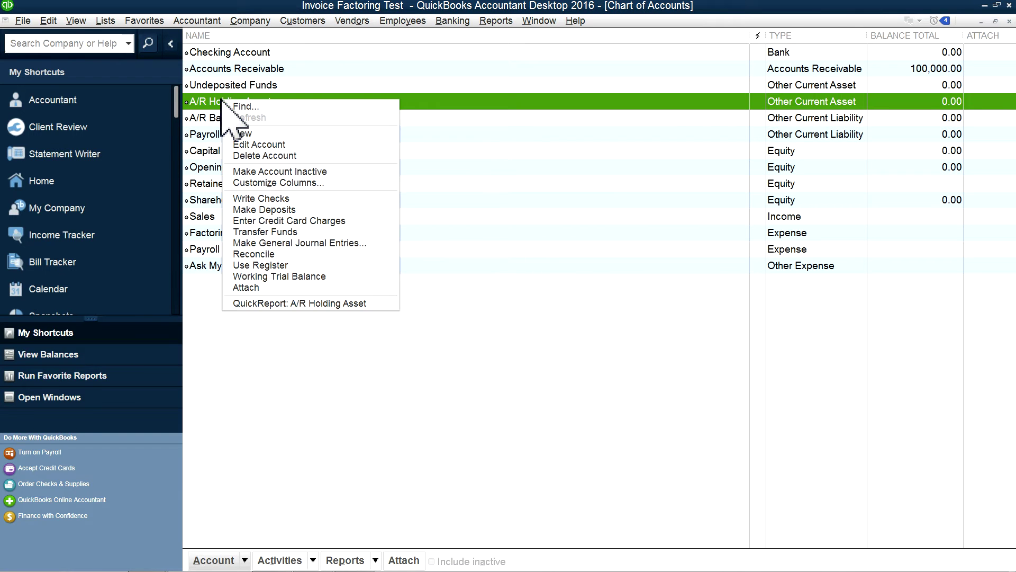
click(271, 145)
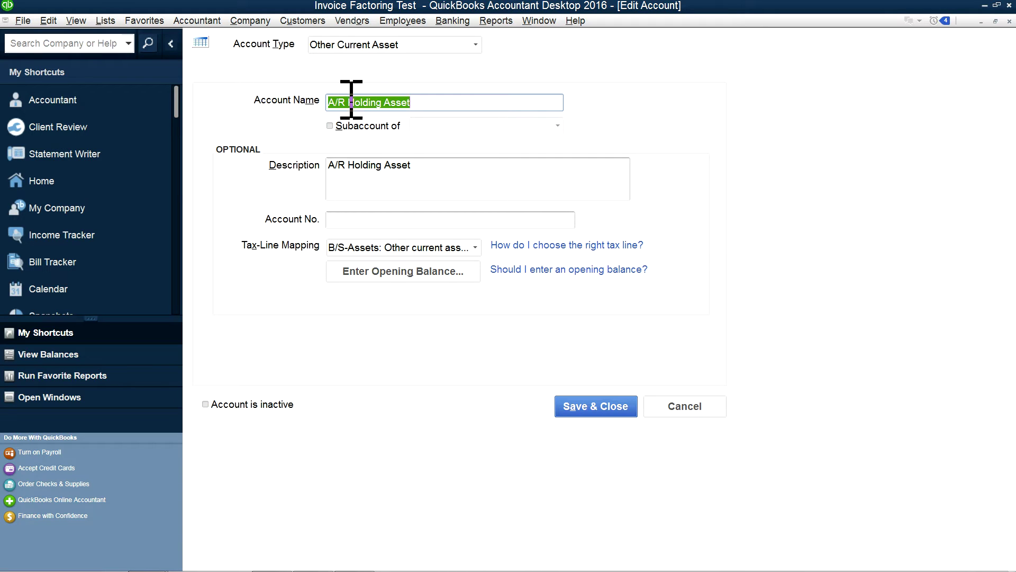
click(397, 275)
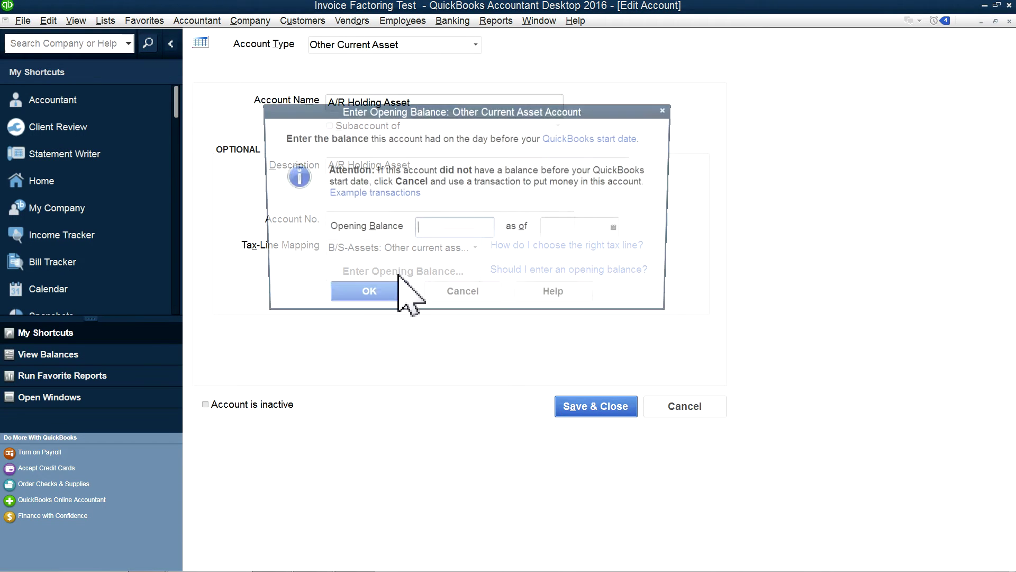
click(621, 229)
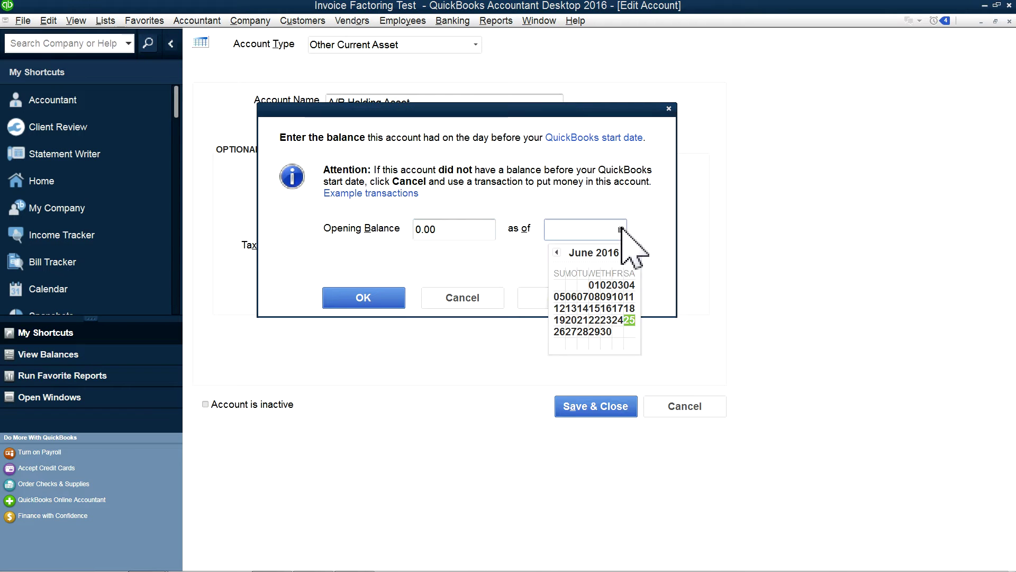
click(629, 320)
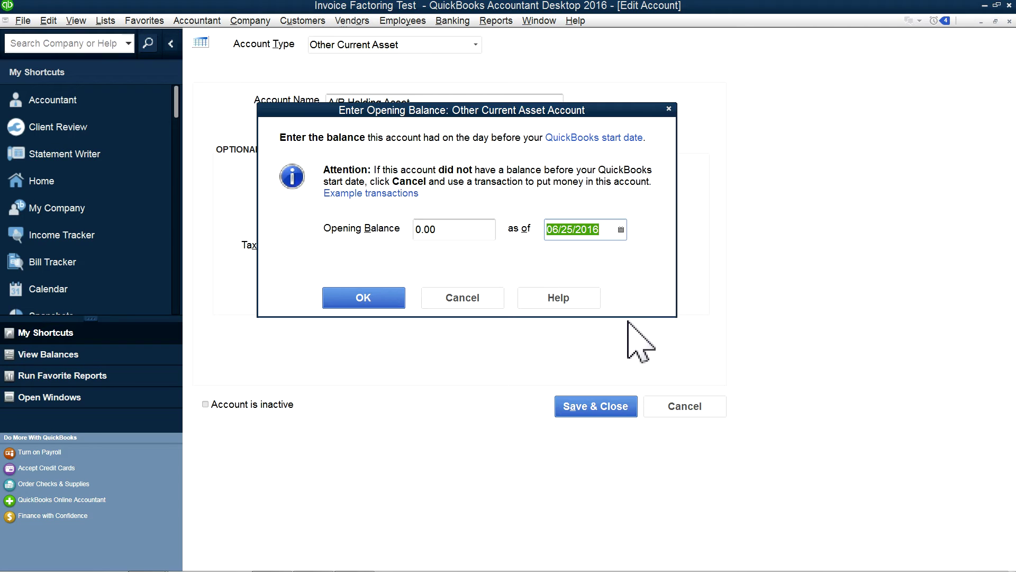
click(380, 304)
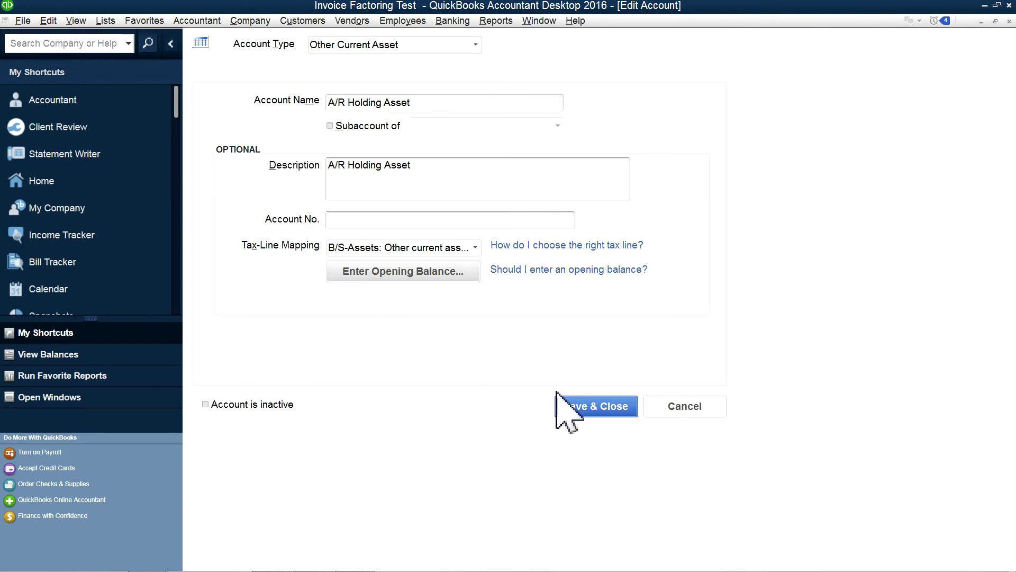
click(588, 412)
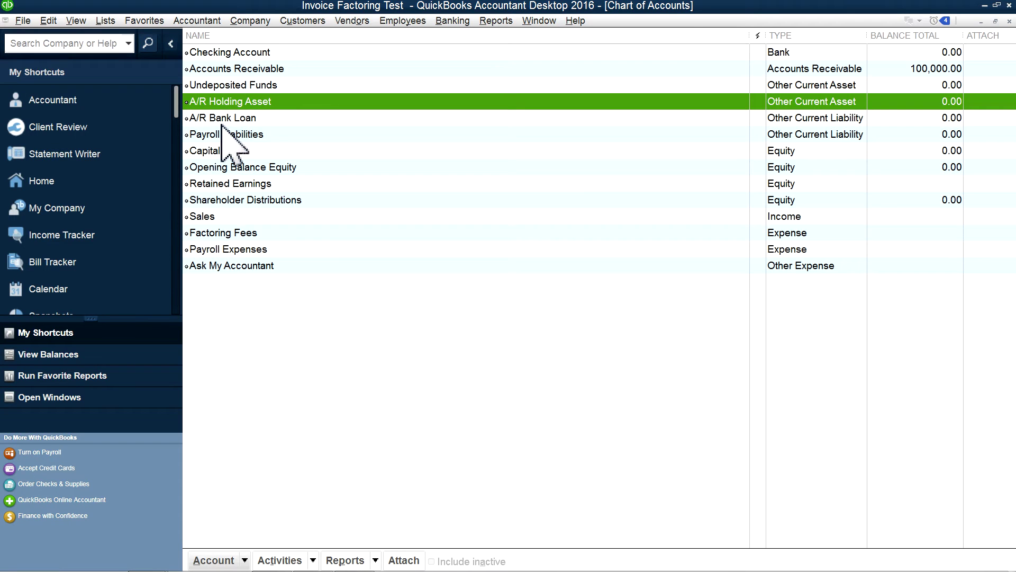
- Fill in an opening balance of 0.00 as of 06/25/2016 for the A/R Bank Loan account, discard it, and save and close the account
right_click(225, 117)
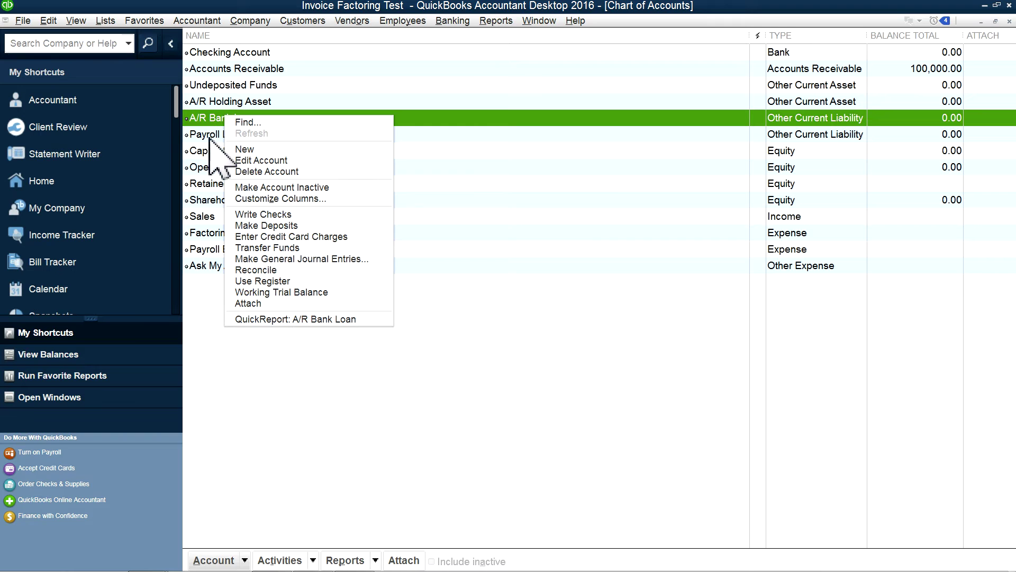
click(253, 161)
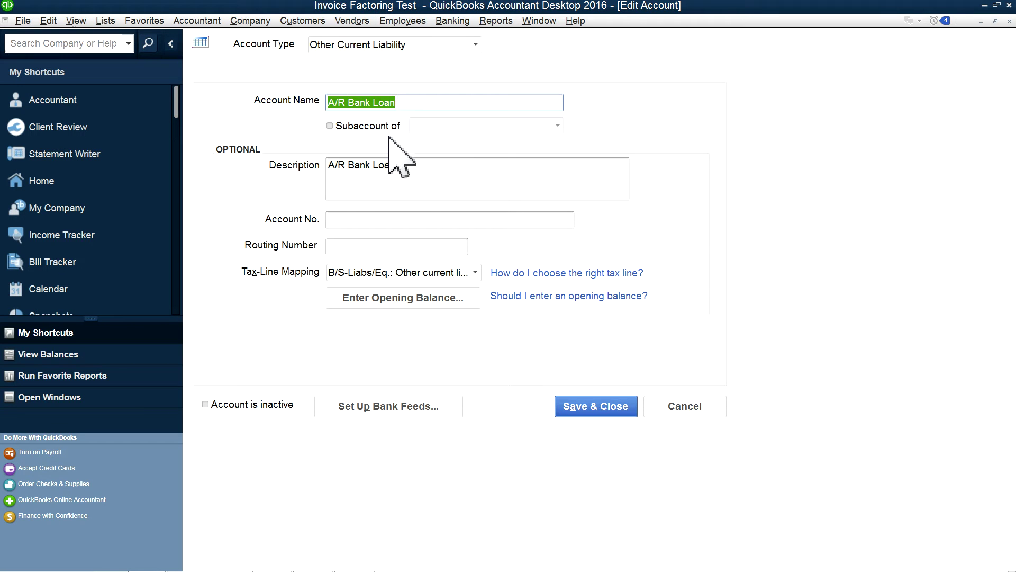
click(427, 299)
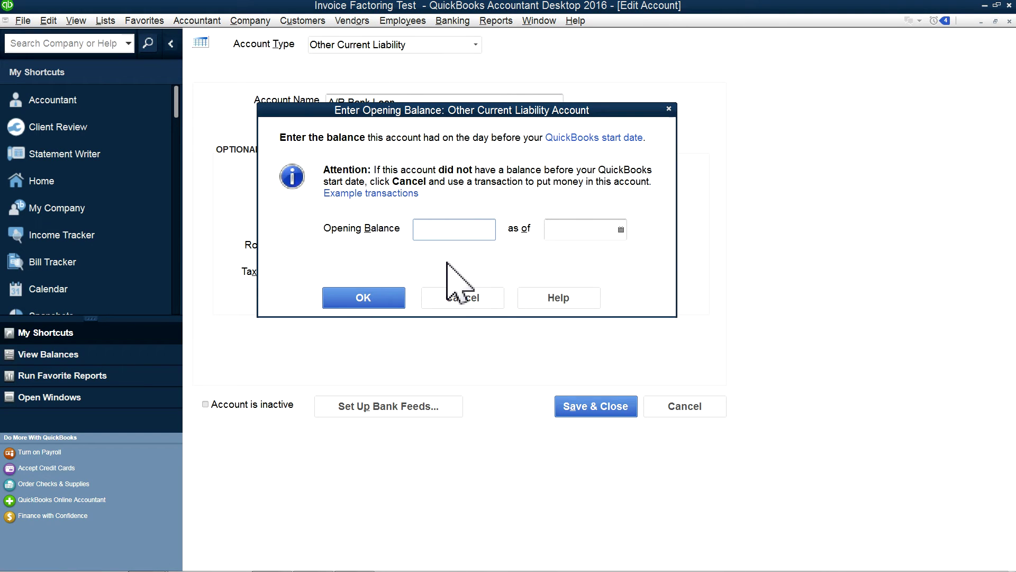
text(0)
click(618, 227)
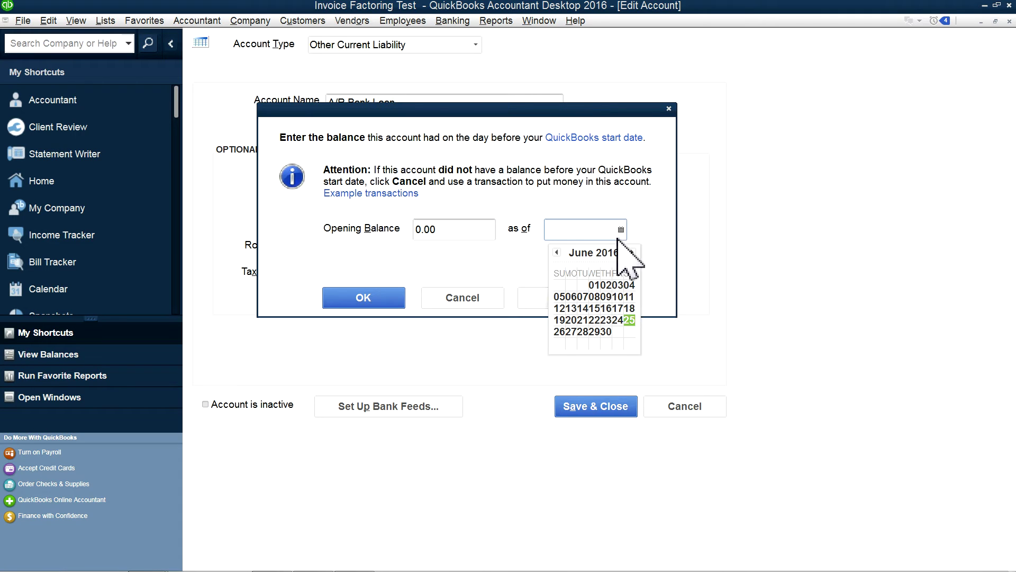
click(630, 320)
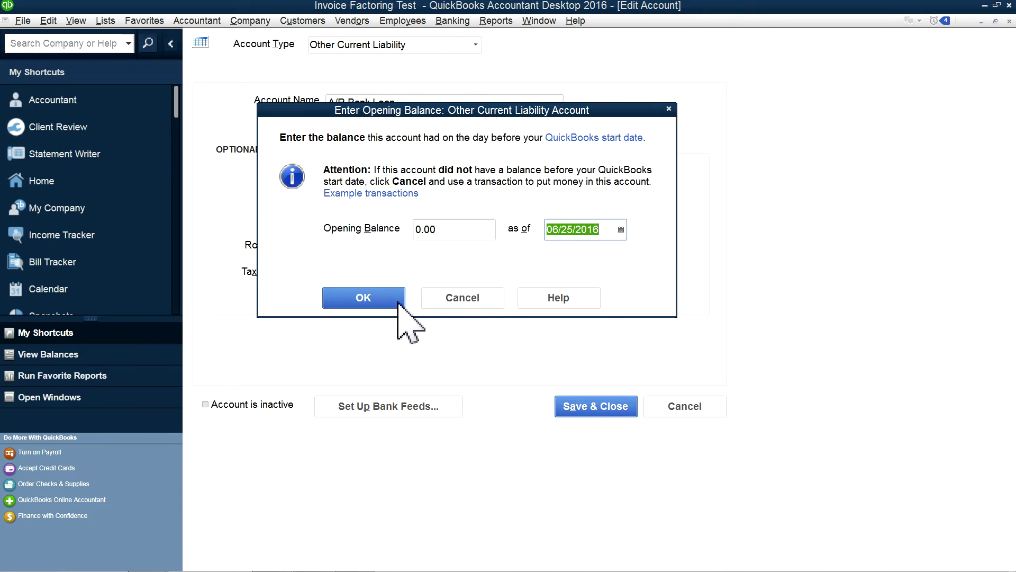
click(466, 299)
click(596, 406)
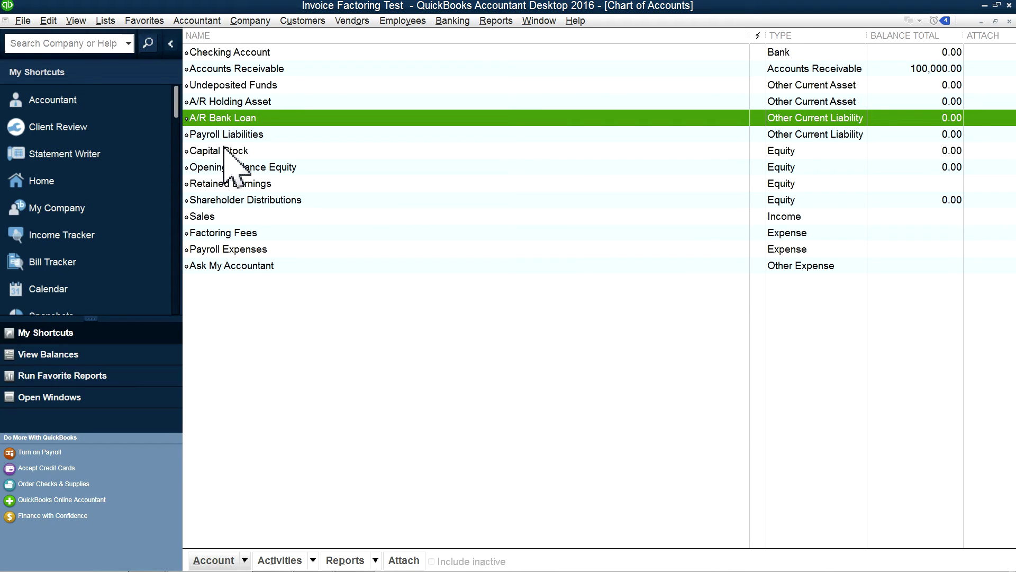
- Open the Factoring Fees account for editing to review its type and name, and save and close it
click(217, 234)
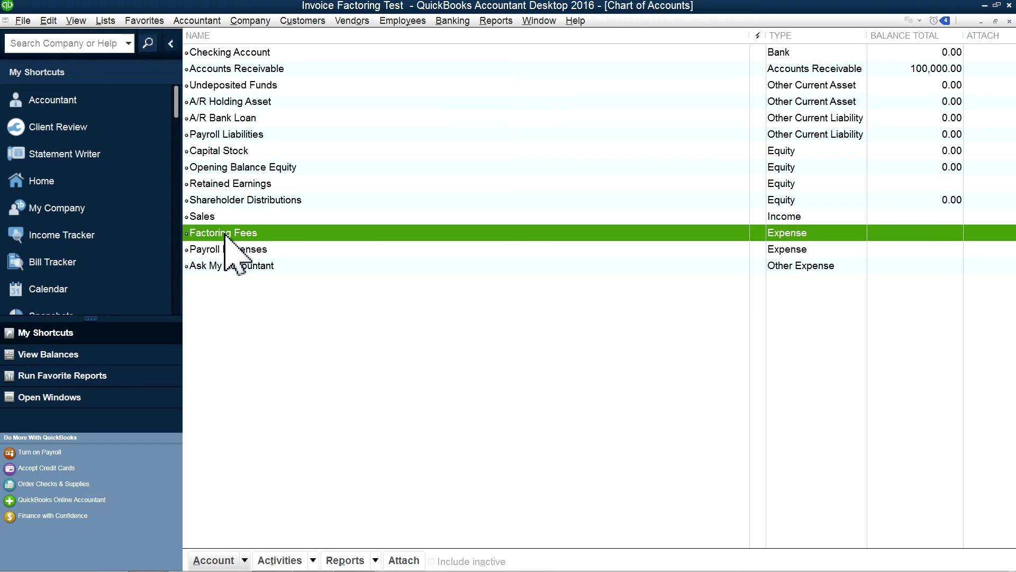
right_click(225, 234)
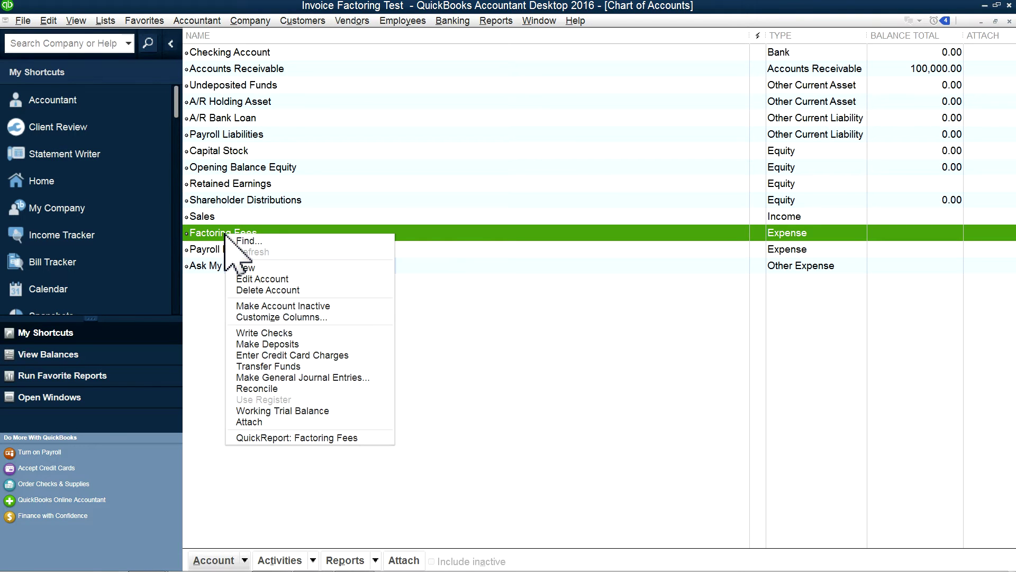
click(259, 279)
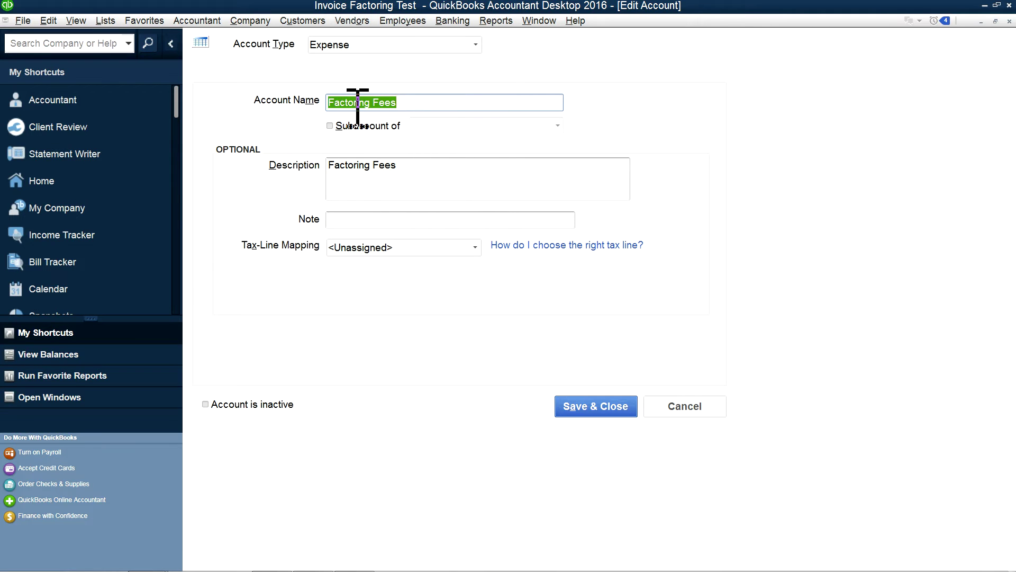
click(408, 101)
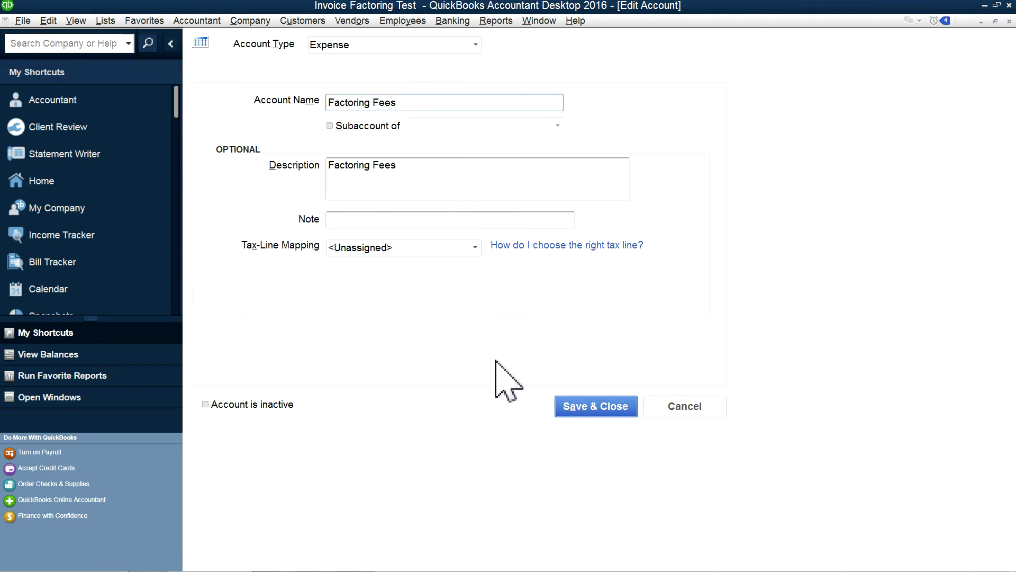
click(572, 409)
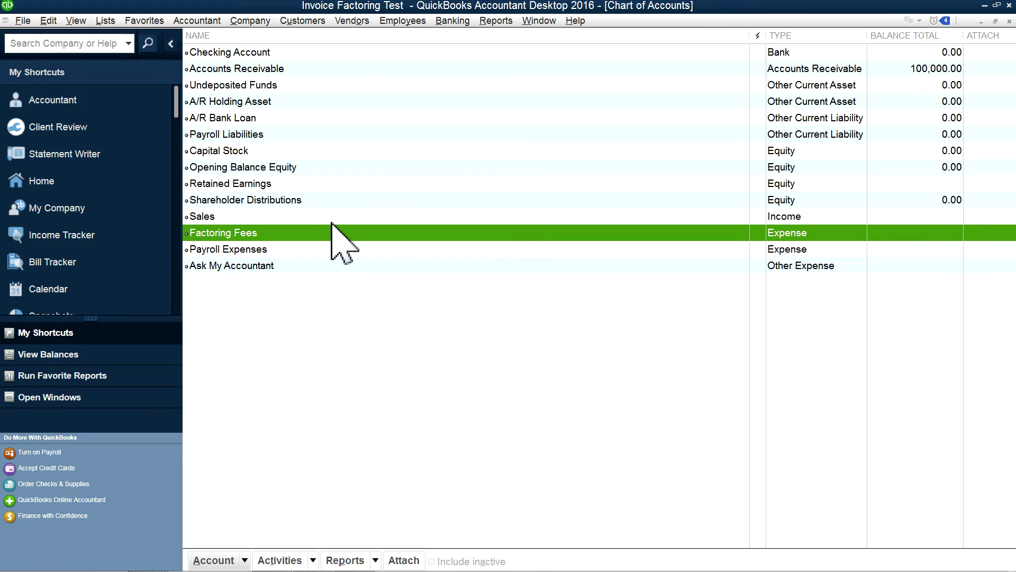
- Look at the Checking Account register from the Chart of Accounts, close it, and return to the Home page
double_click(253, 51)
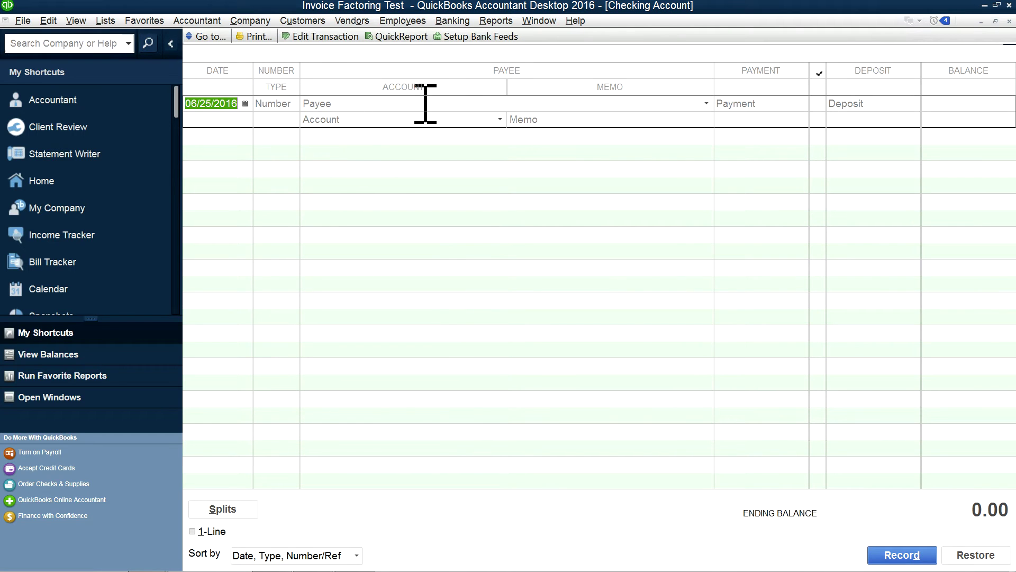
click(1008, 22)
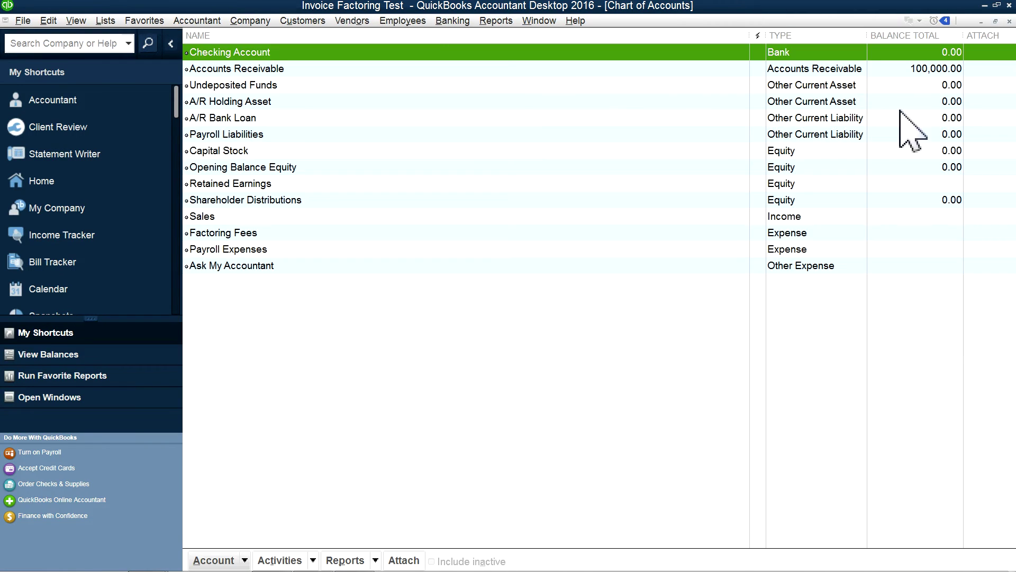
click(262, 21)
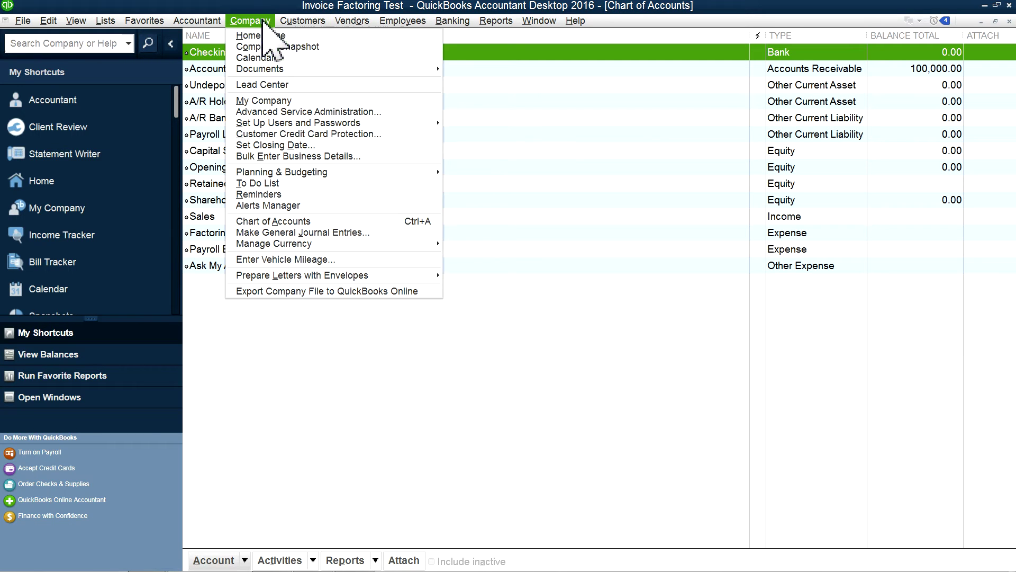
click(267, 34)
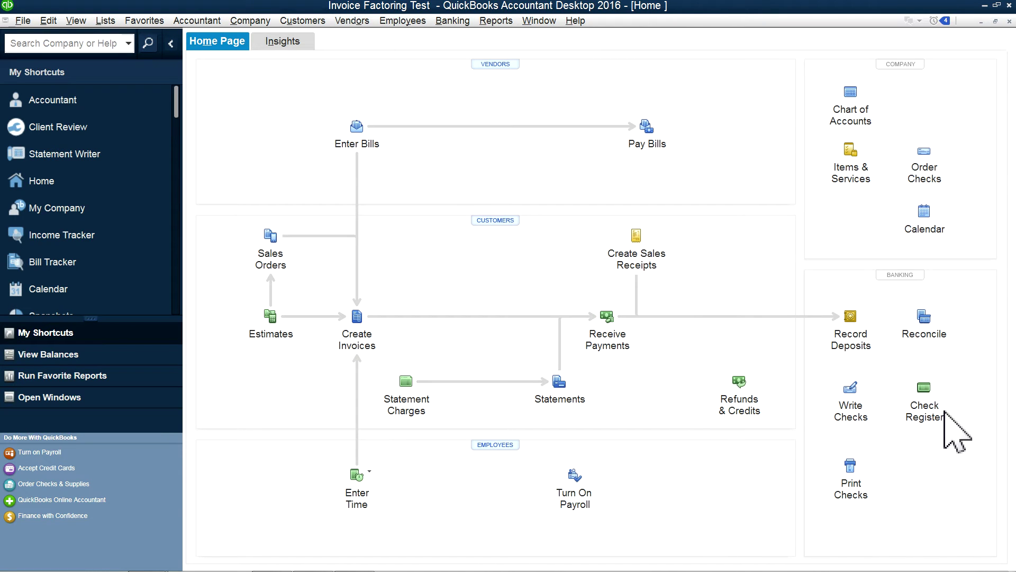
- Record an 80,000 deposit dated 06/25/2016 from A/R Bank Loan with memo "80% advance" in the Checking Account register, and close the register
click(927, 413)
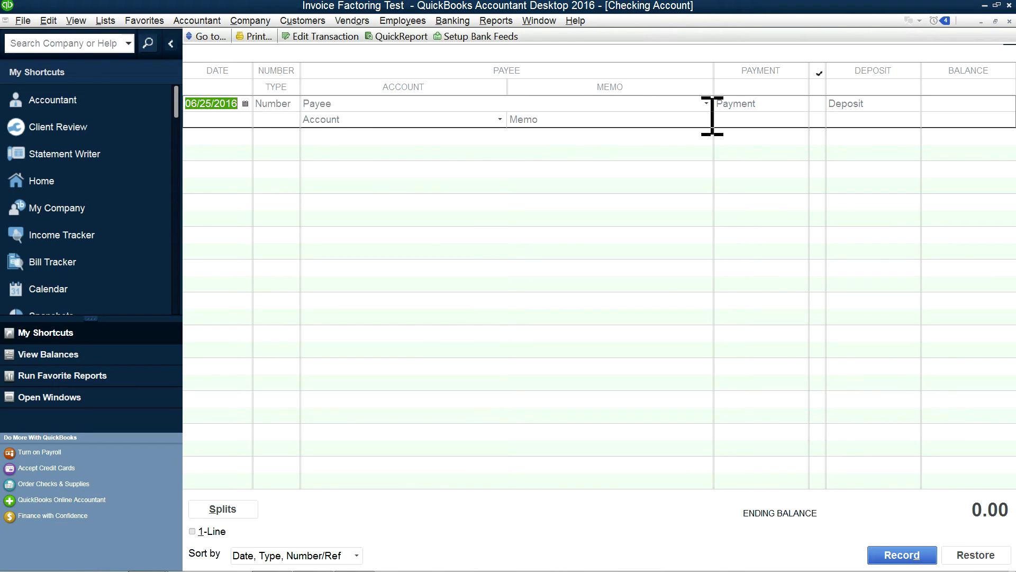
click(860, 111)
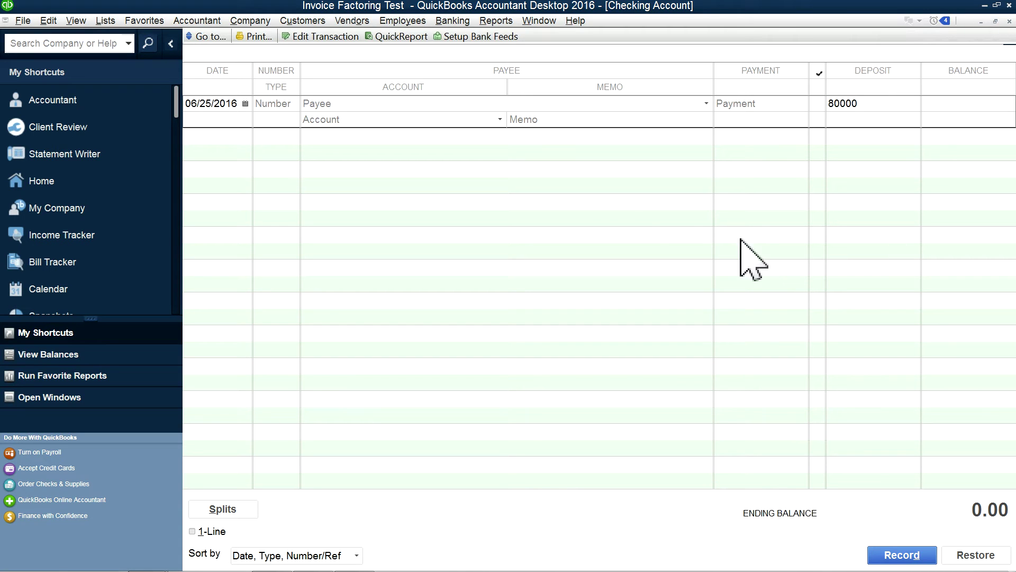
click(373, 120)
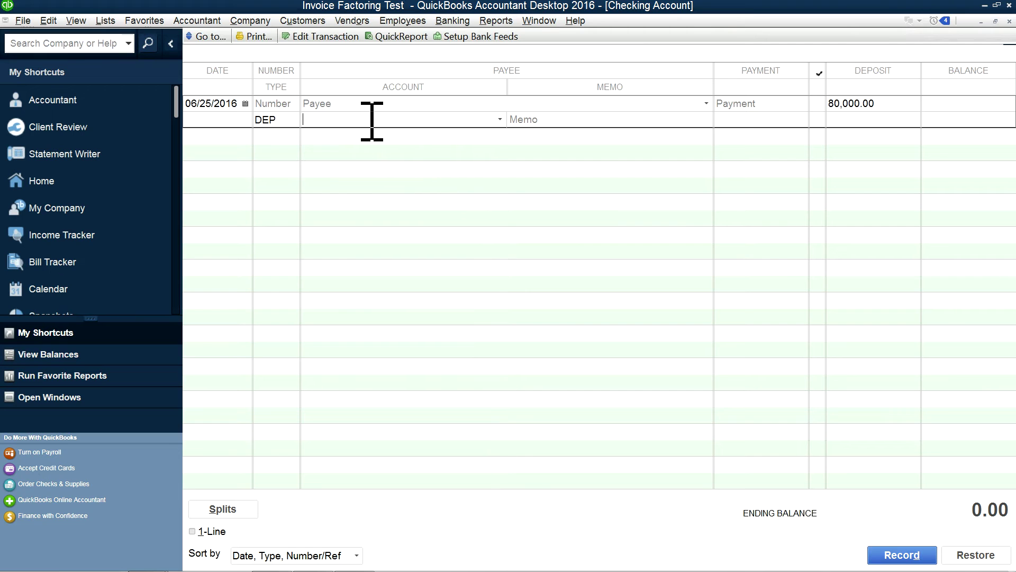
click(498, 119)
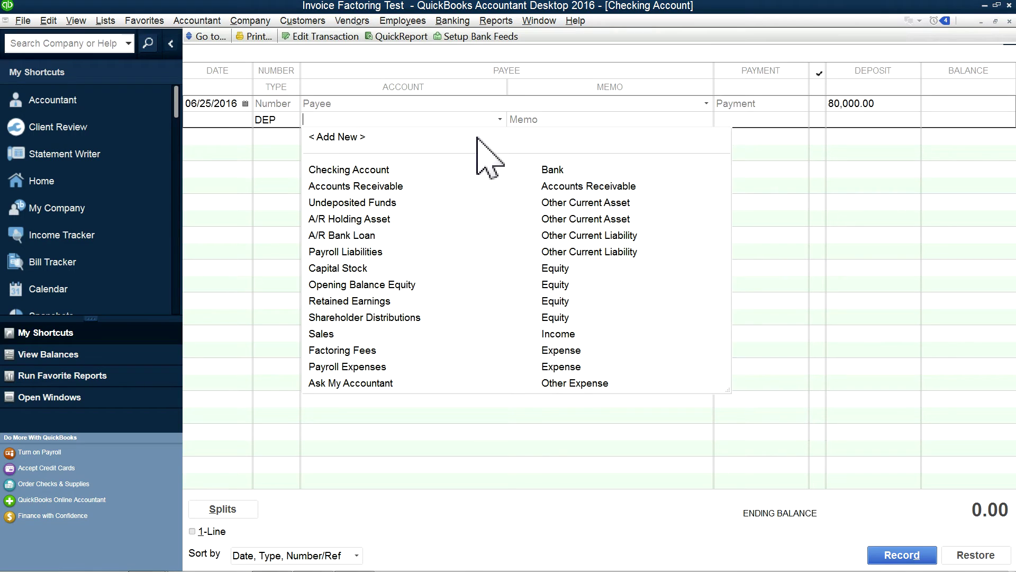
click(341, 236)
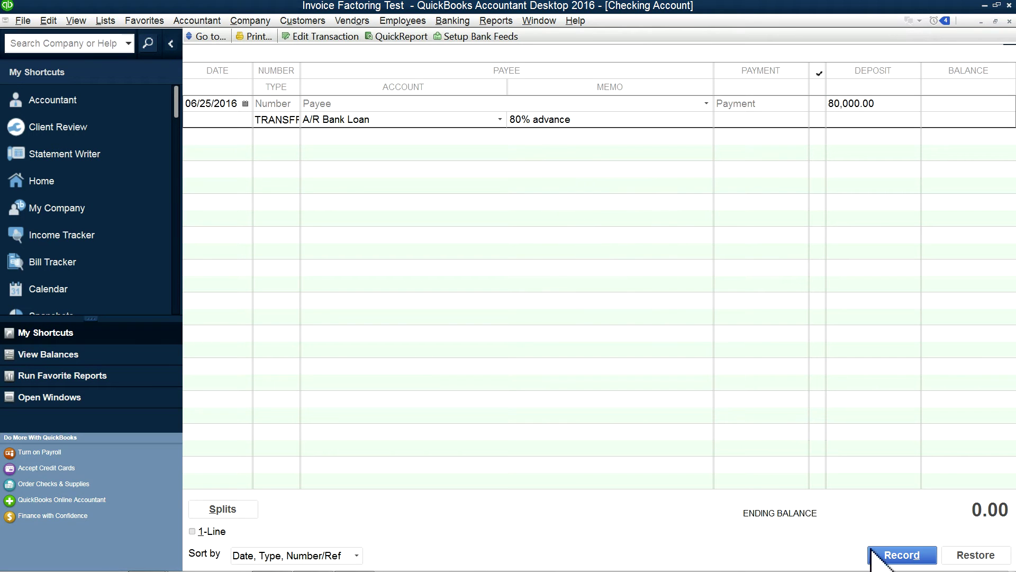
click(897, 557)
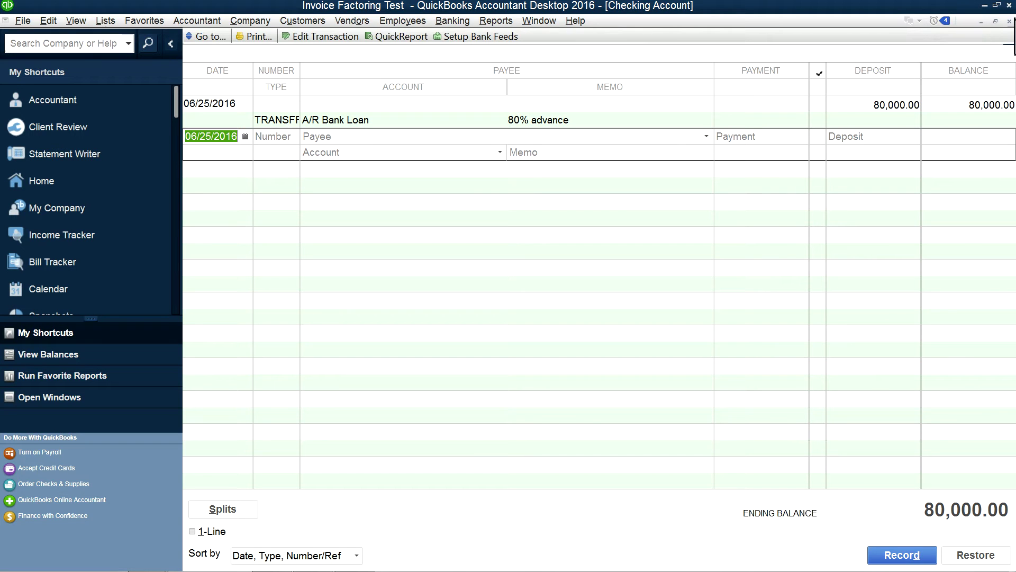
click(1010, 21)
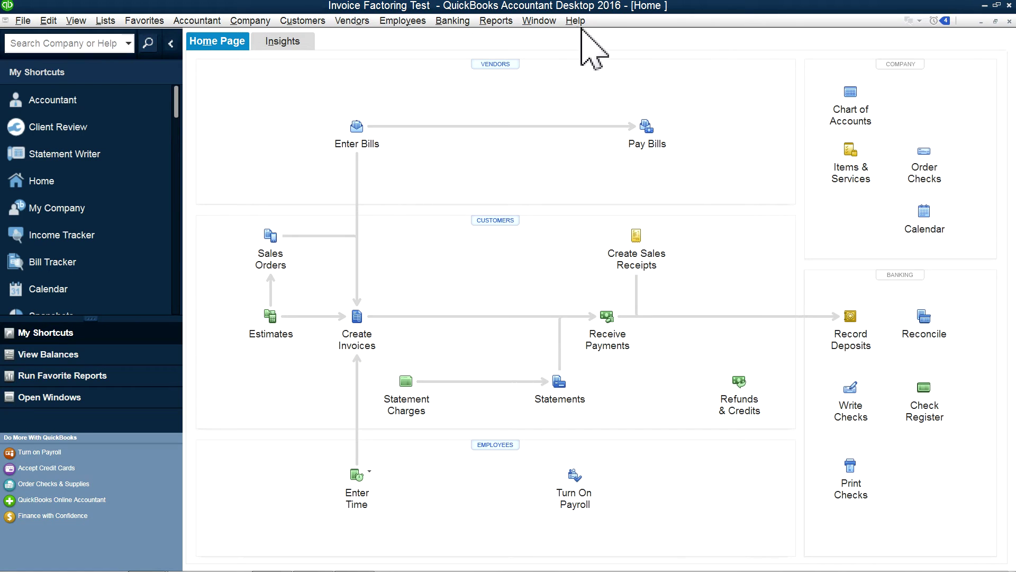
- Bring up the already open Balance Sheet report and refresh it with the latest data
click(534, 21)
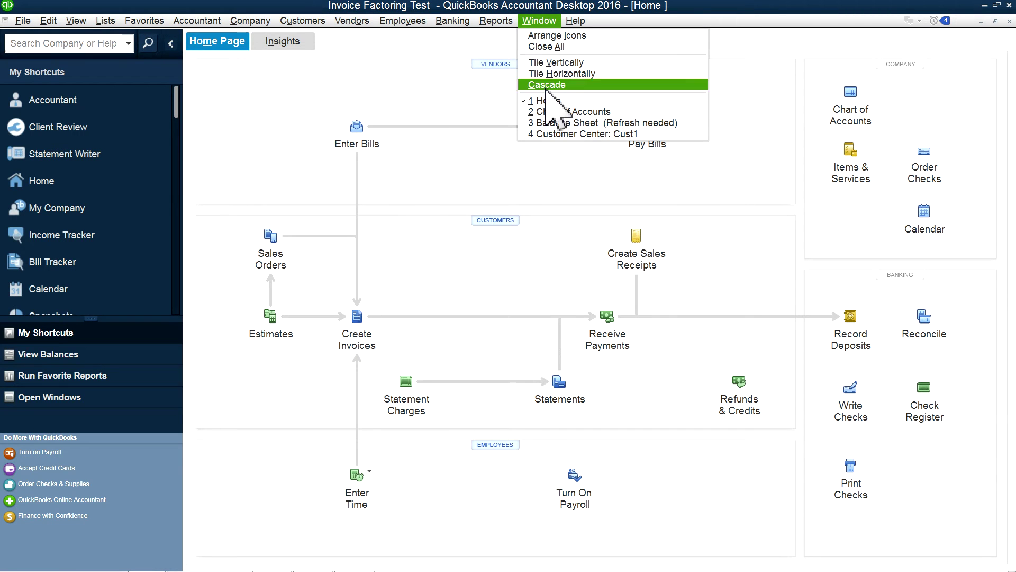
click(553, 122)
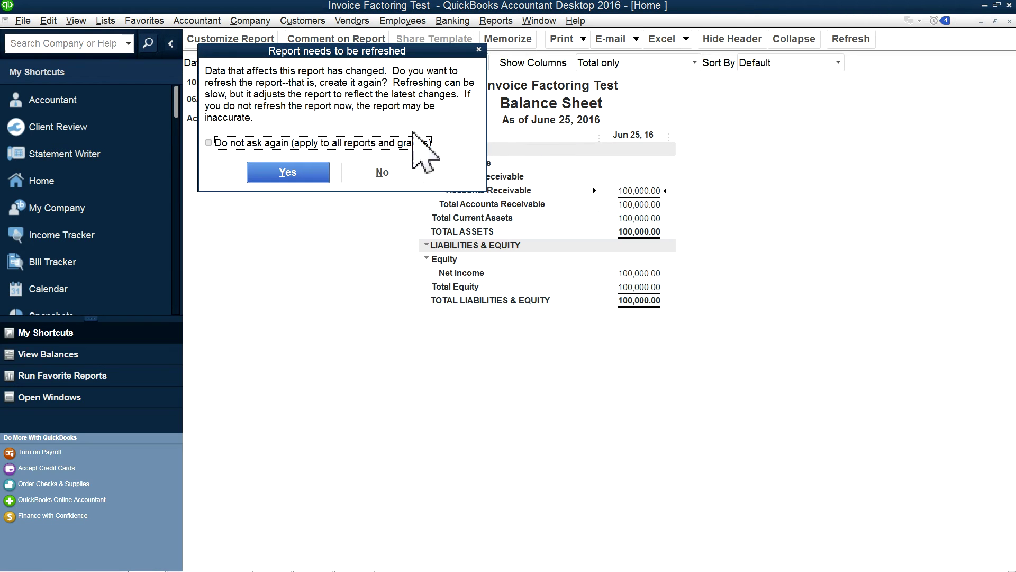
click(310, 171)
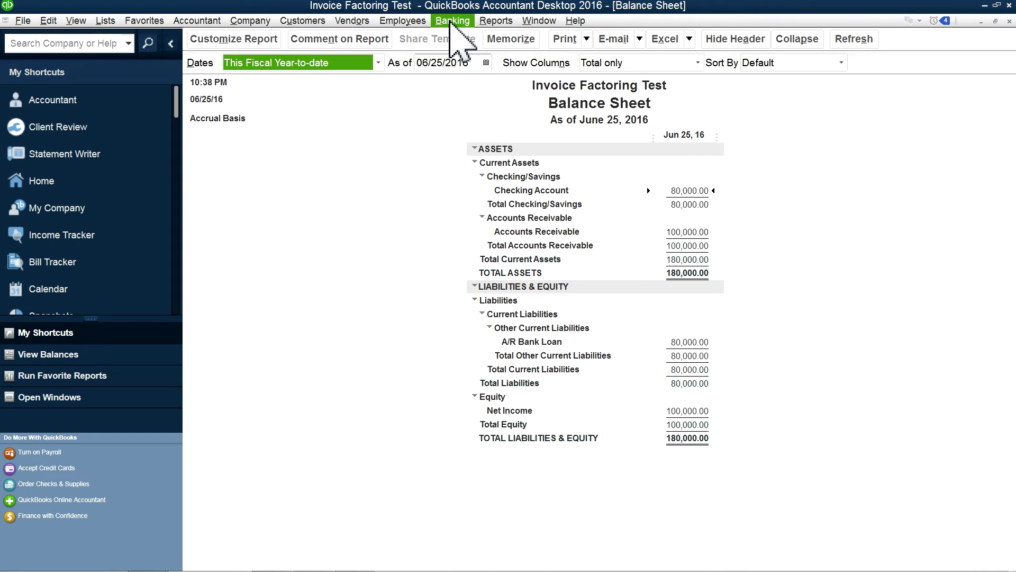
- Drill down from the Checking Account amount on the Balance Sheet to the underlying fund transfer, examine it, and close the transfer form
double_click(688, 191)
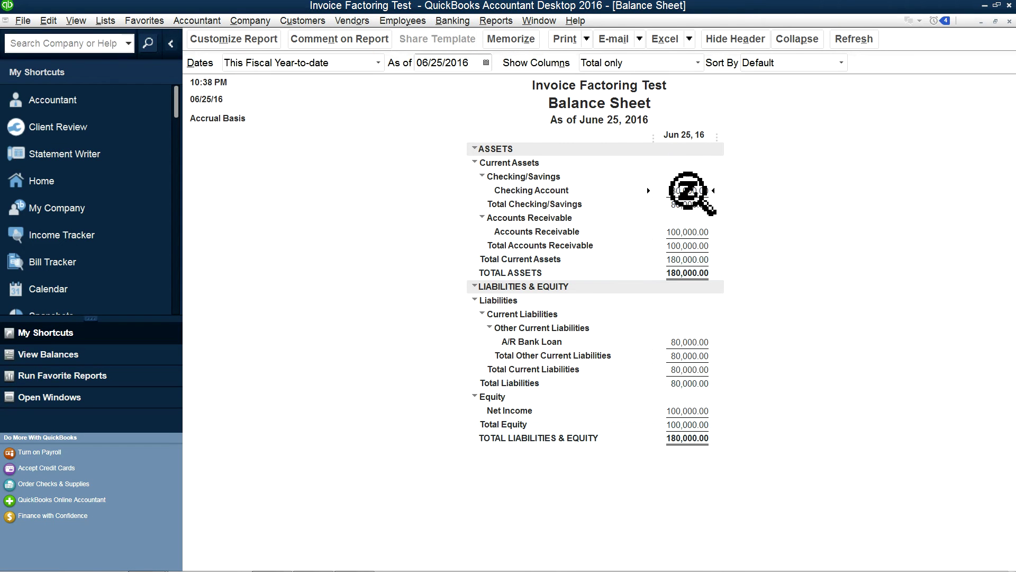
double_click(642, 164)
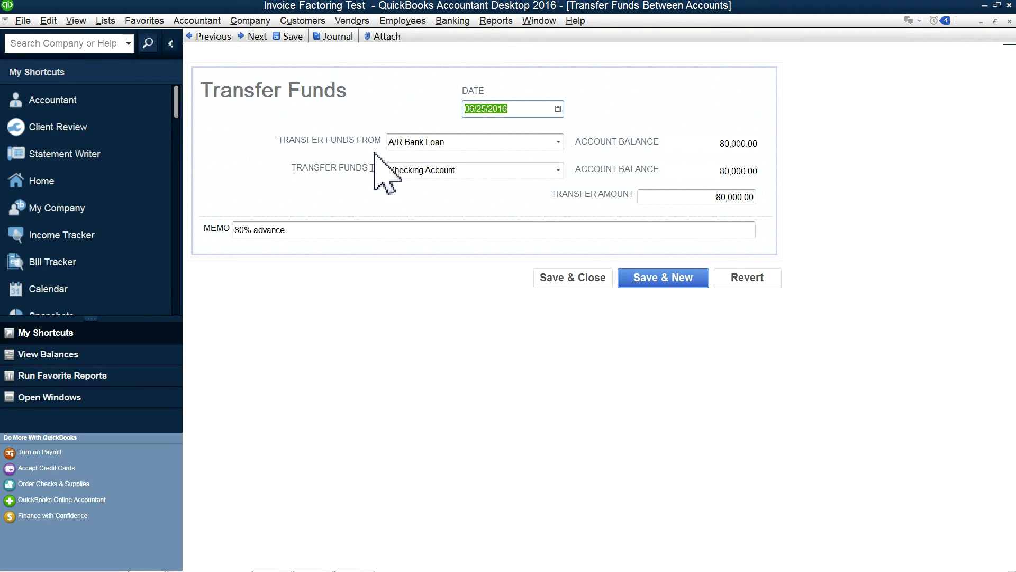
click(453, 20)
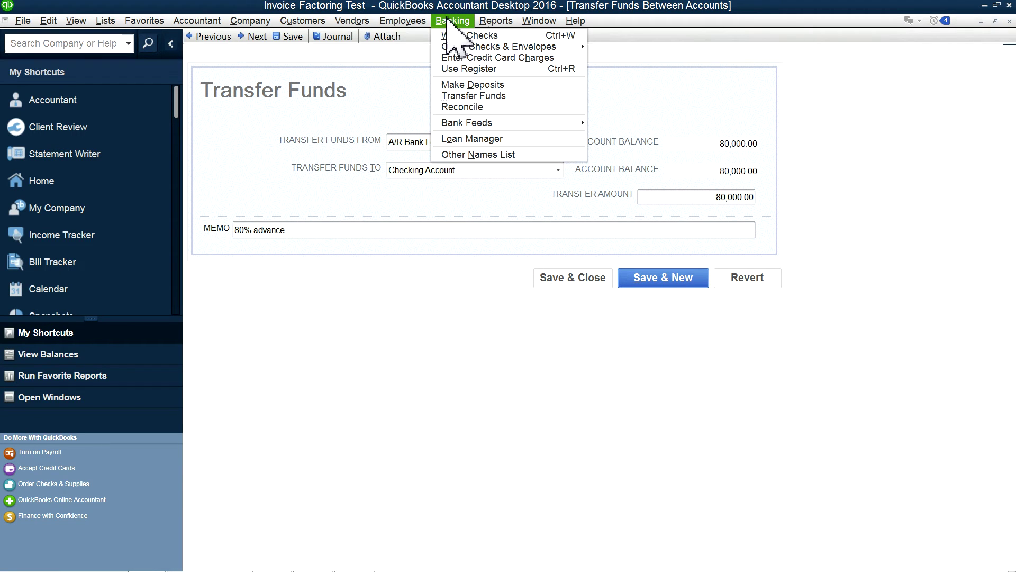
click(473, 95)
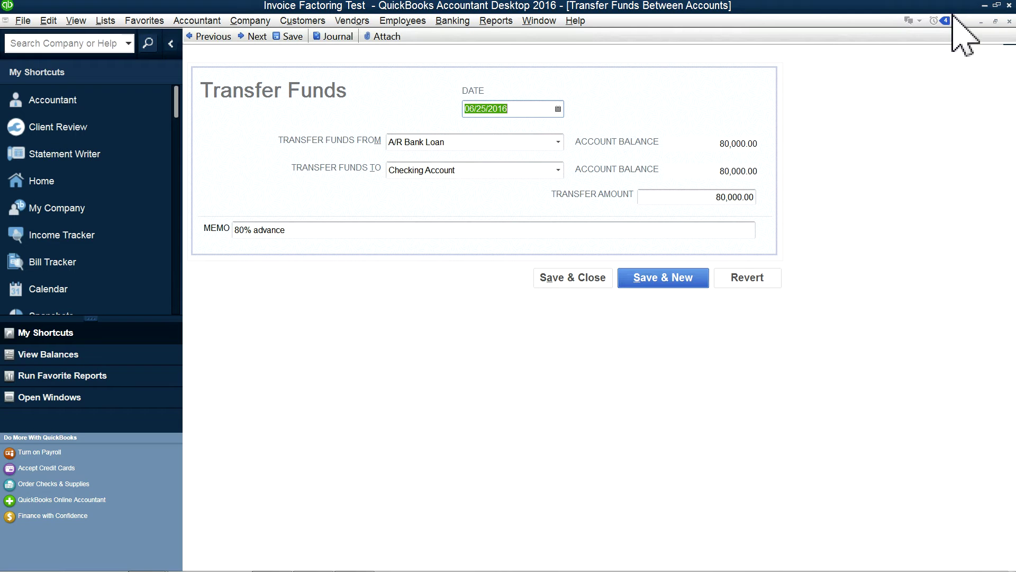
click(1008, 21)
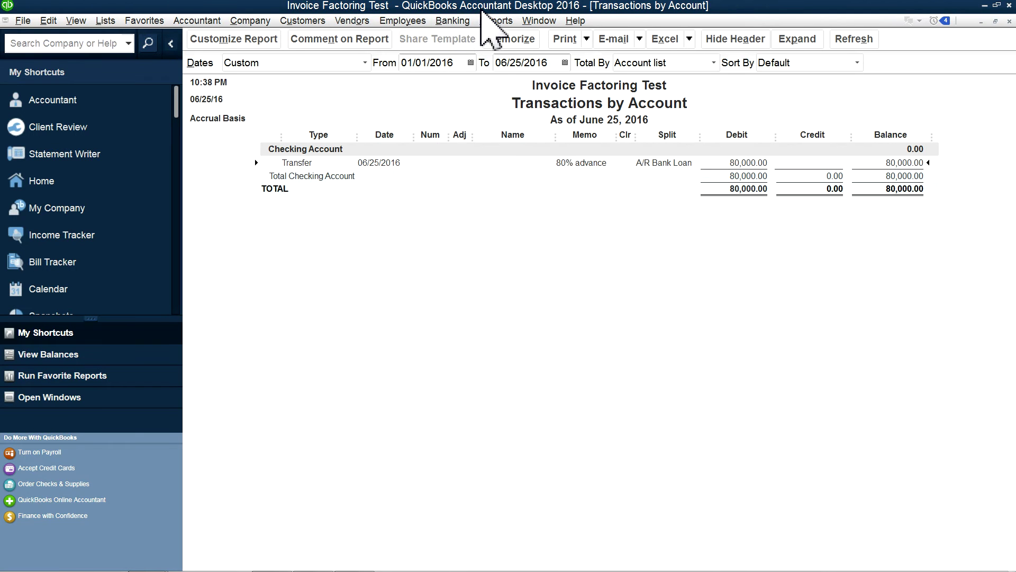
- Start a fund transfer from A/R Bank Loan to Checking Account, discard it unrecorded, and close the Transactions by Account report
click(453, 21)
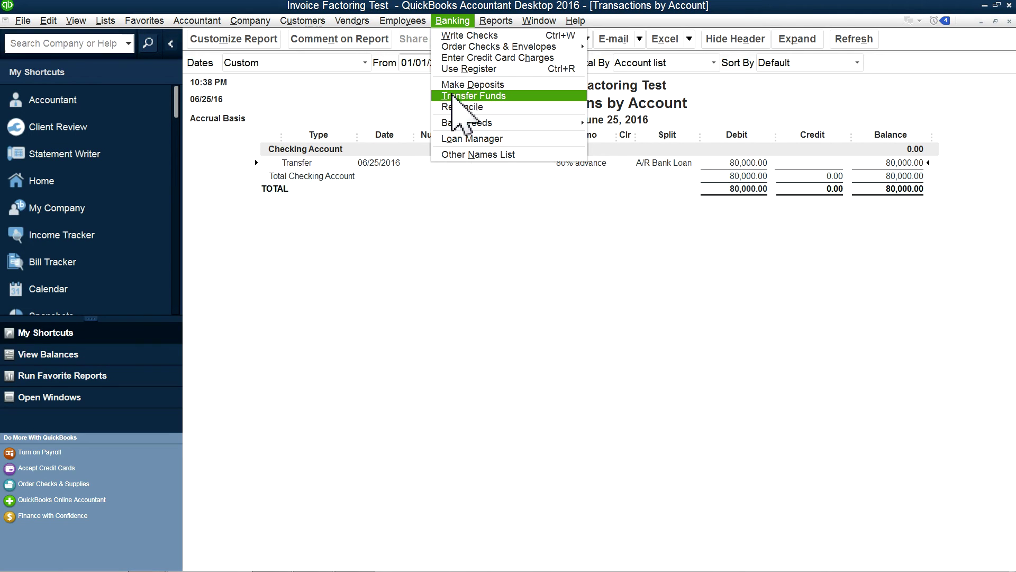
click(476, 96)
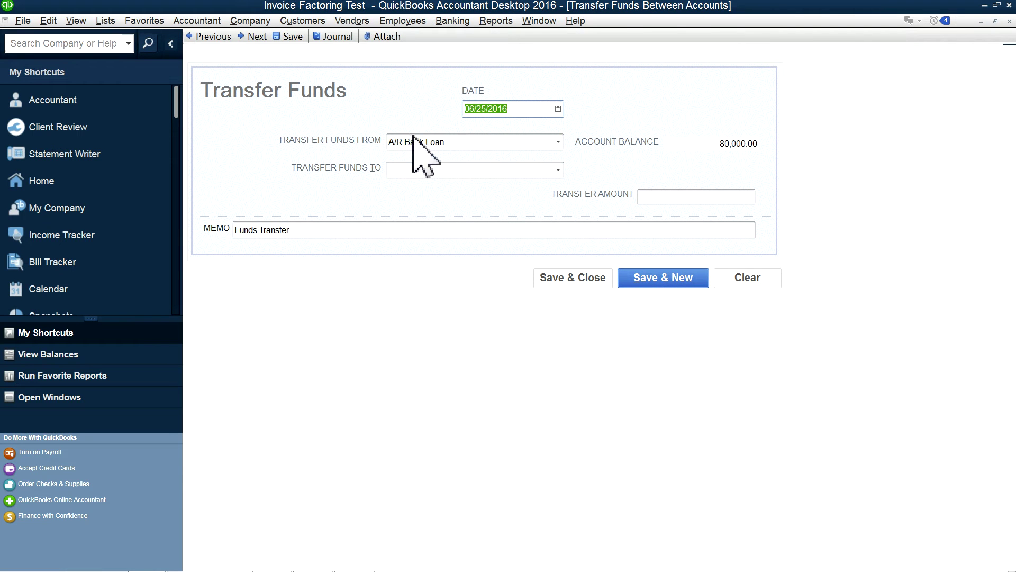
click(556, 170)
click(257, 131)
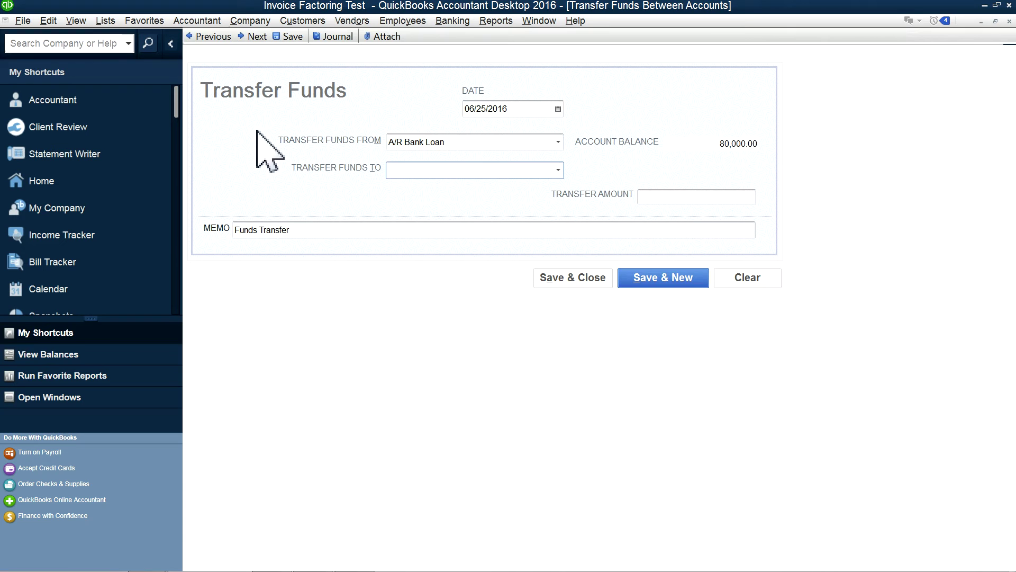
click(559, 168)
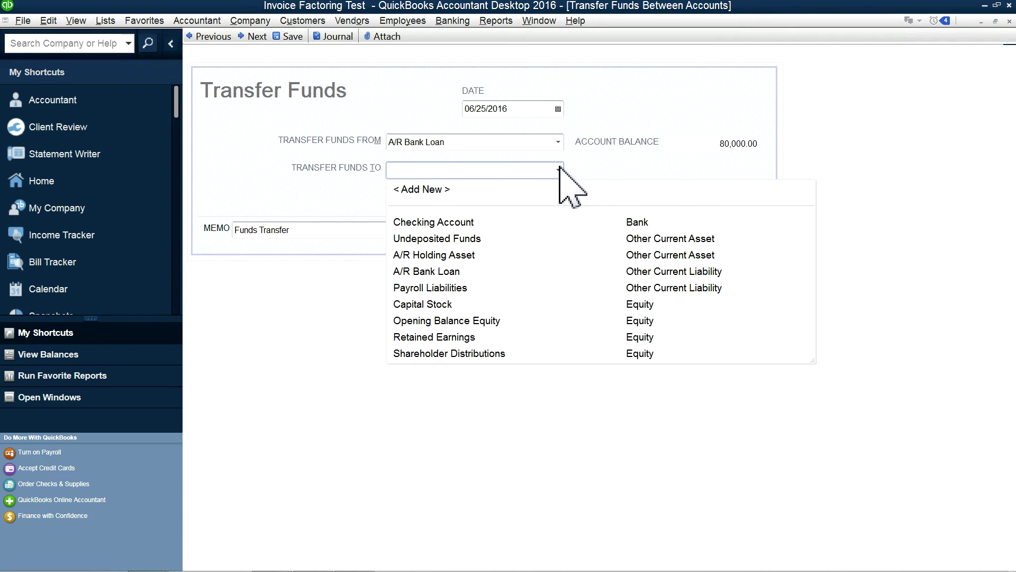
click(443, 224)
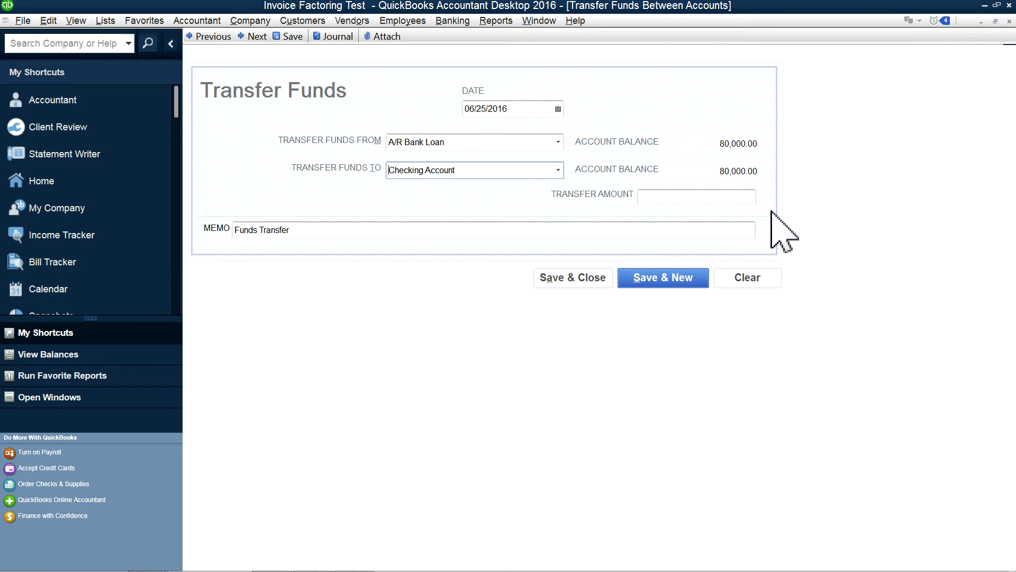
click(1009, 21)
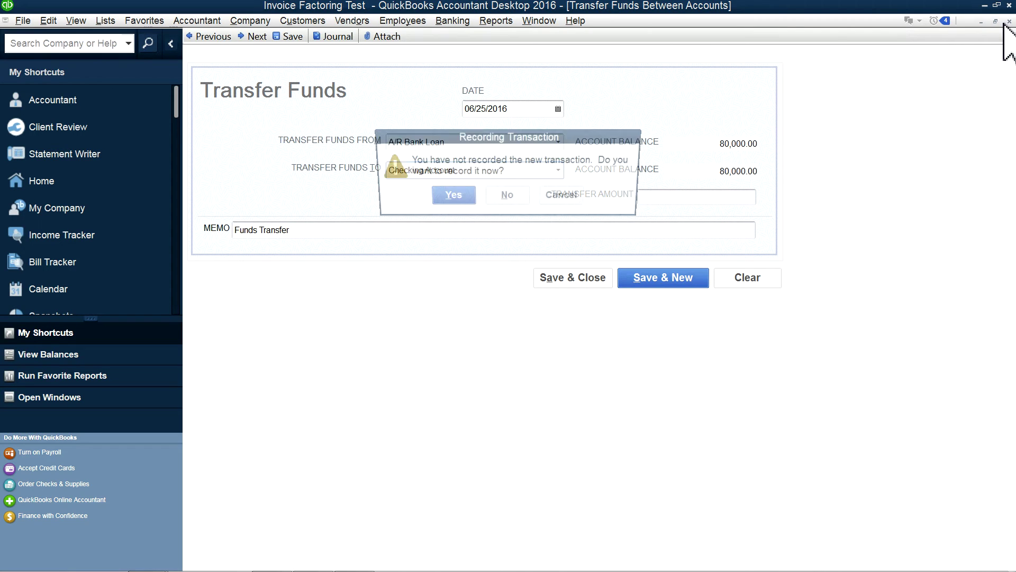
click(505, 200)
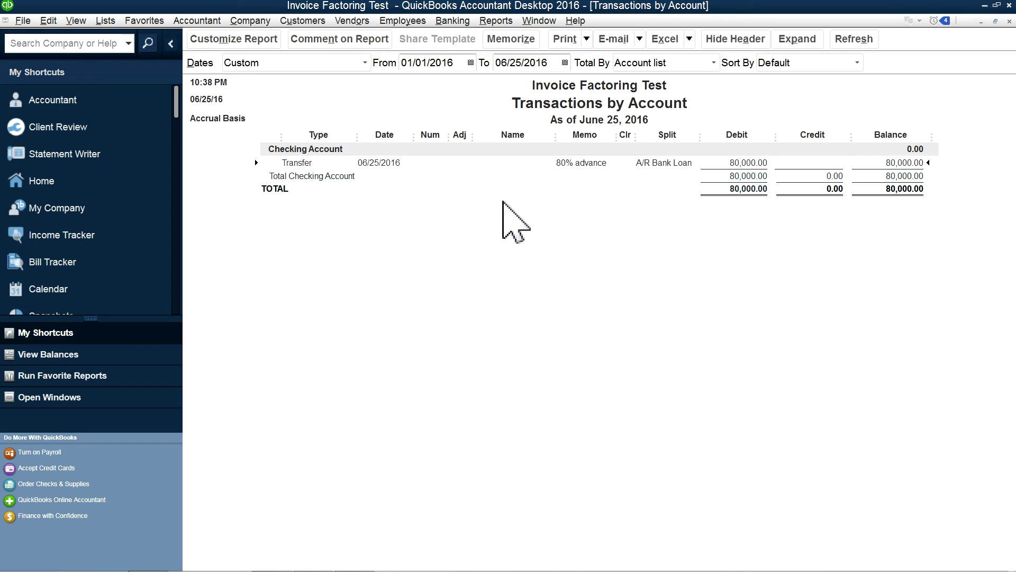
click(1009, 22)
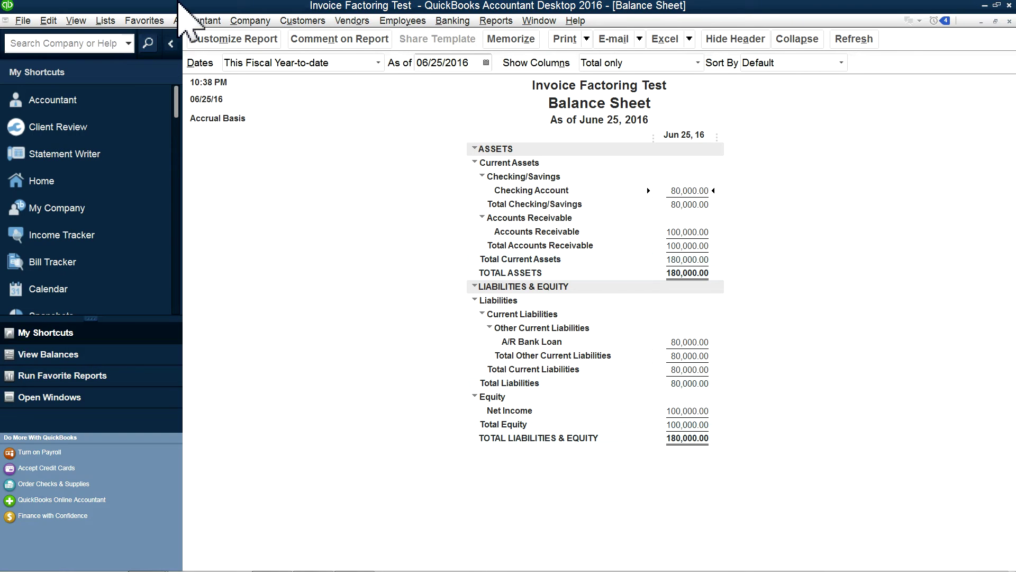
click(248, 21)
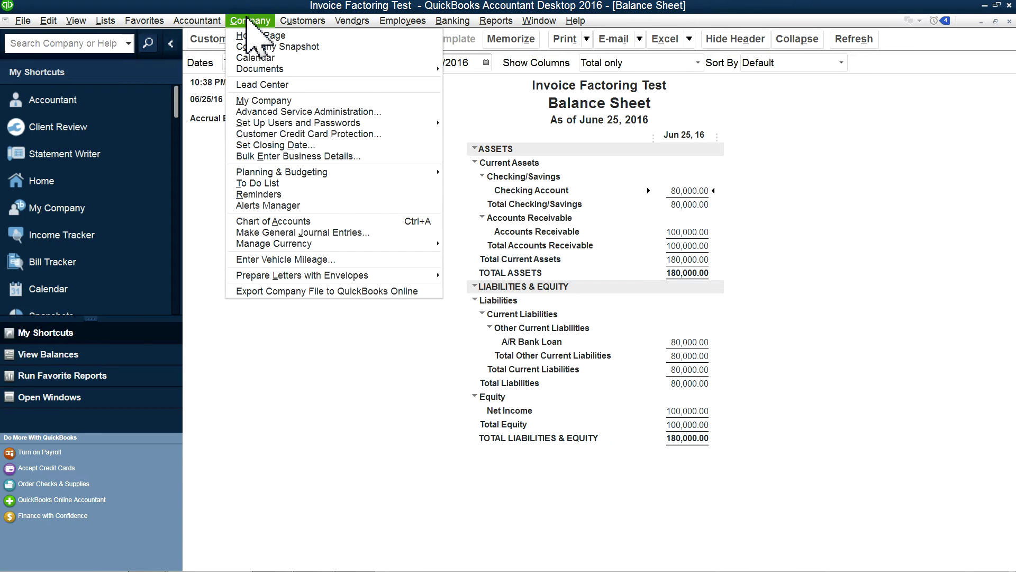
click(290, 22)
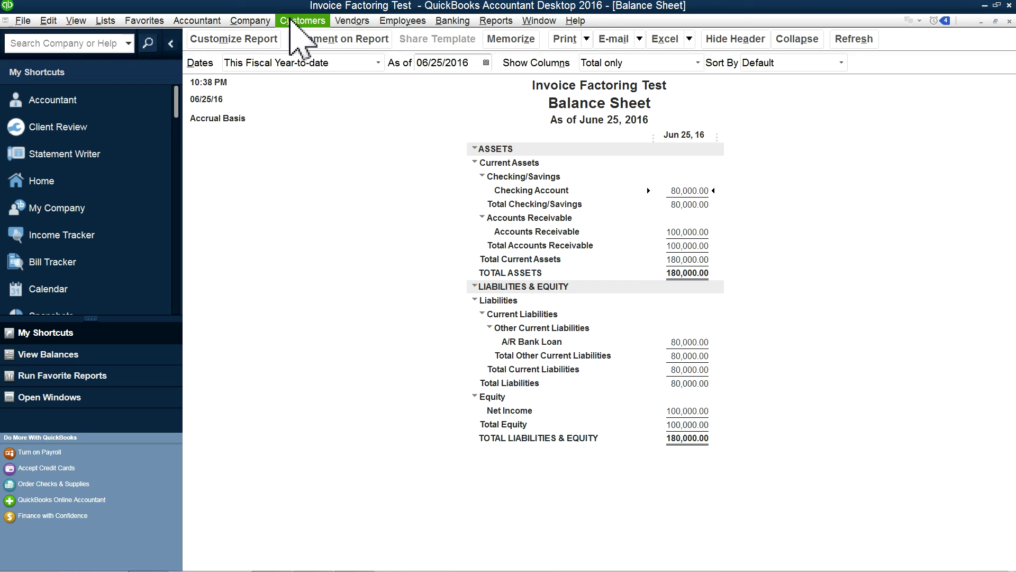
click(290, 21)
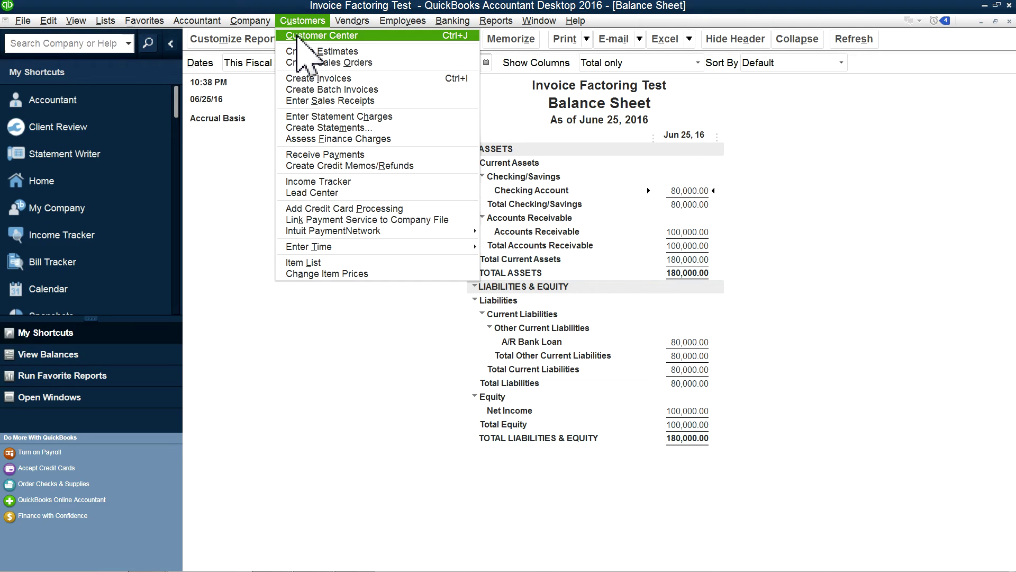
click(303, 155)
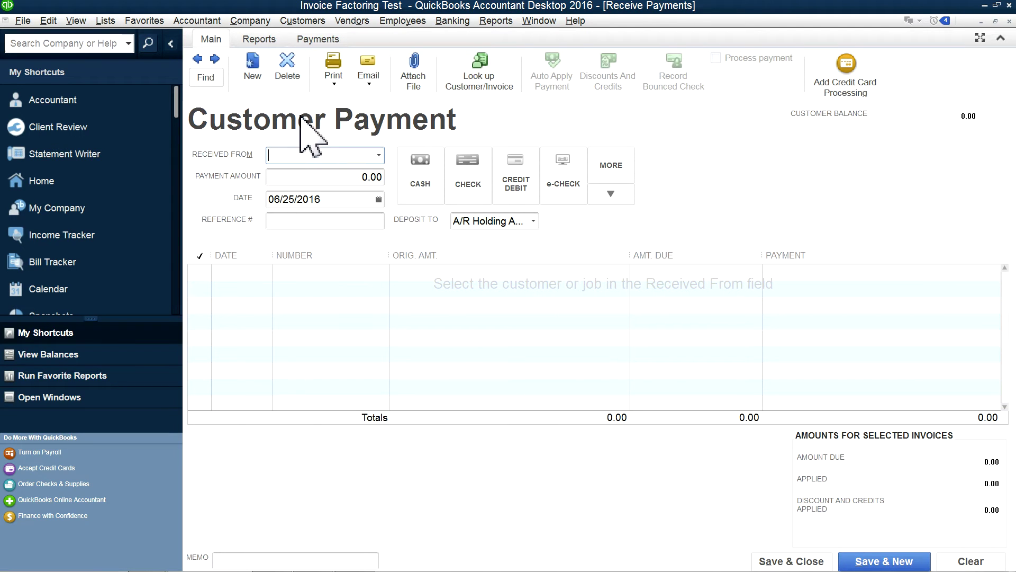
click(302, 21)
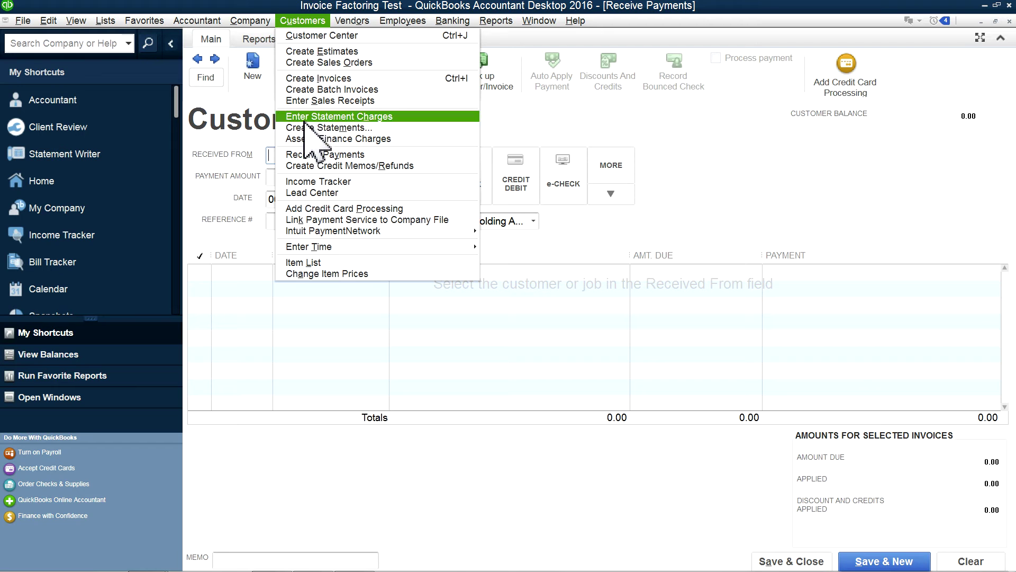
click(306, 156)
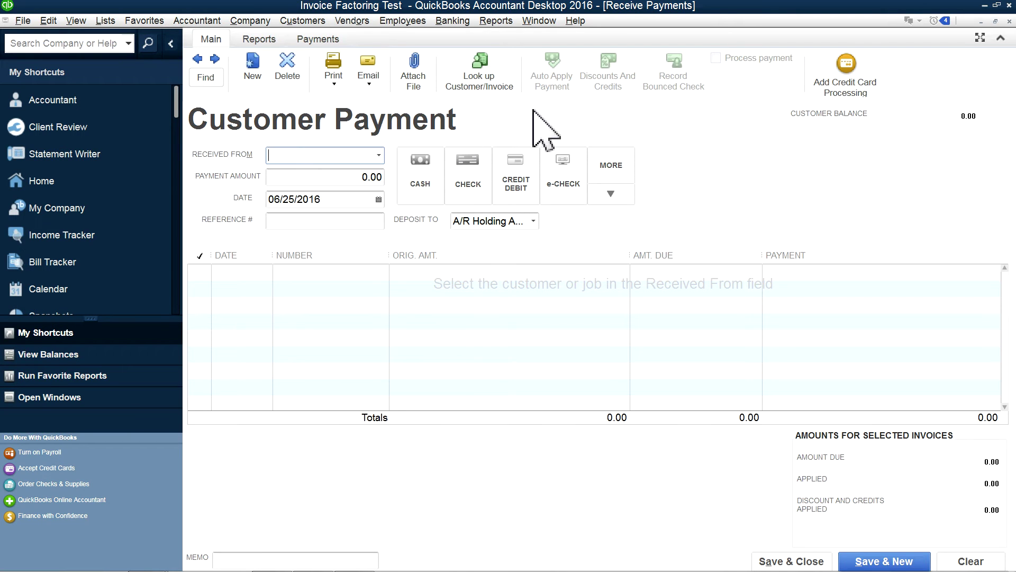
click(1008, 21)
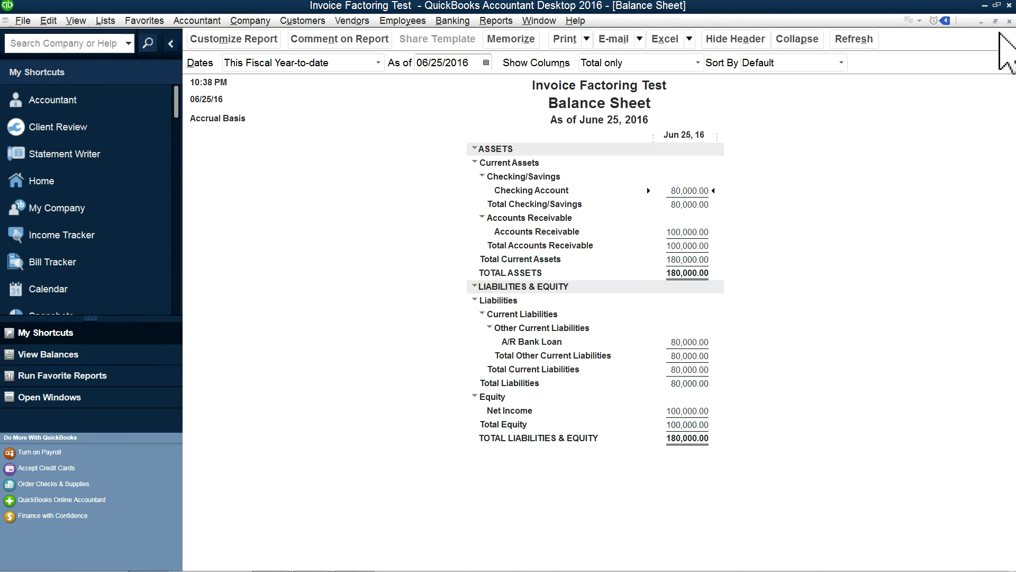
- From the Home page, start a customer payment for Cust1 and apply it to invoice 1, keeping automatic payment calculation on
click(250, 20)
click(246, 34)
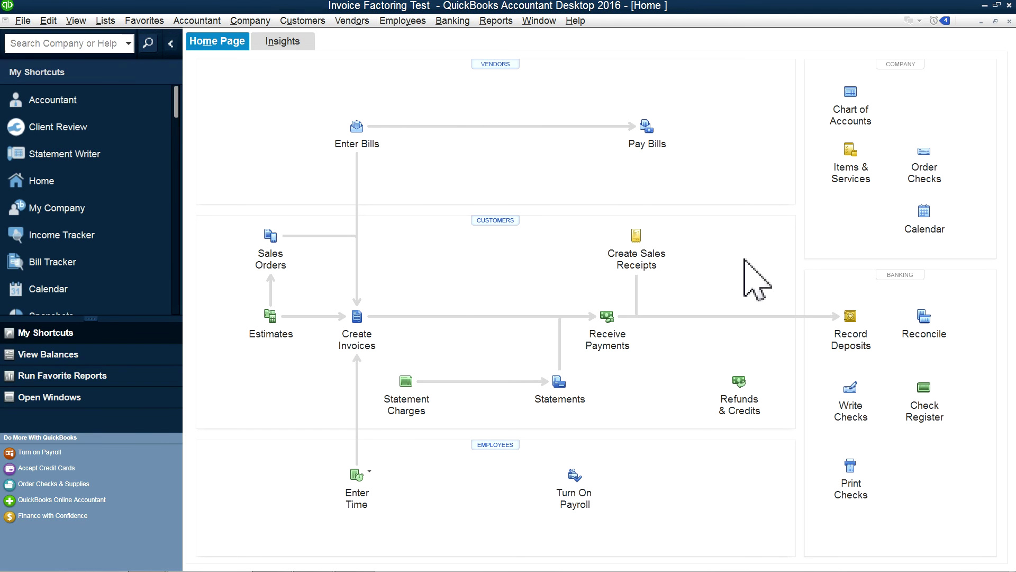
click(601, 343)
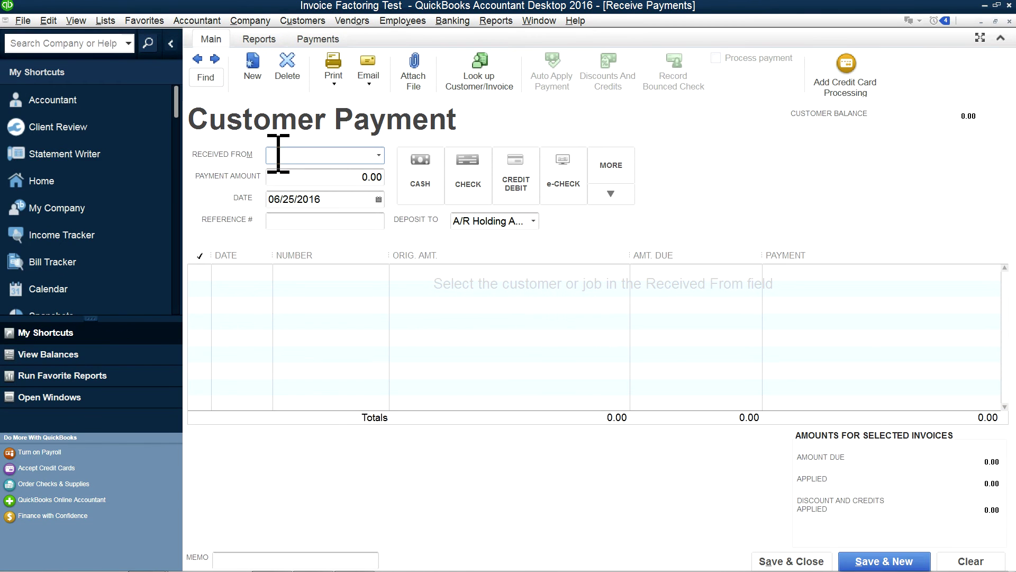
click(378, 155)
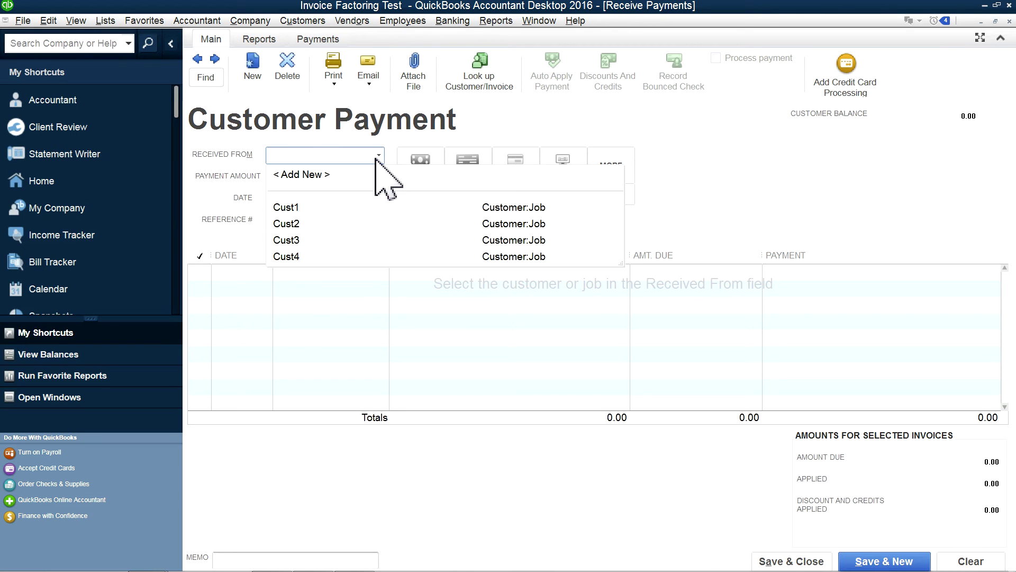
click(286, 208)
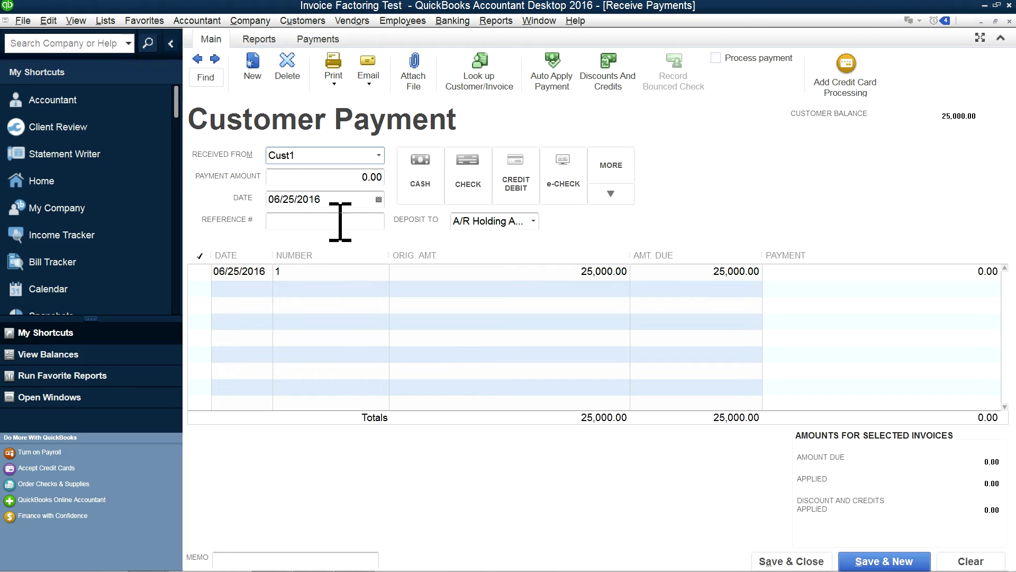
click(201, 272)
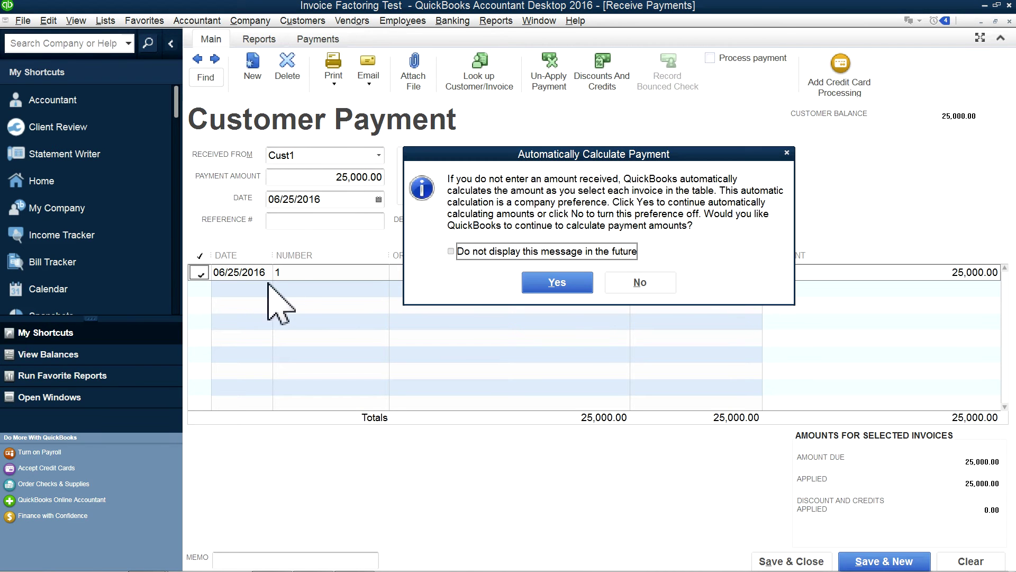
click(570, 282)
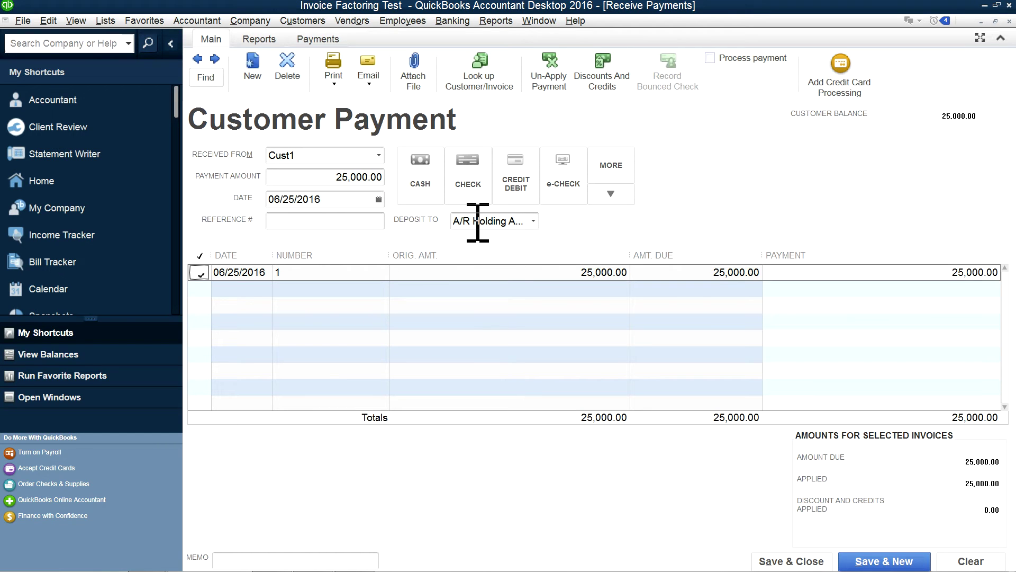
- Set the Cust1 payment's deposit account to A/R Holding Asset and its reference number to 1
click(533, 221)
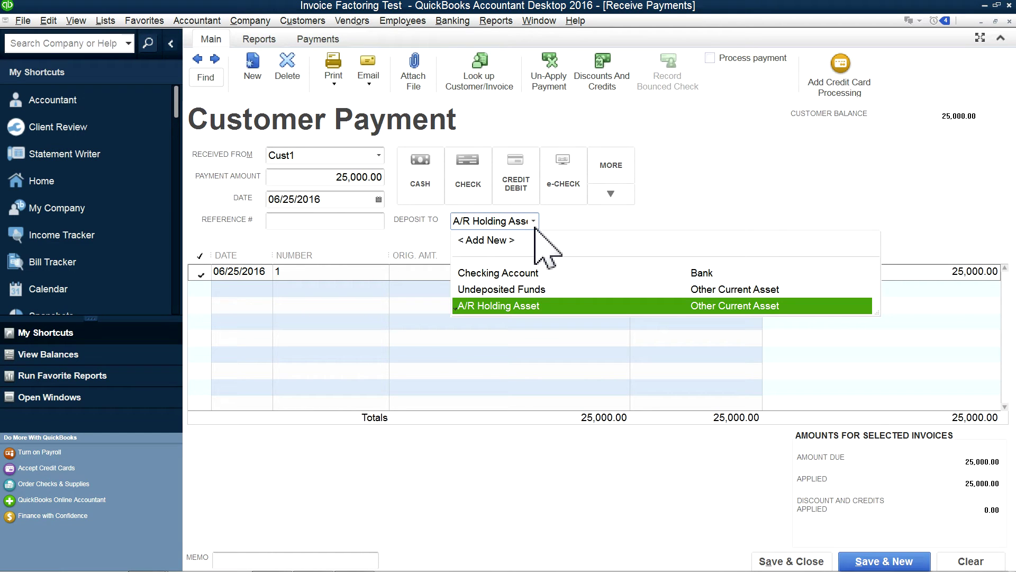
click(490, 290)
click(532, 222)
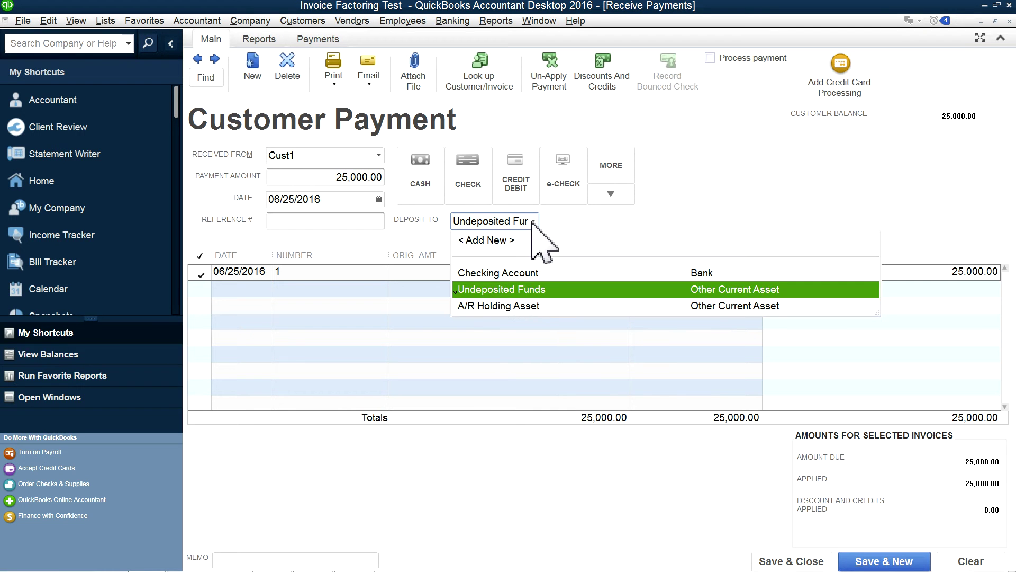
click(493, 306)
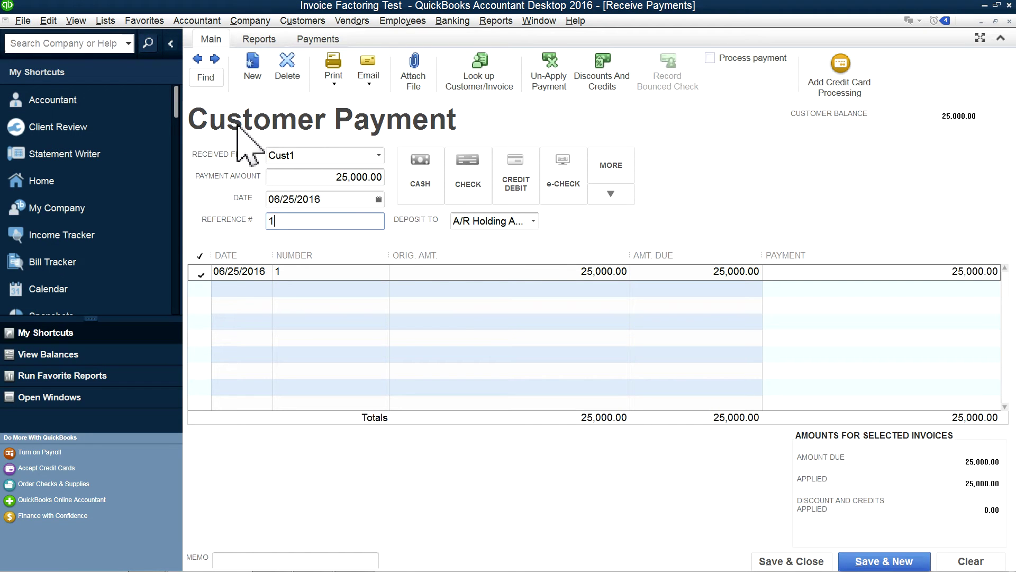
- Examine the company payment preference for using Undeposited Funds as the default deposit account, and leave the preferences without saving
click(44, 23)
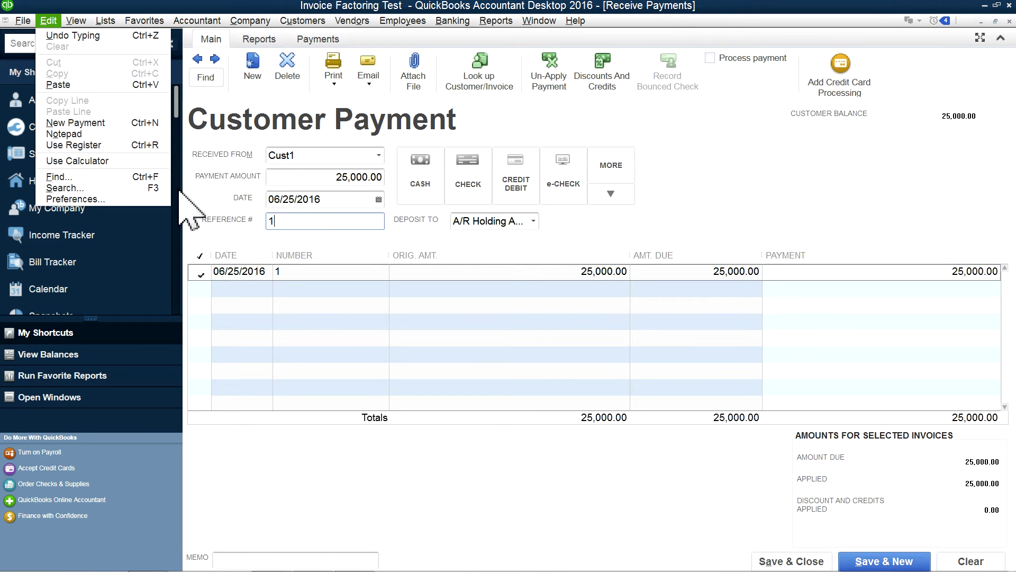
click(116, 199)
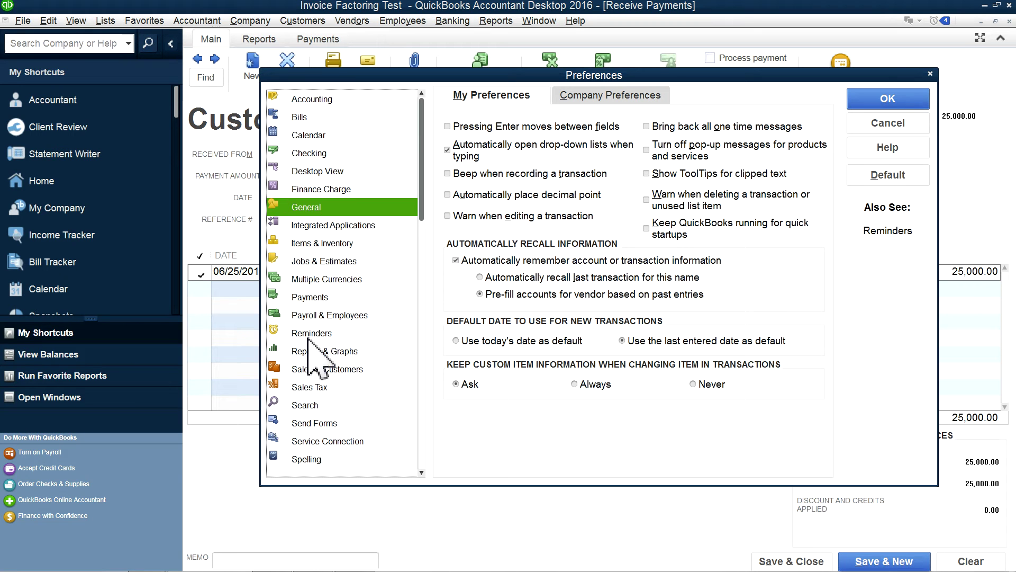
click(313, 297)
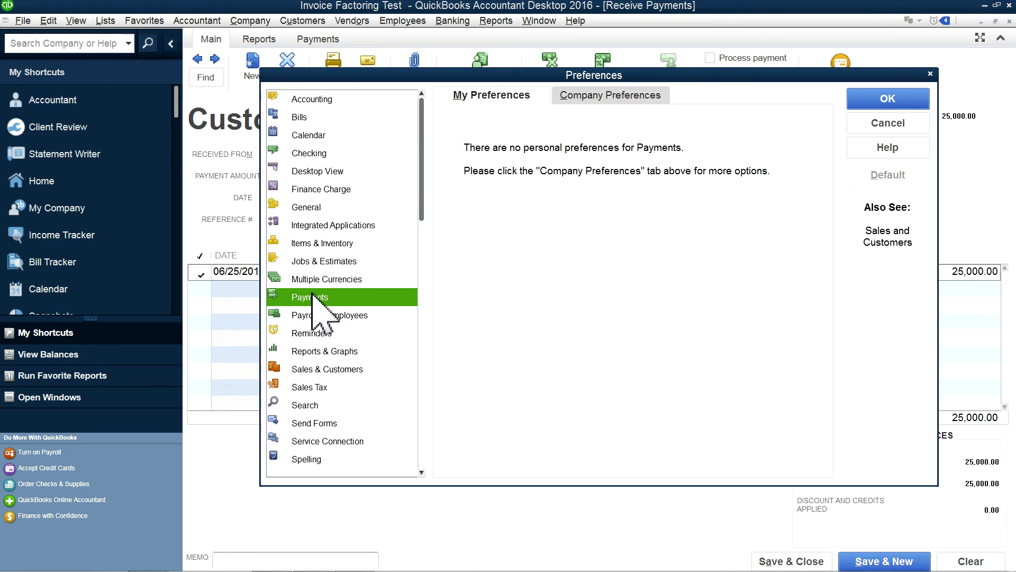
click(584, 101)
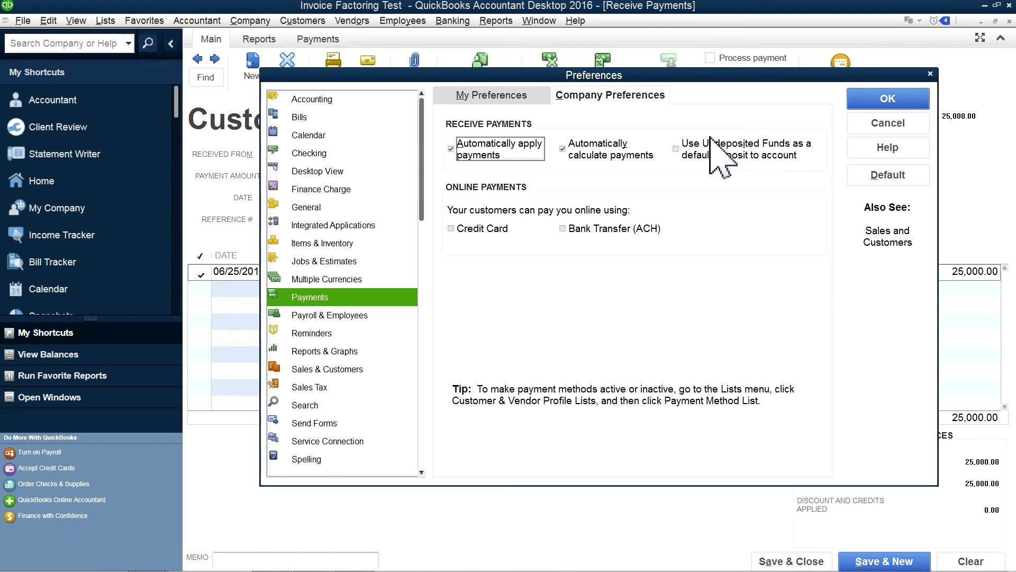
click(676, 150)
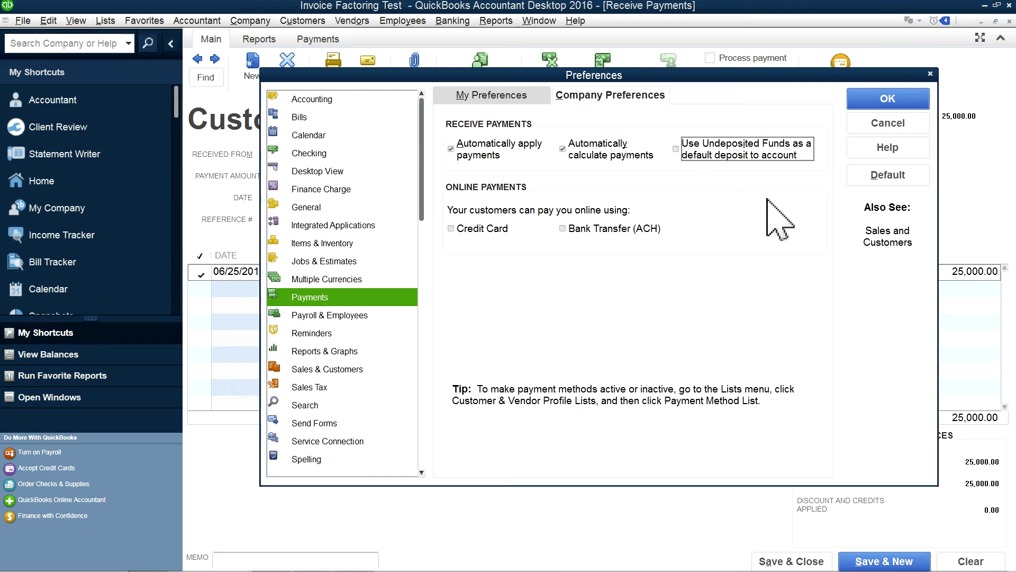
click(889, 126)
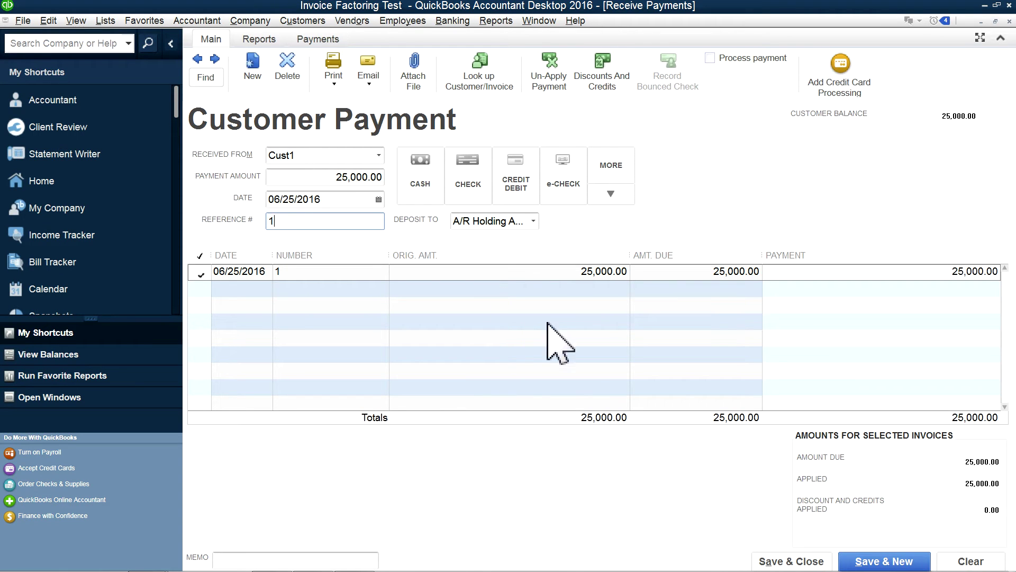
- Save the Cust1 payment and start a Cust2 payment applied to invoice 2, keeping automatic payment calculation on
click(860, 563)
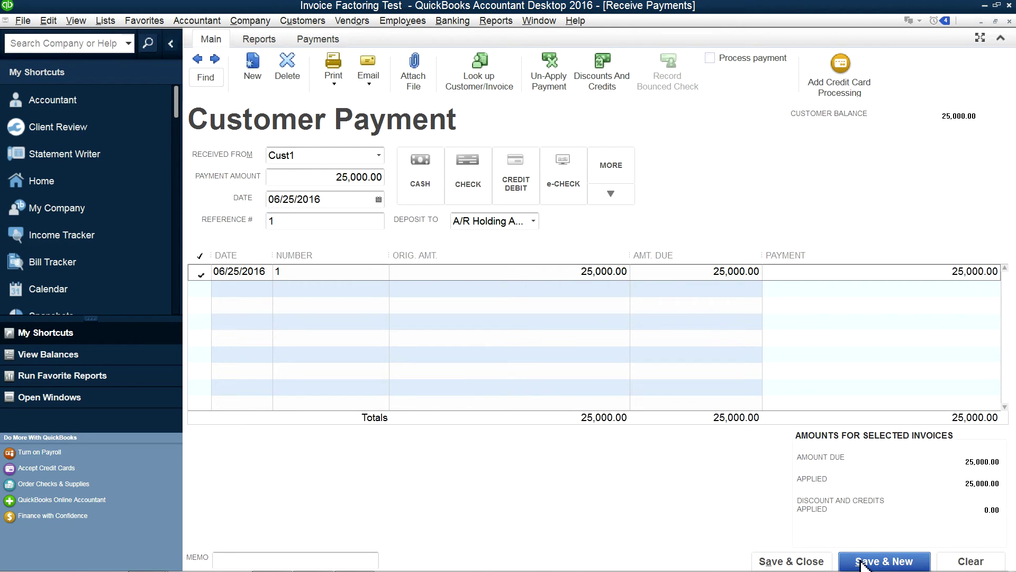
click(379, 155)
click(307, 227)
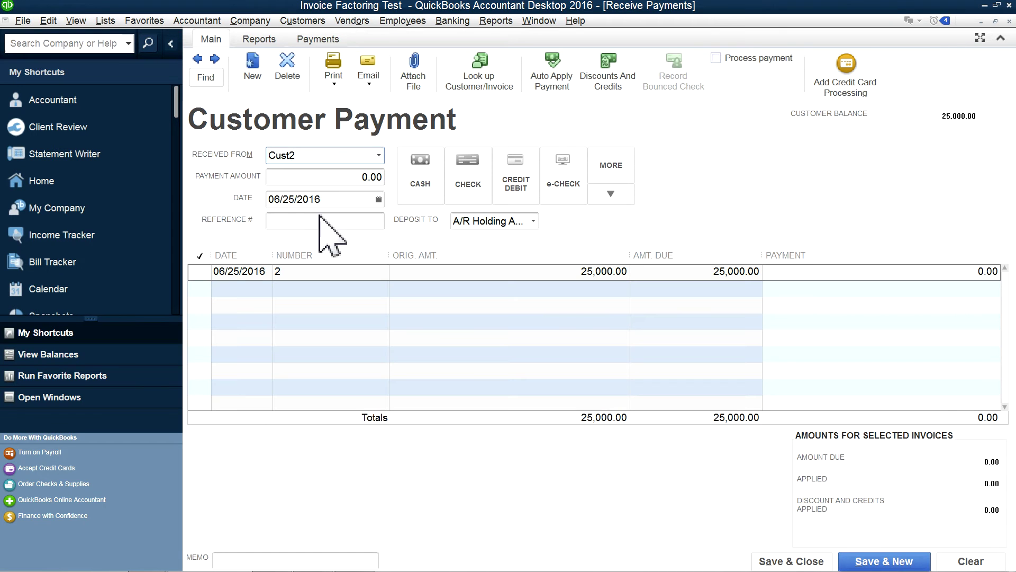
click(202, 273)
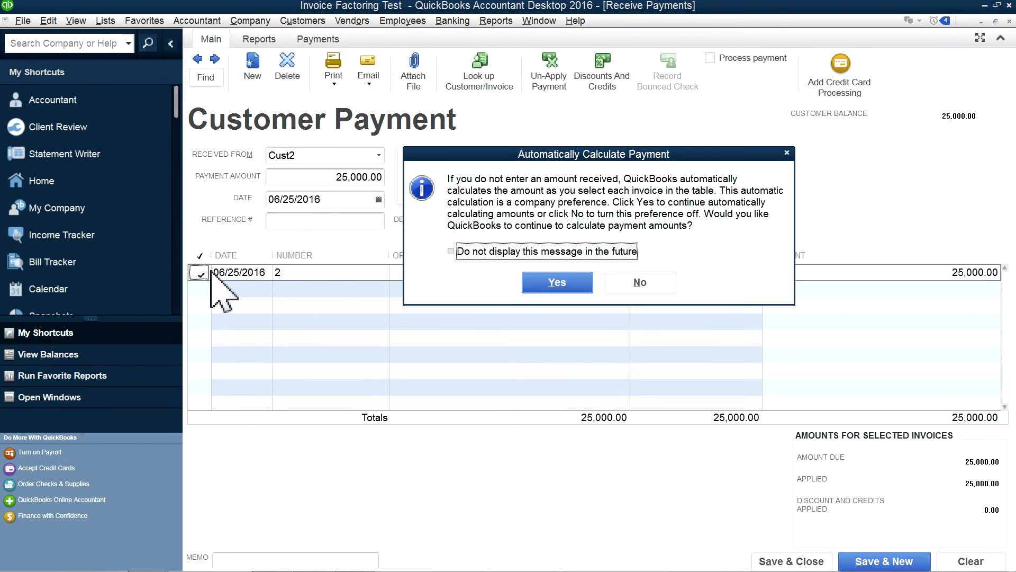
click(569, 286)
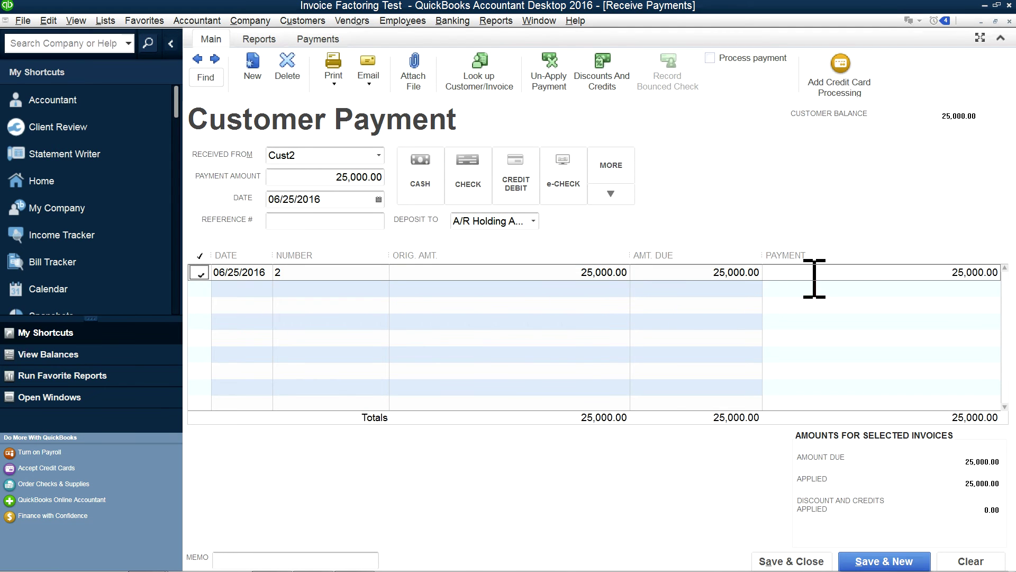
- Give the Cust2 payment reference number 2, set its deposit account to A/R Holding Asset, and save it
click(319, 224)
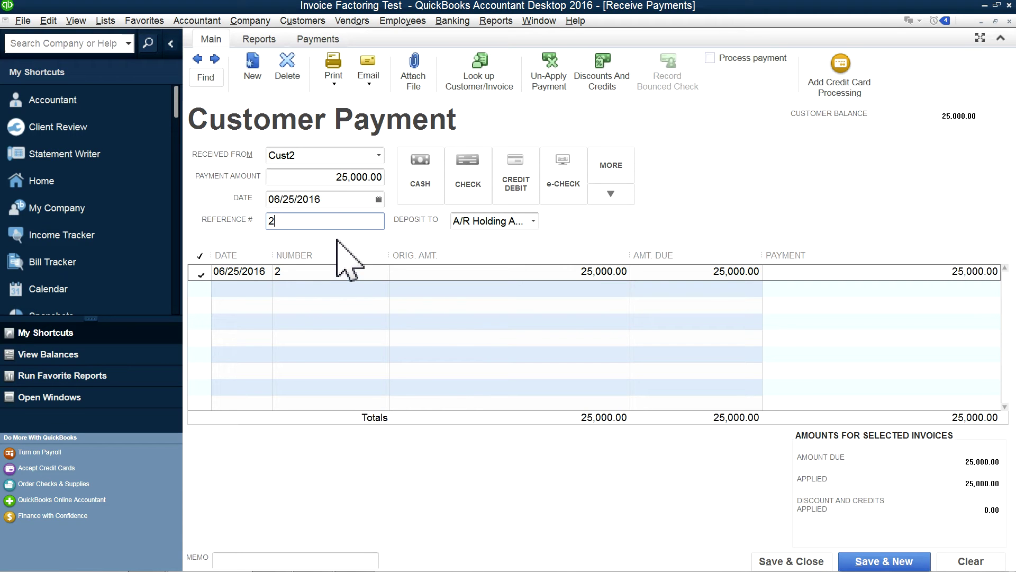
click(531, 221)
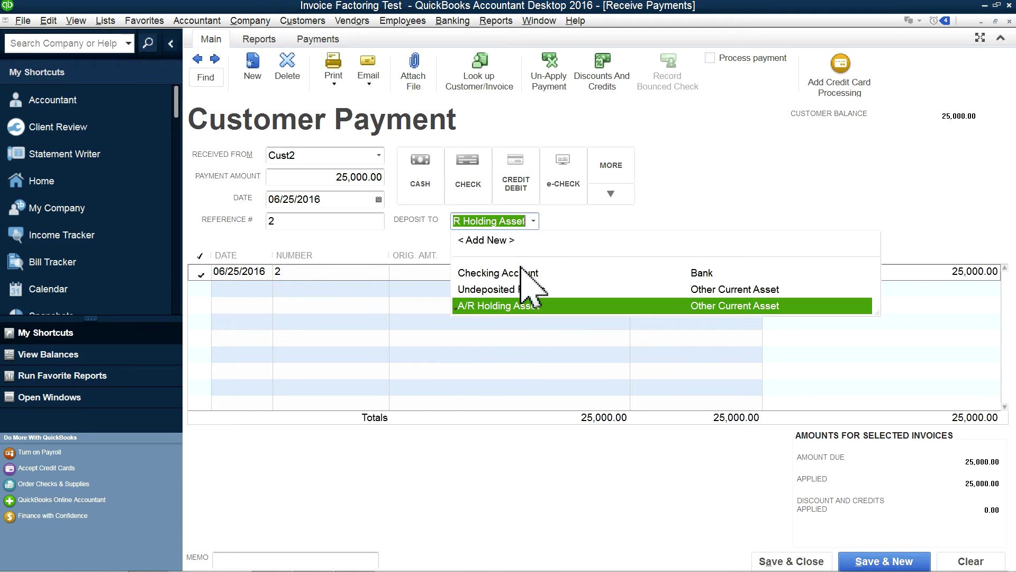
click(500, 307)
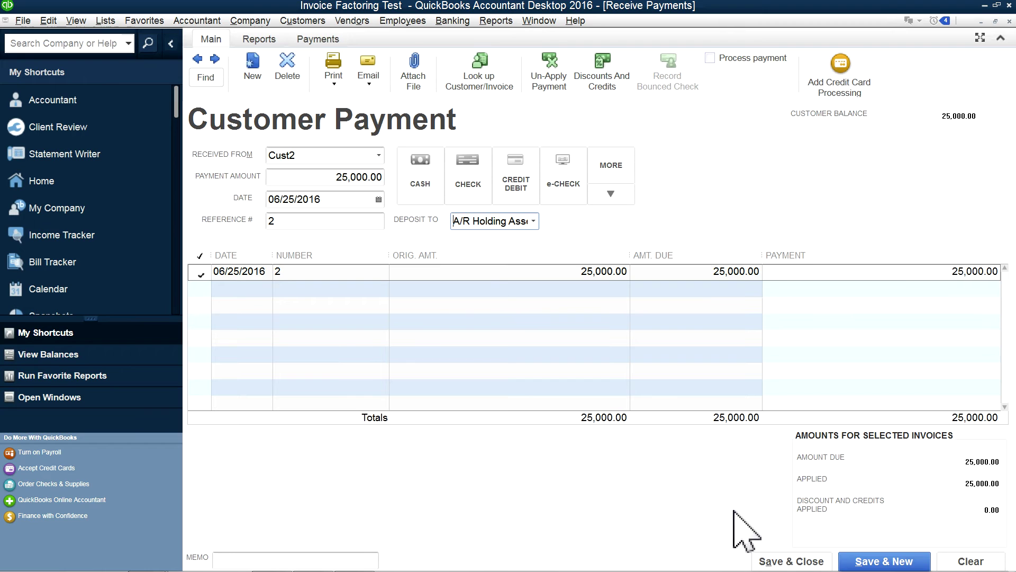
click(855, 563)
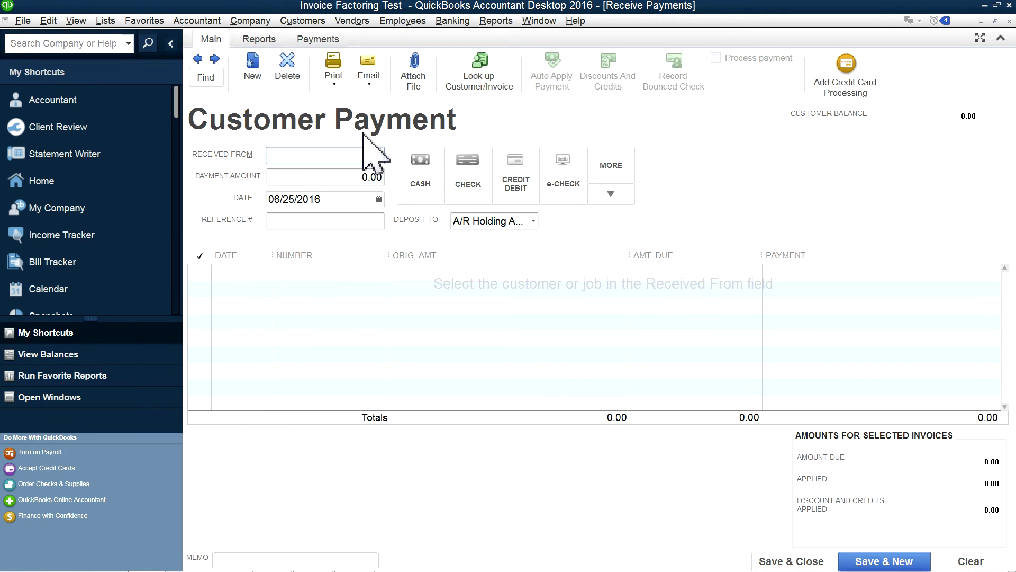
- Record a Cust3 payment with reference number 3 applied to invoice 3, keeping automatic payment calculation on
click(378, 156)
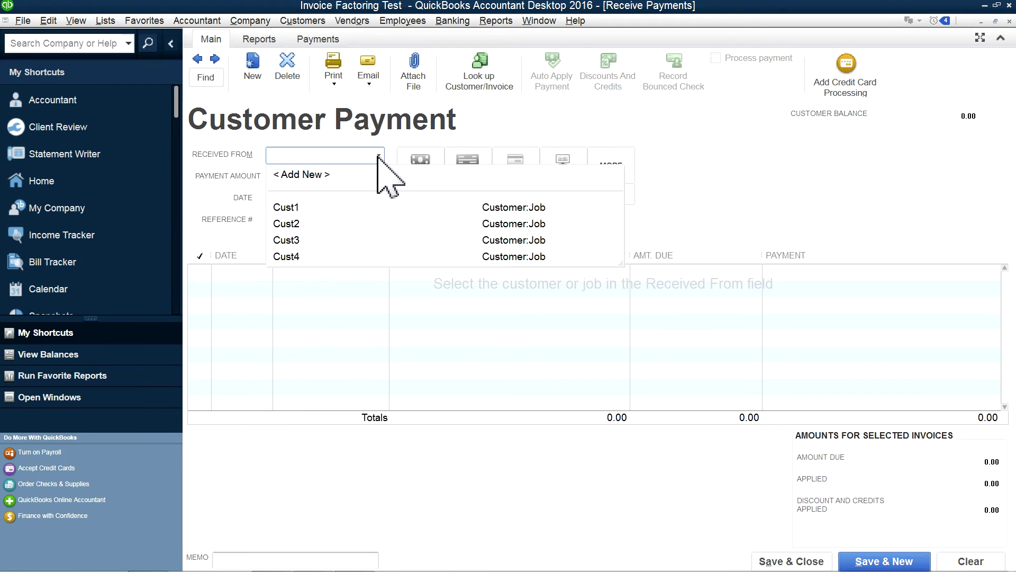
click(308, 240)
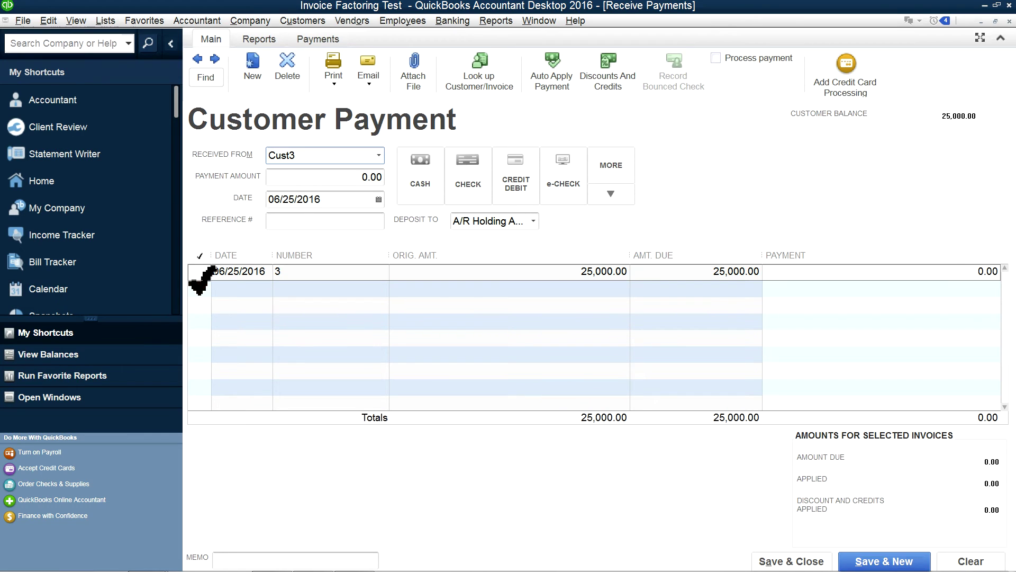
click(201, 272)
click(532, 288)
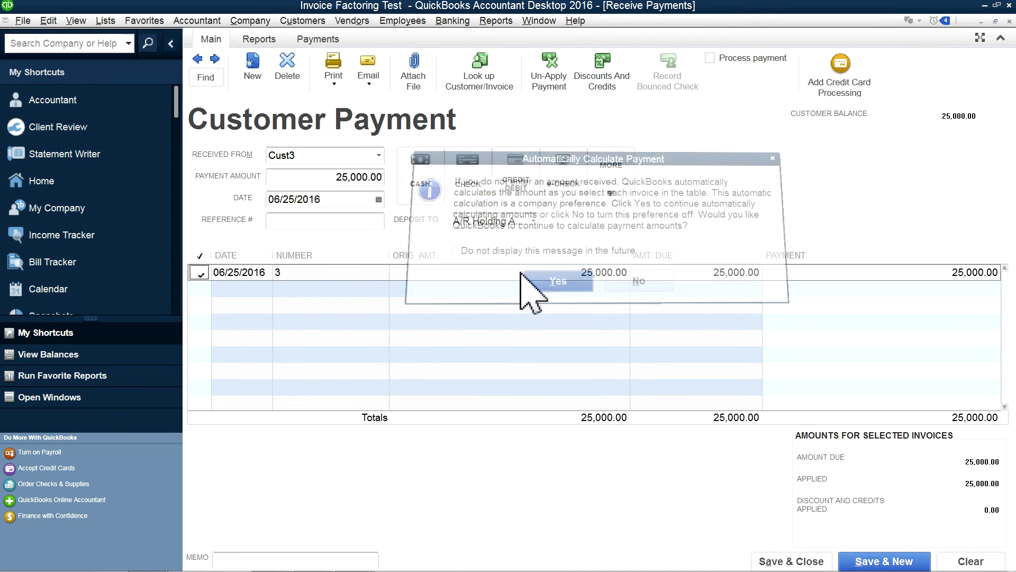
click(338, 222)
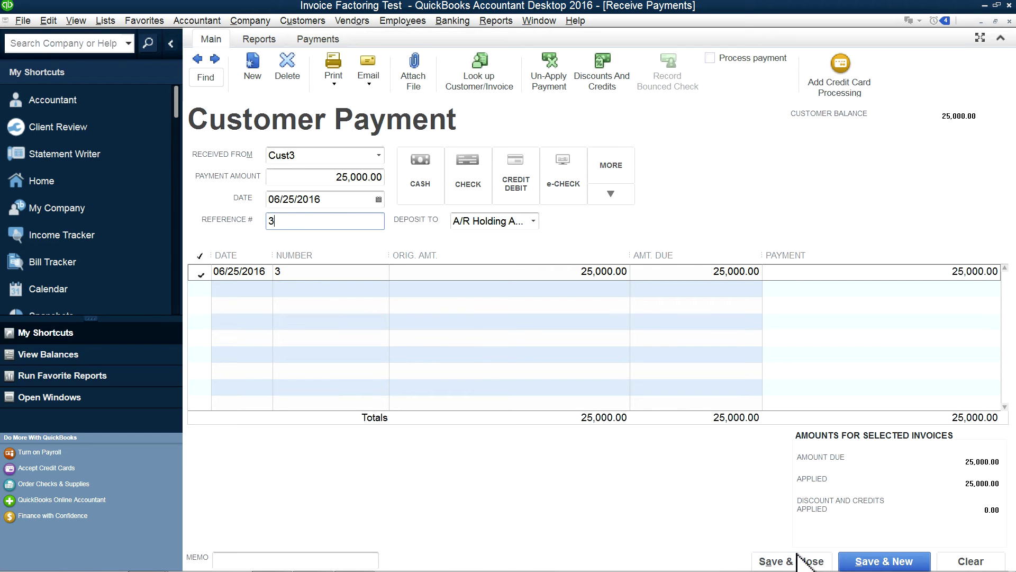
click(884, 562)
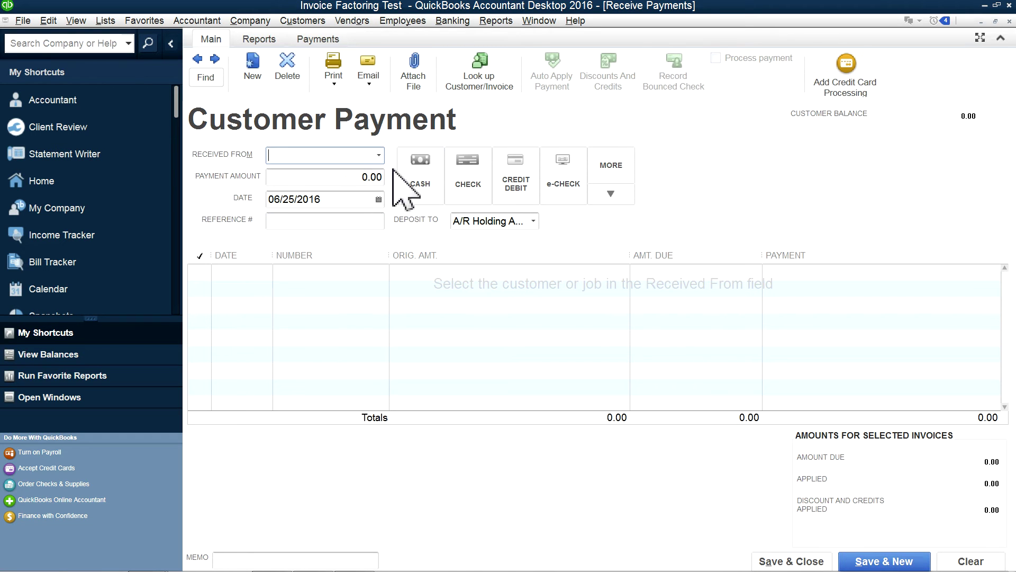
- Record a Cust4 payment with reference number 4 applied to invoice 4, and close the payment form
click(379, 155)
click(331, 257)
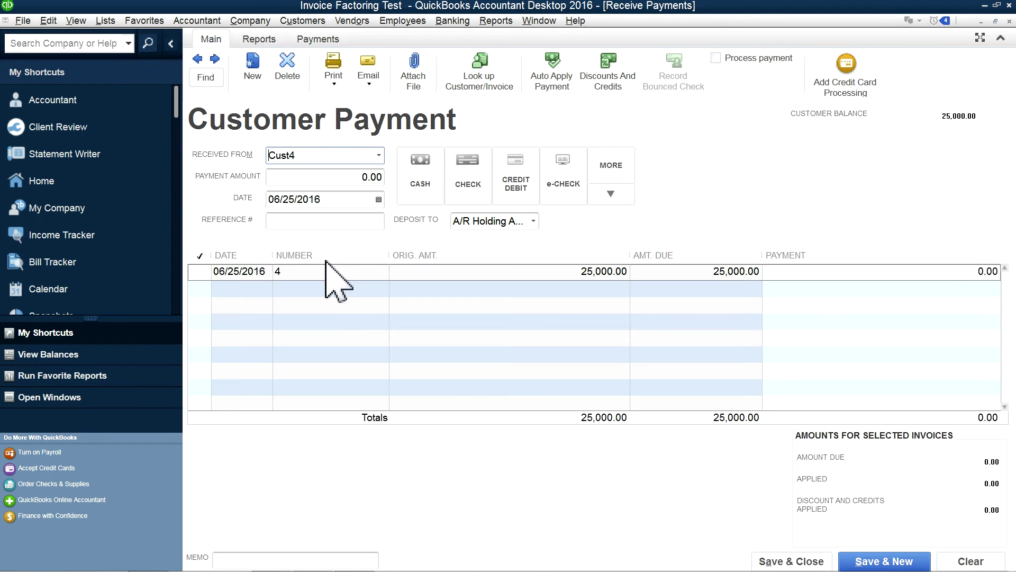
click(340, 221)
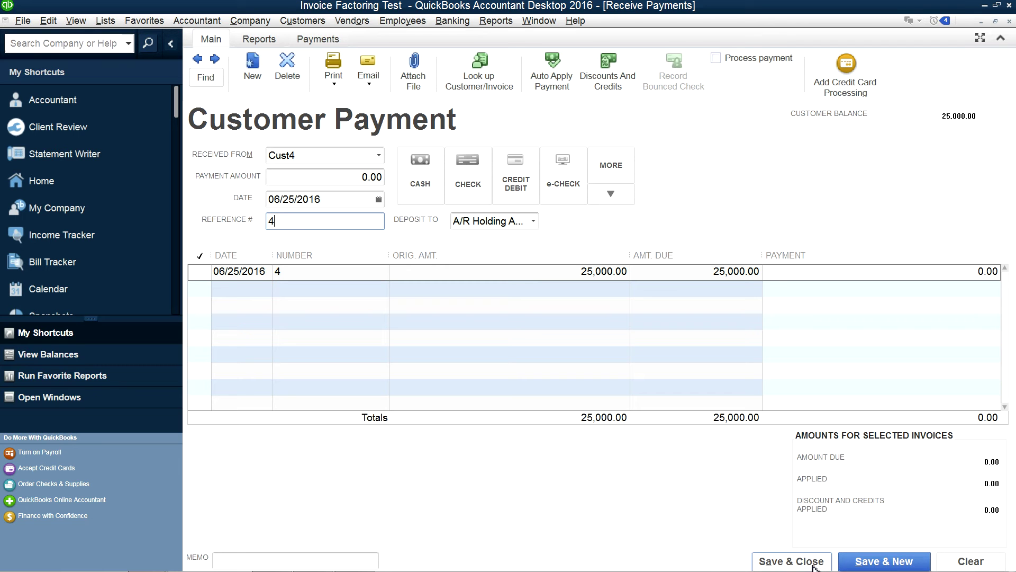
click(792, 561)
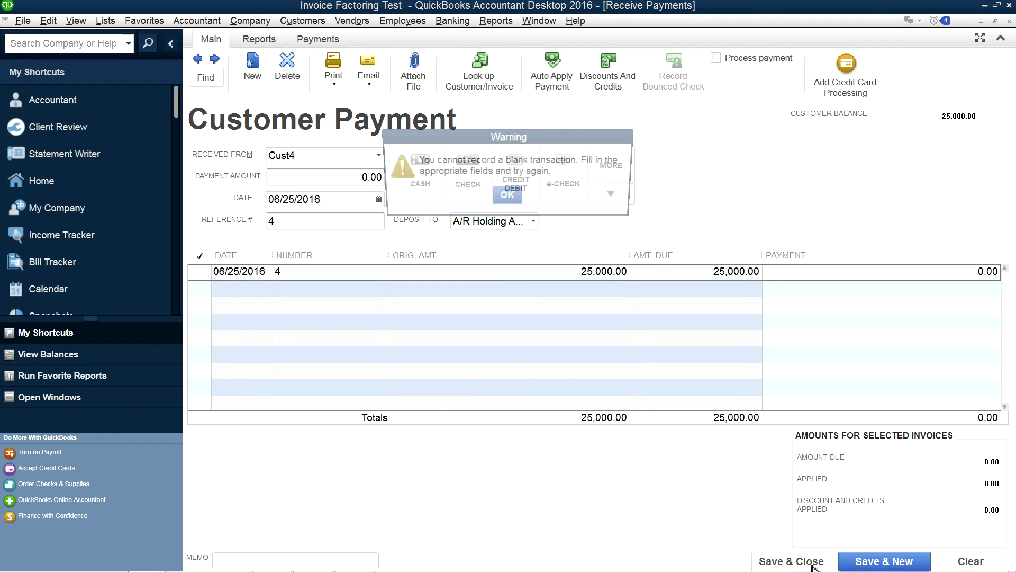
click(507, 197)
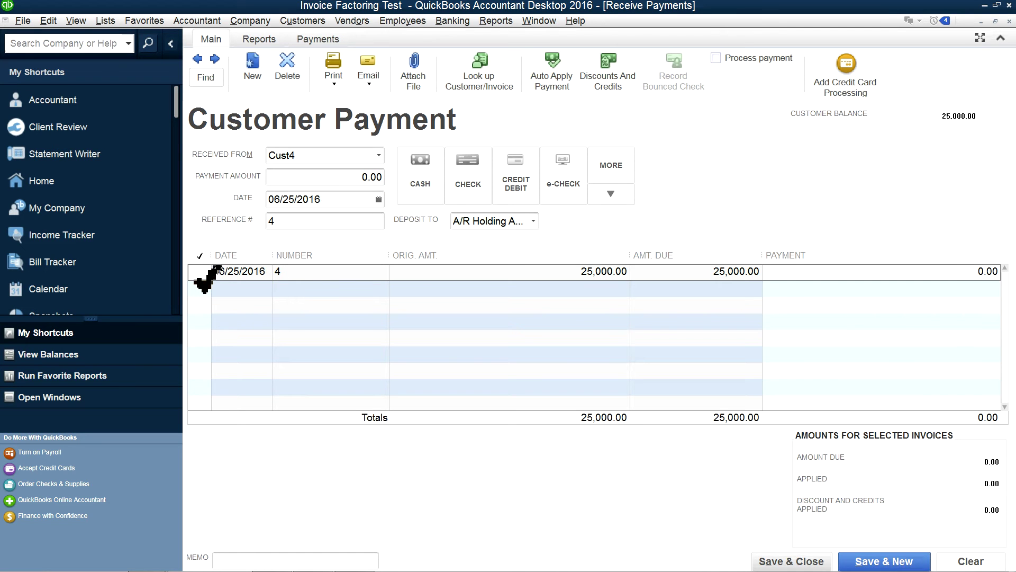
click(202, 273)
click(552, 285)
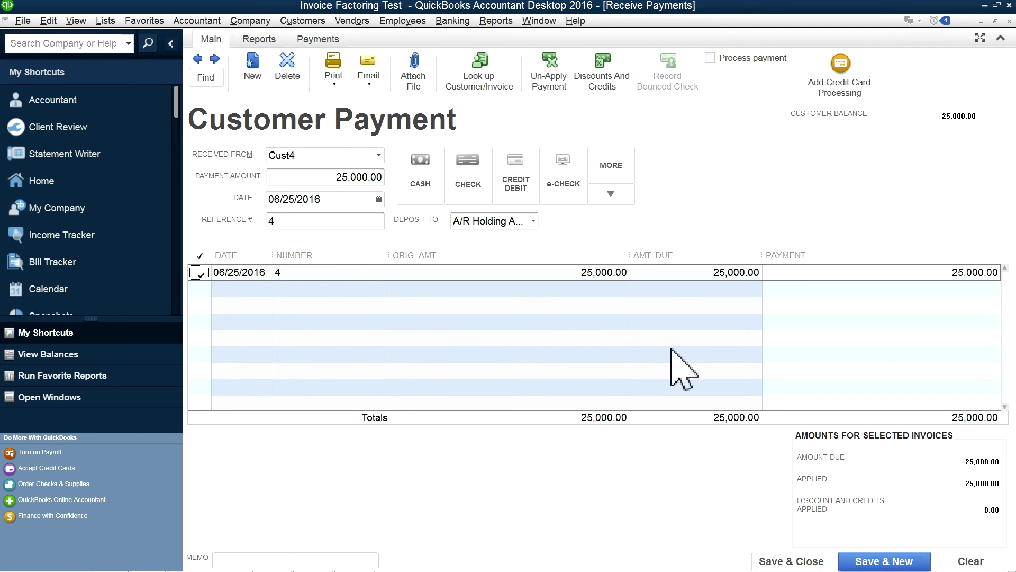
click(778, 559)
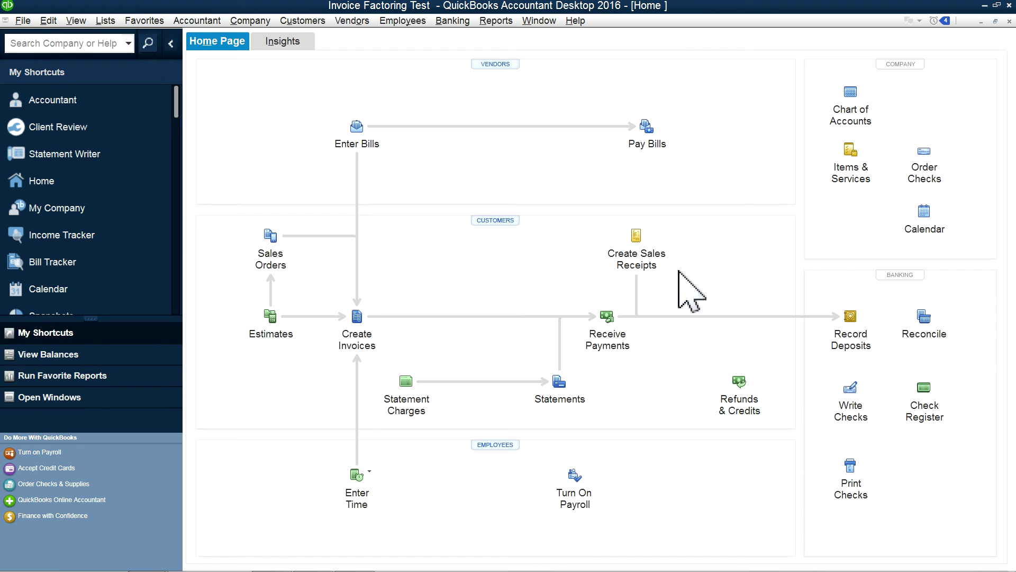
- Bring up the open Balance Sheet report and refresh it with the latest transactions
click(538, 21)
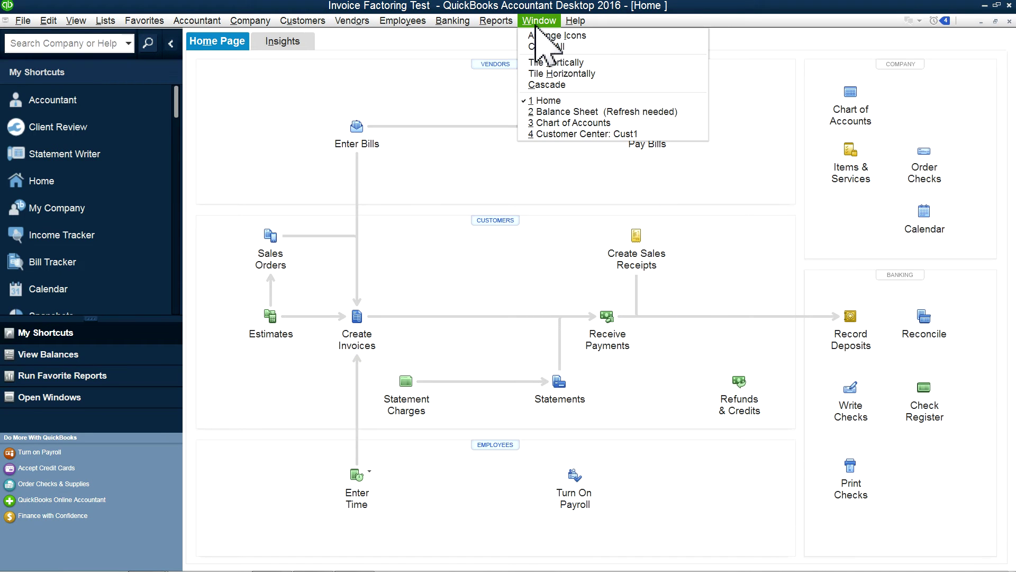
click(538, 111)
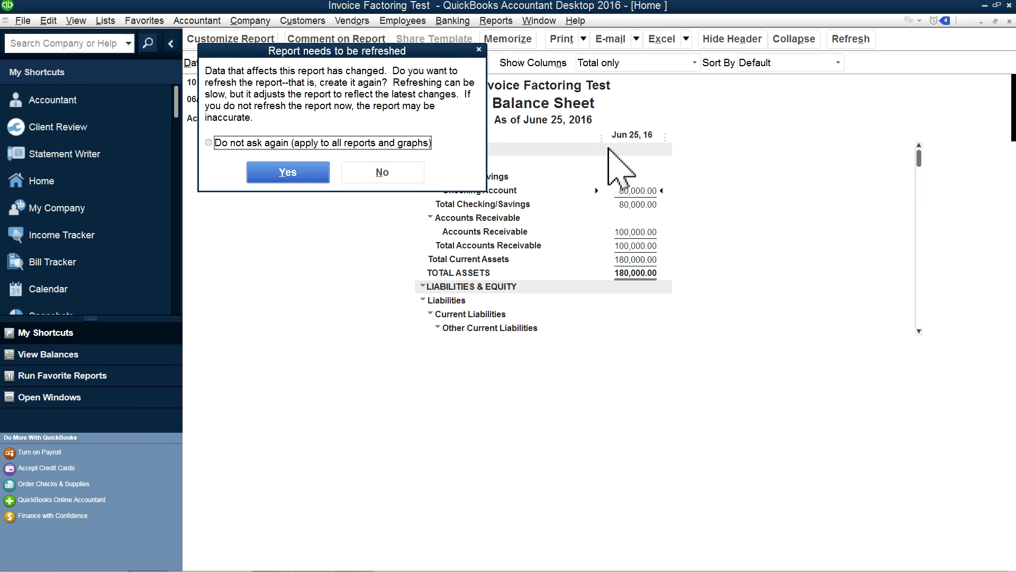
click(314, 177)
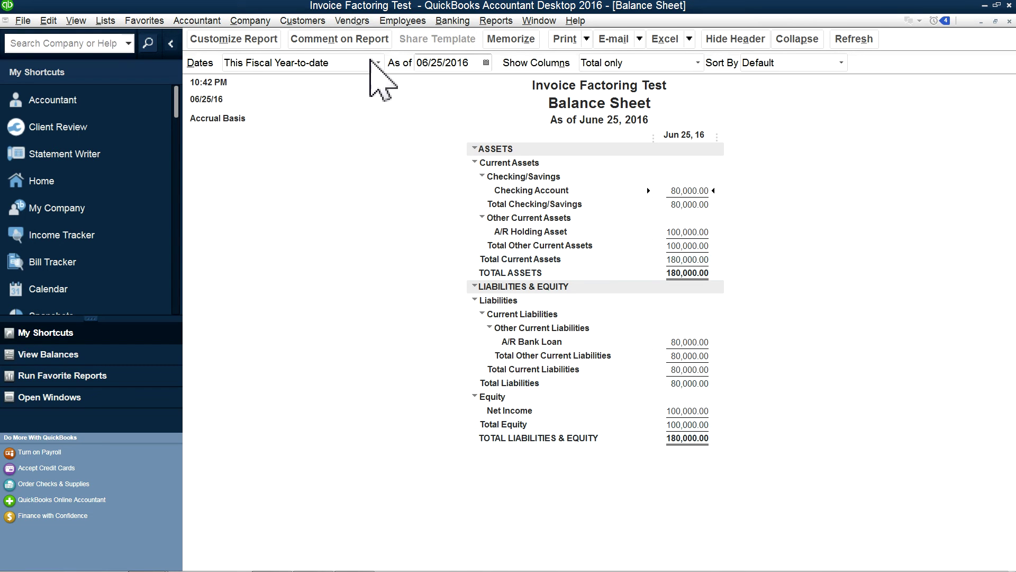
- Review the transactions of Cust1, Cust2, Cust3 and Cust4 in the Customer Center, and close it
click(305, 22)
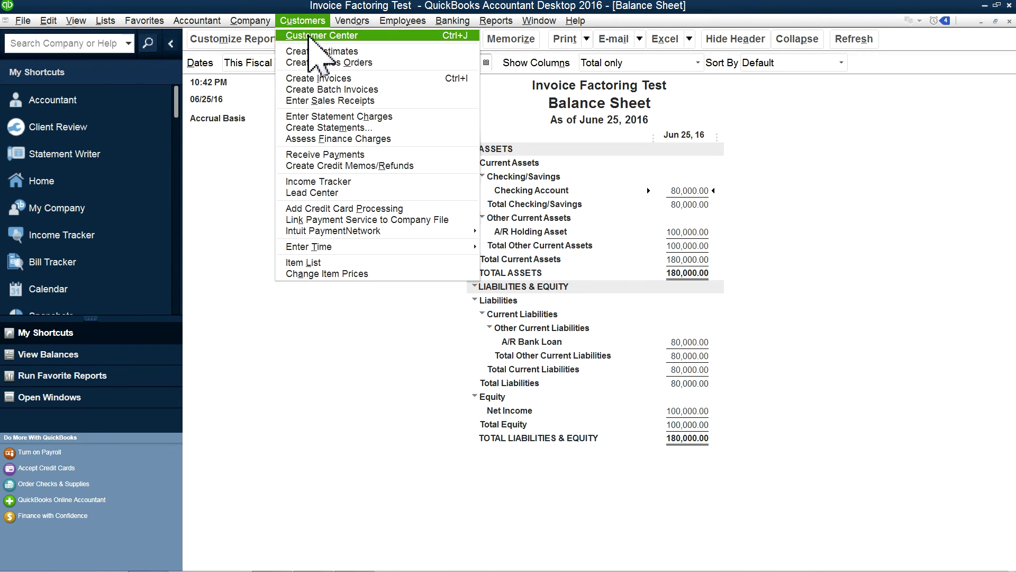
click(296, 33)
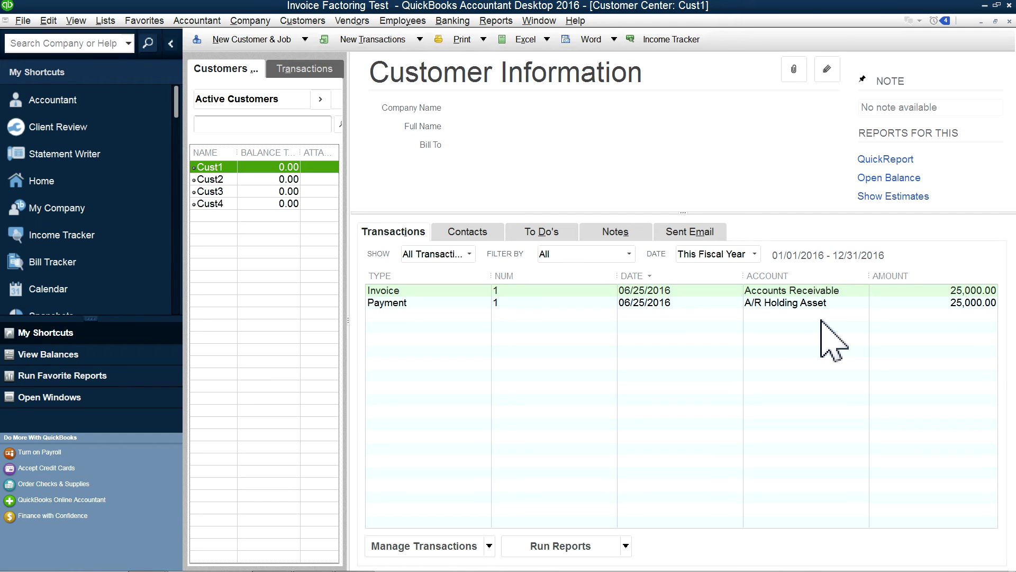
click(214, 180)
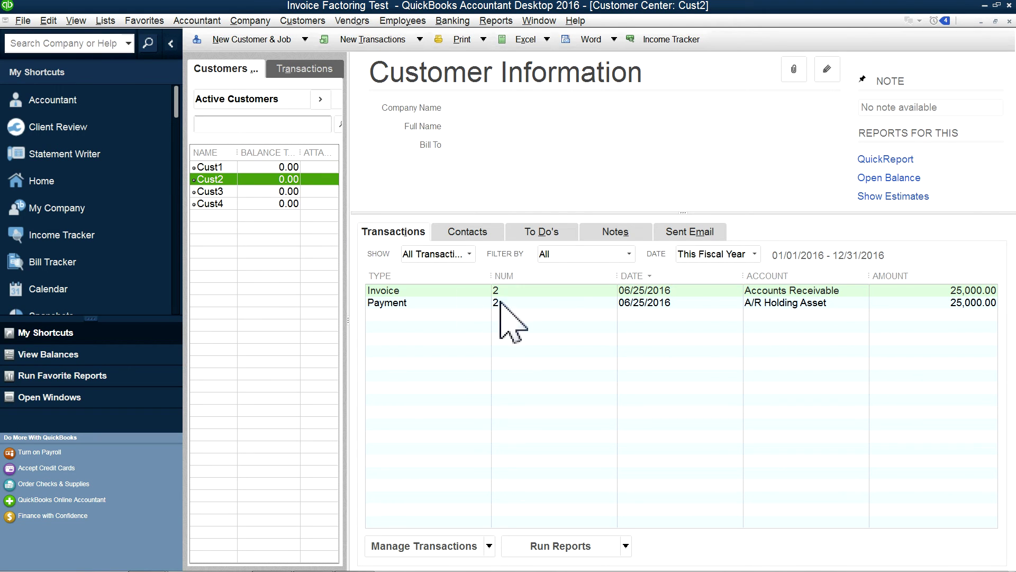
click(211, 191)
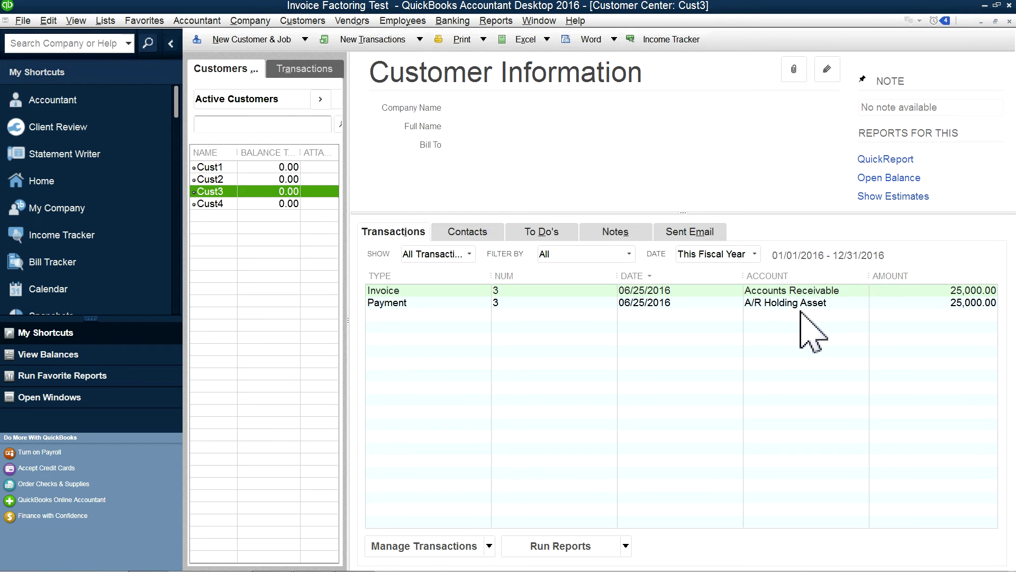
click(764, 306)
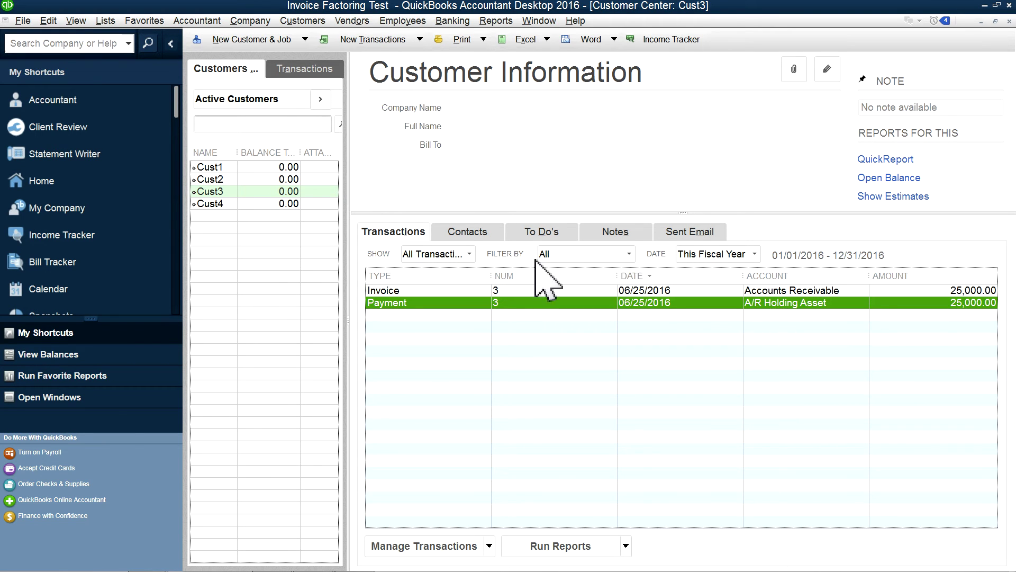
click(210, 203)
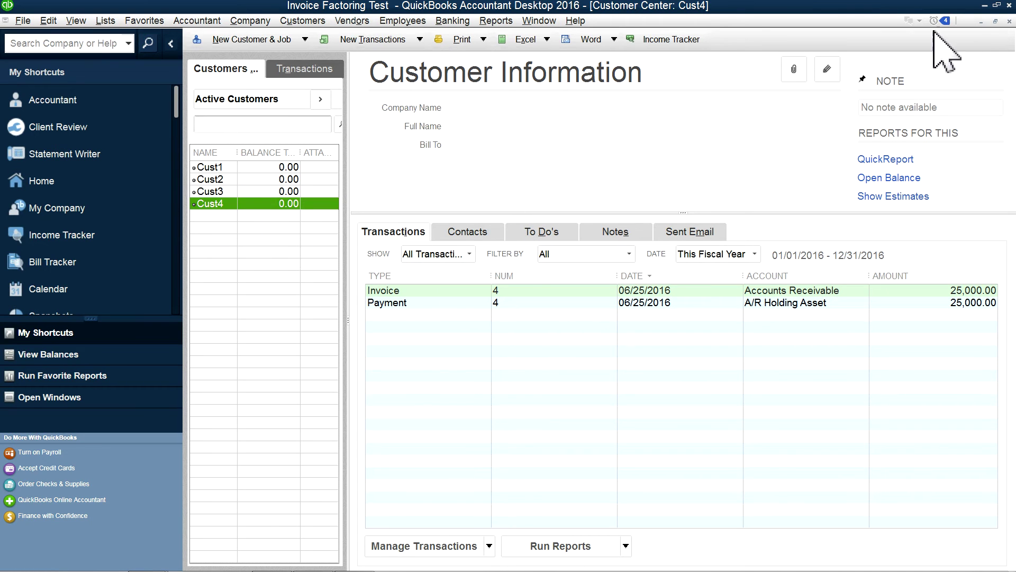
click(1008, 21)
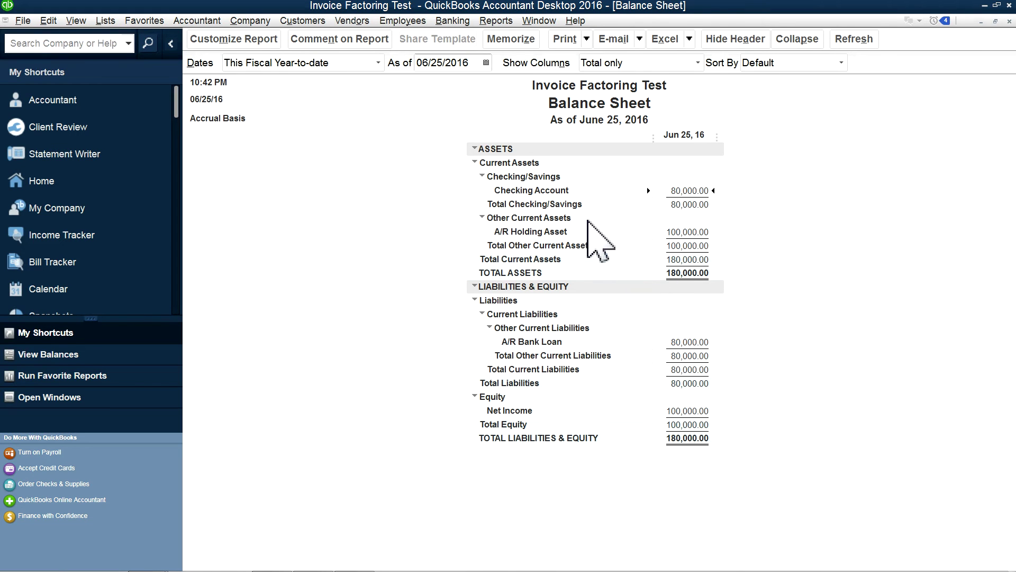
- Inspect the transactions behind the A/R Holding Asset balance and the Cust1 payment, and return to the Balance Sheet
double_click(693, 231)
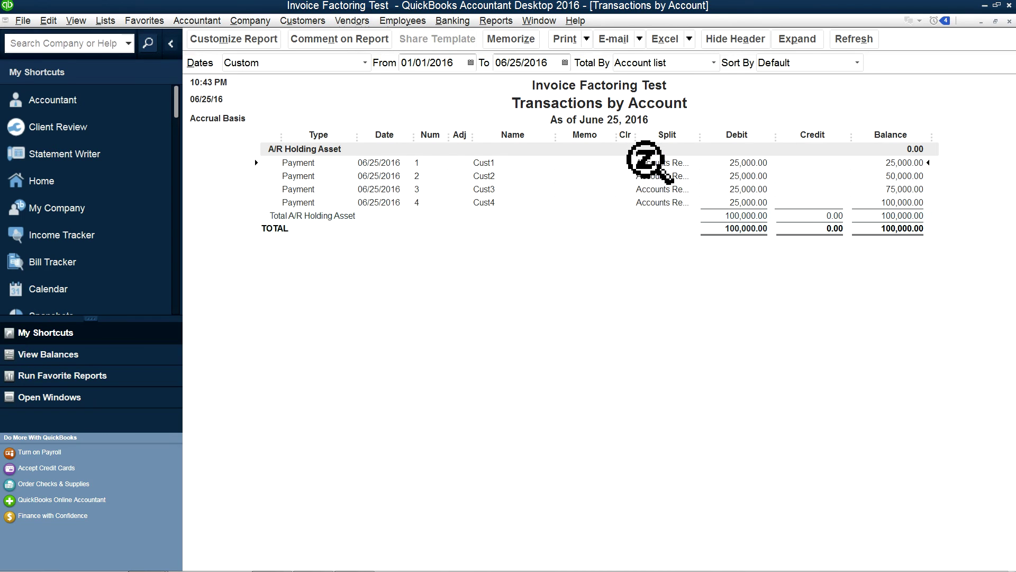
double_click(643, 162)
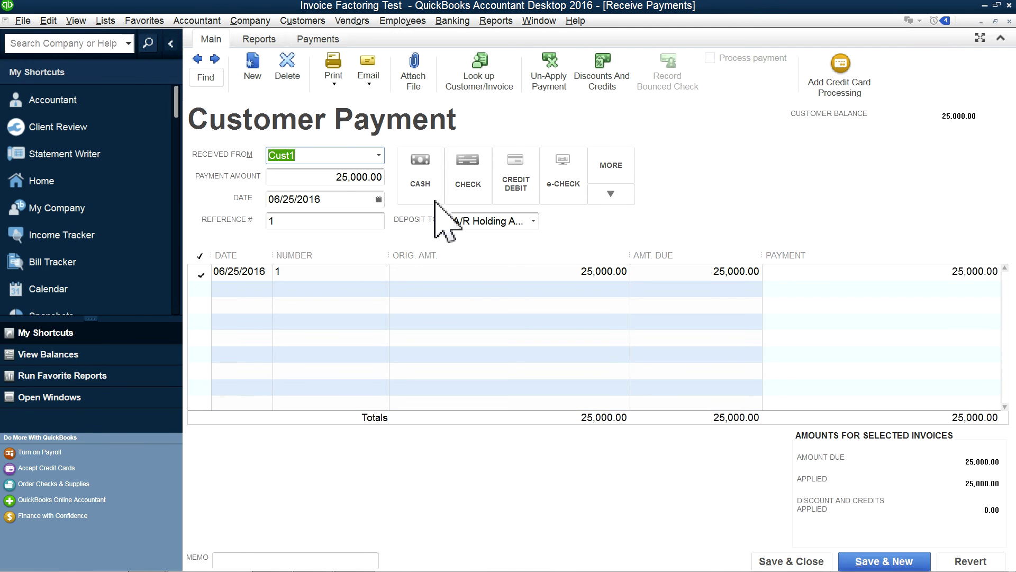
click(1009, 21)
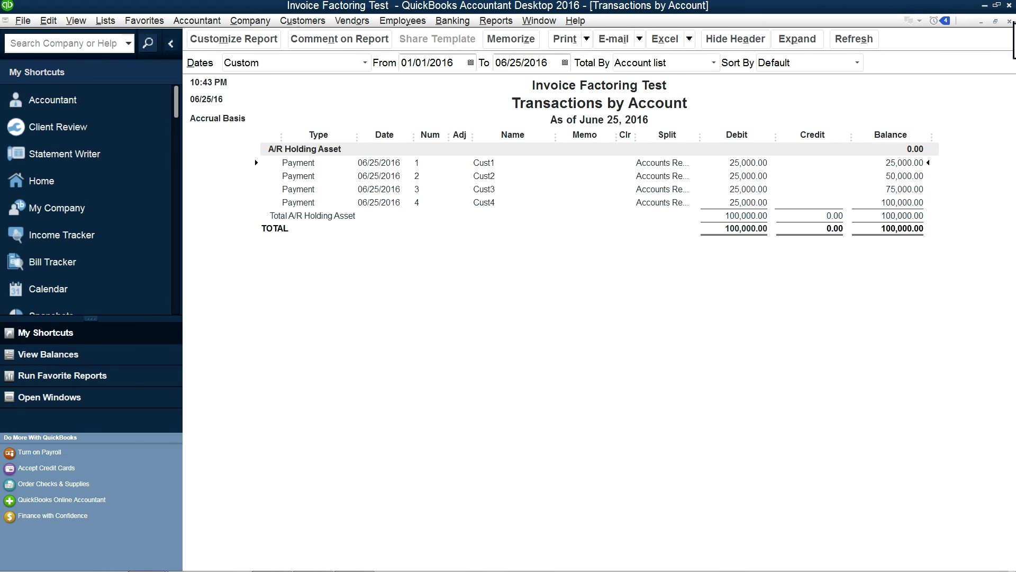
click(1010, 21)
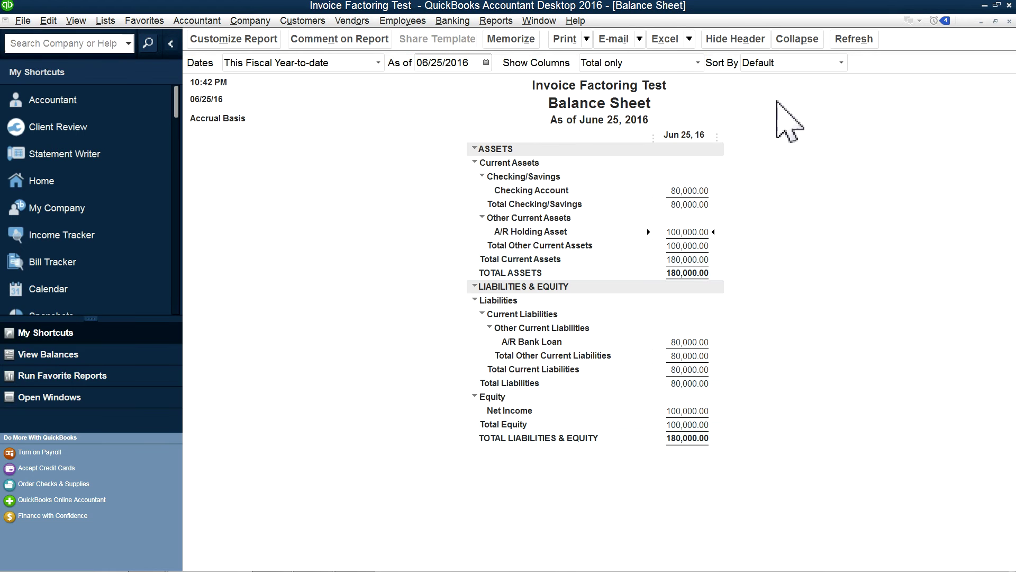
click(286, 23)
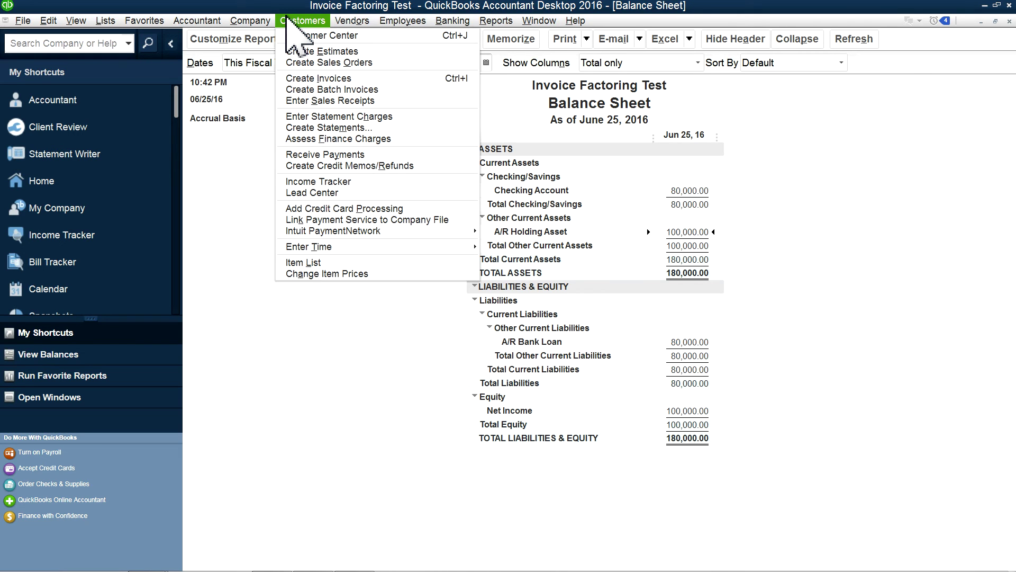
click(239, 233)
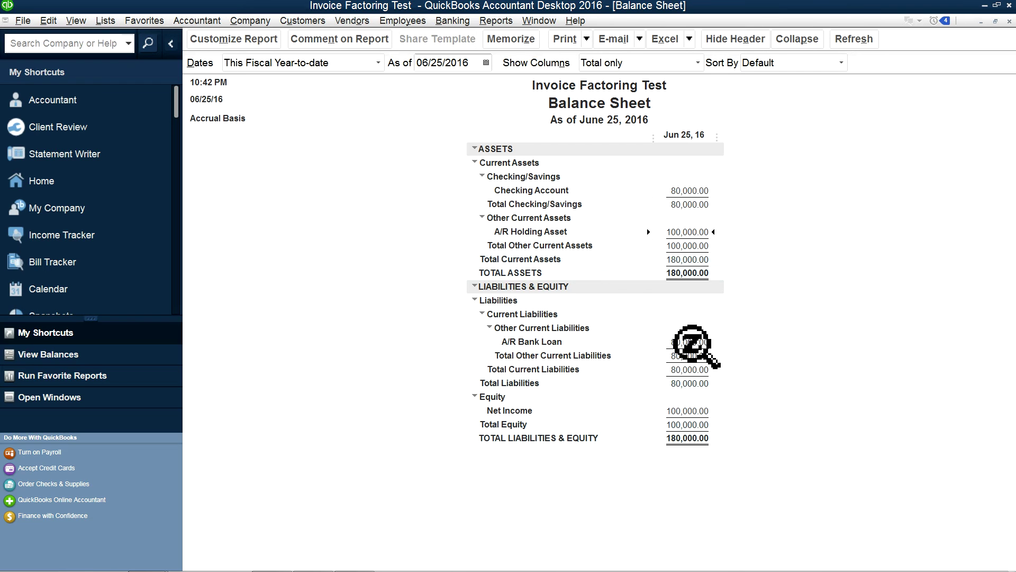
click(451, 24)
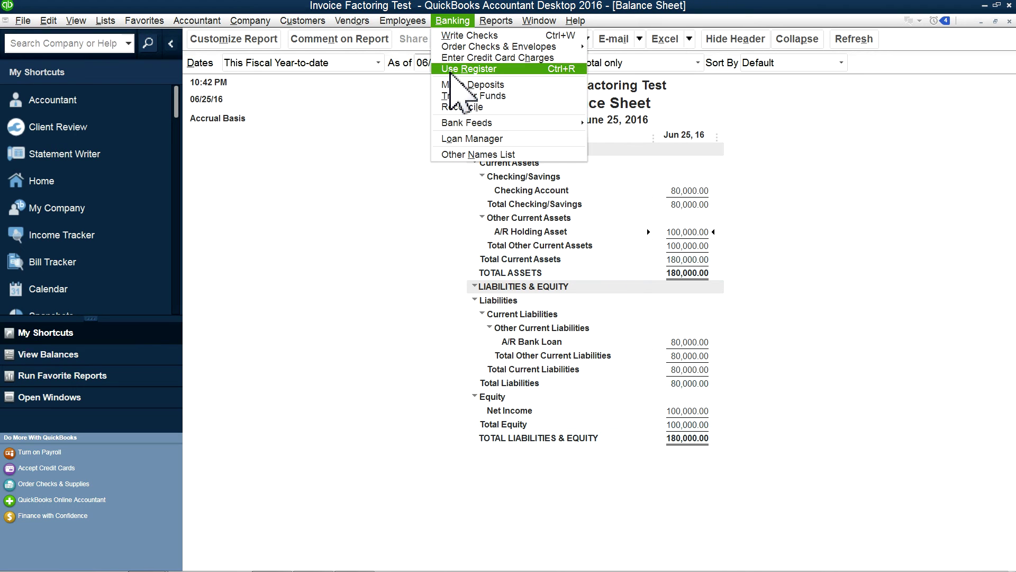
click(456, 96)
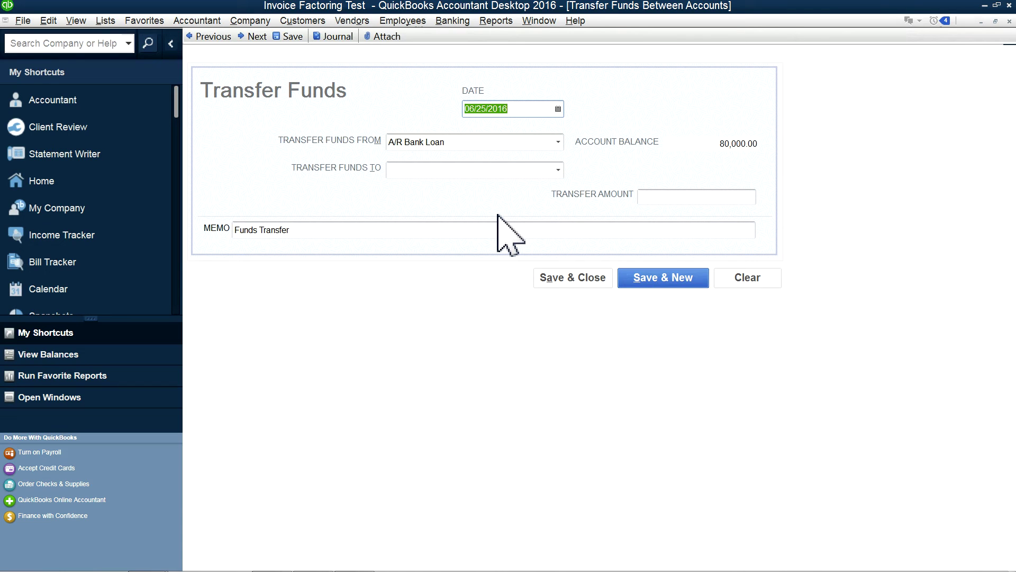
click(1008, 21)
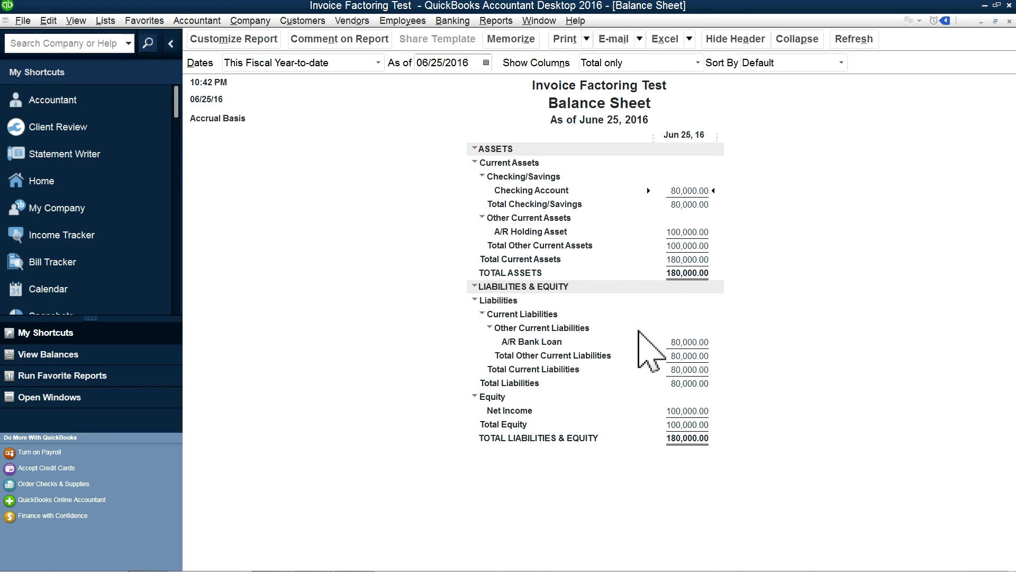
- Transfer 17,000 from A/R Bank Loan to Checking Account, and refresh the Balance Sheet with the change
click(453, 21)
mouse_move(449, 126)
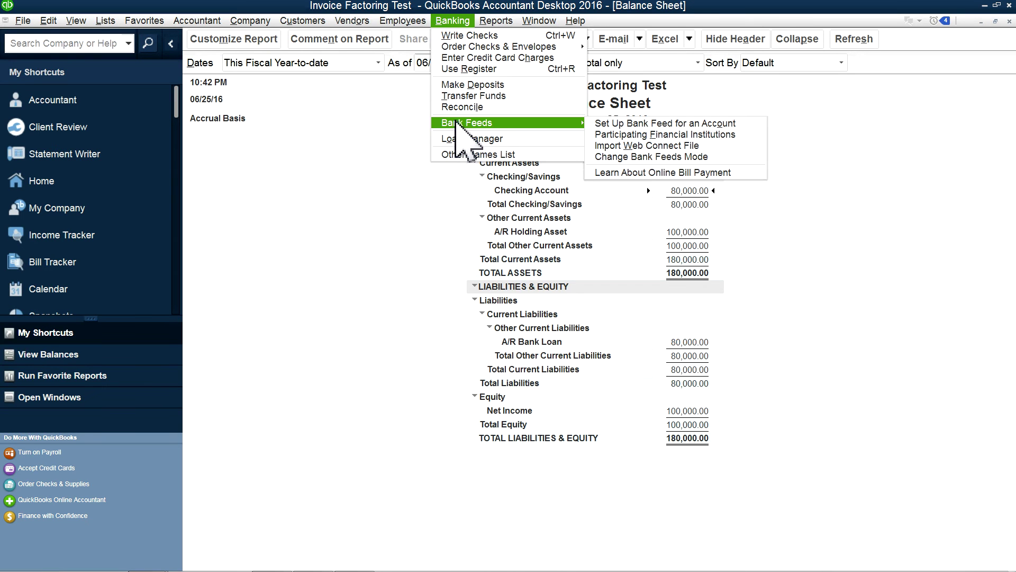
click(465, 96)
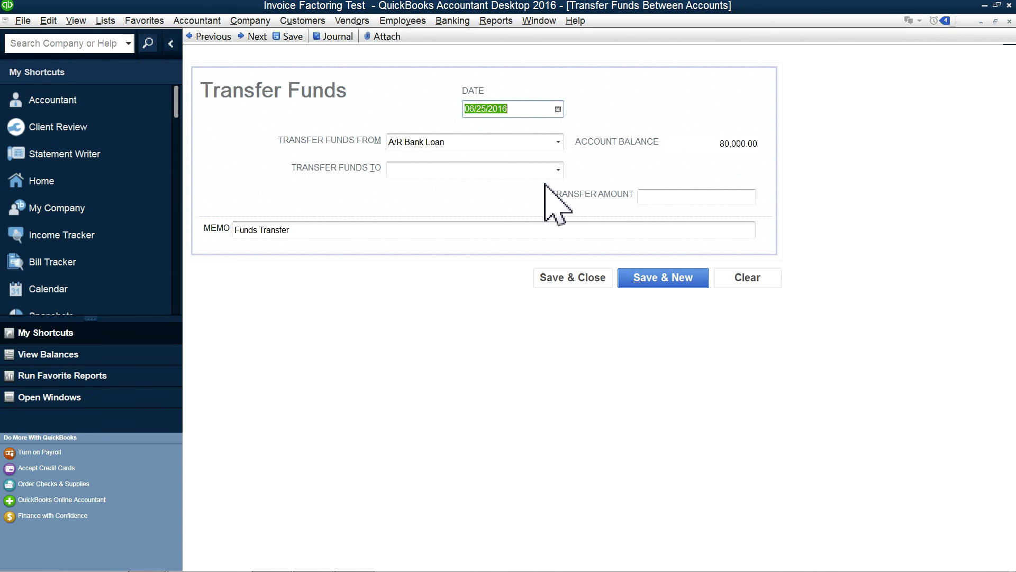
click(691, 199)
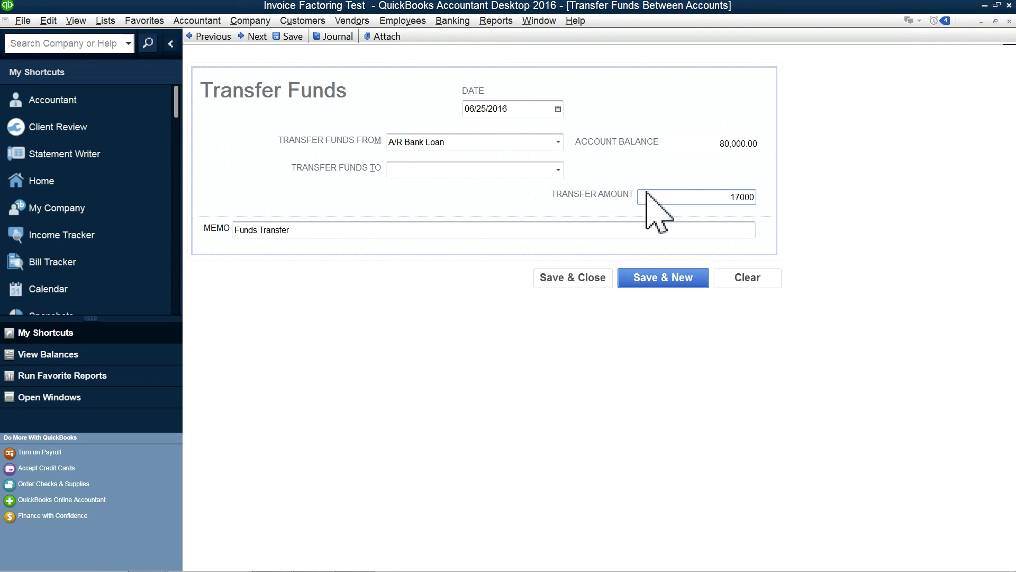
click(558, 169)
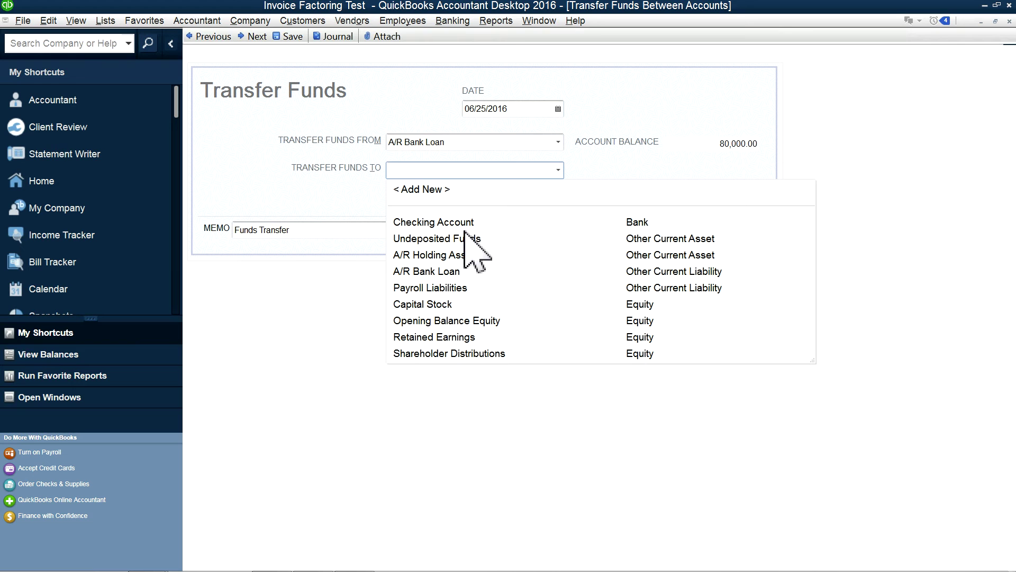
click(423, 223)
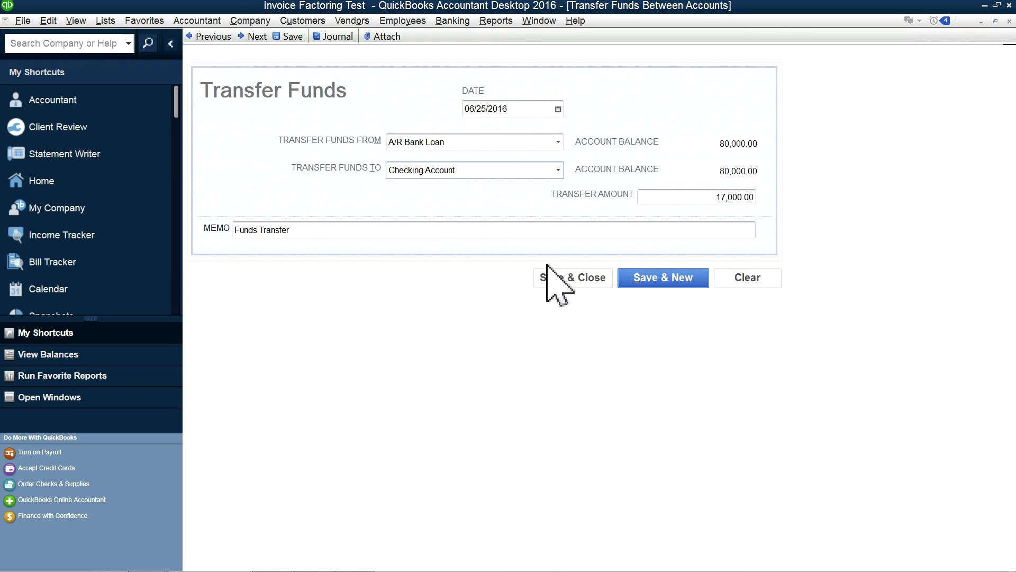
click(566, 281)
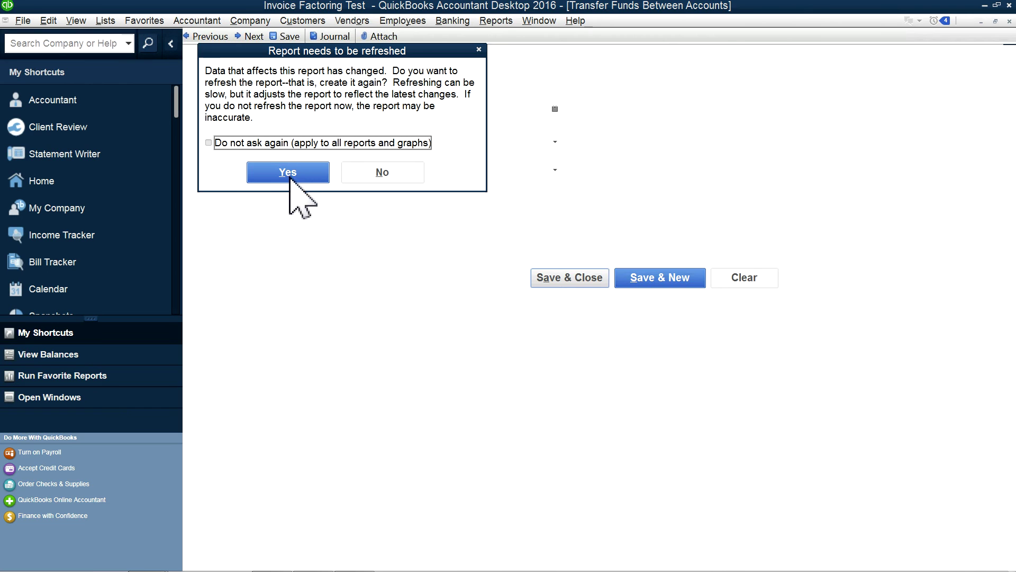
click(294, 175)
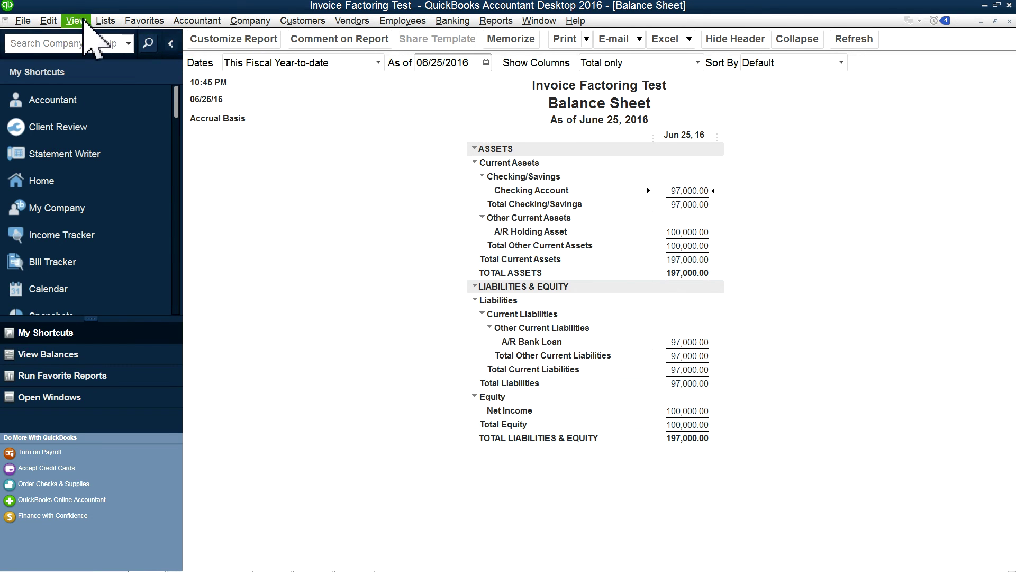
- Record a 3,000 increase in the A/R Bank Loan register against the Factoring Fees account
click(102, 23)
click(114, 36)
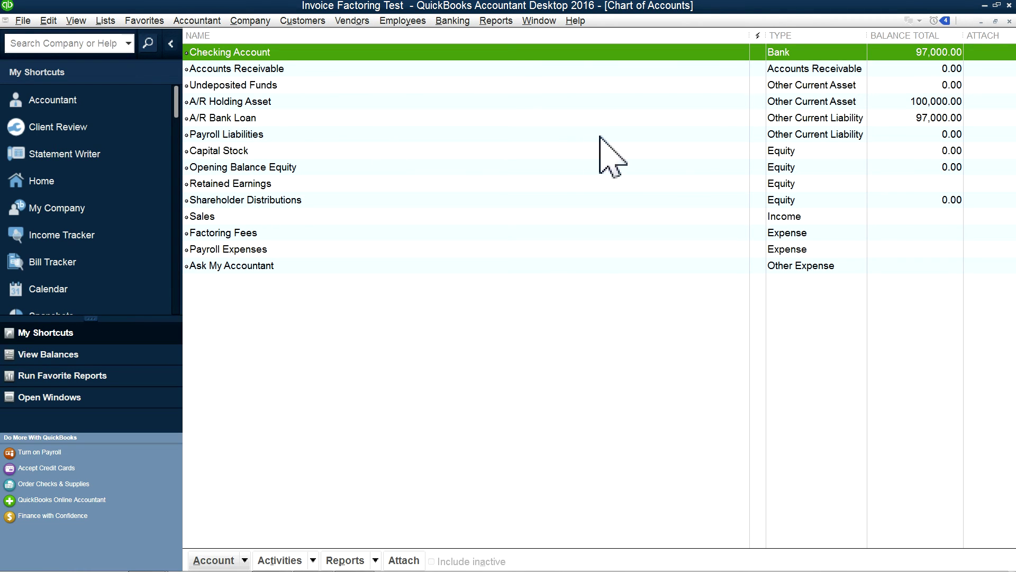
double_click(229, 118)
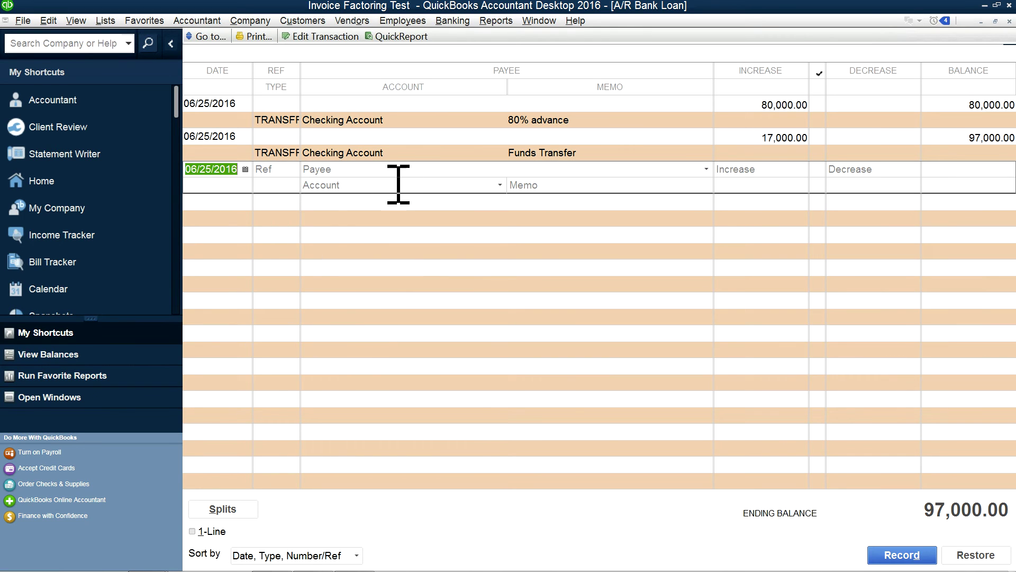
click(375, 181)
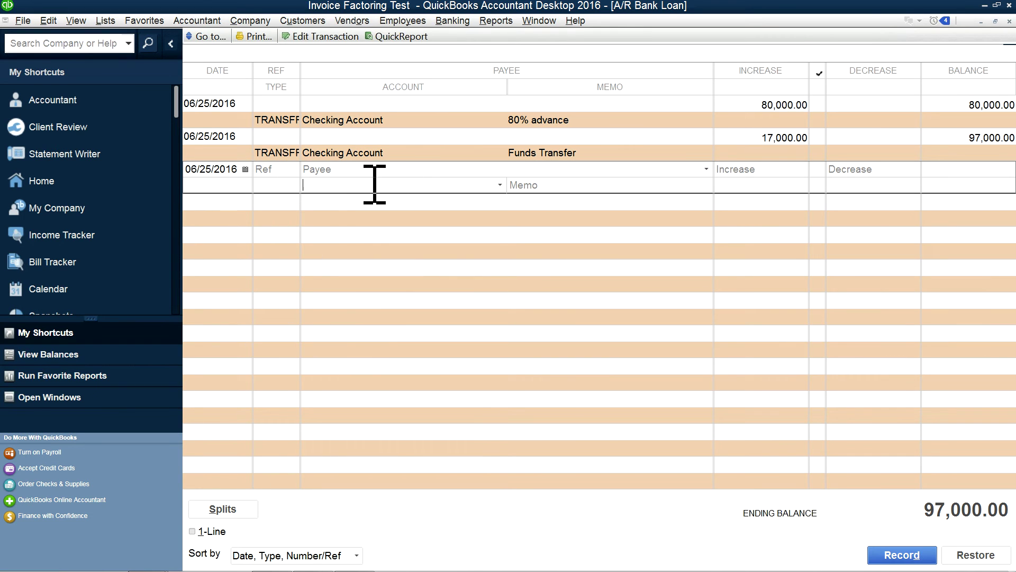
click(498, 183)
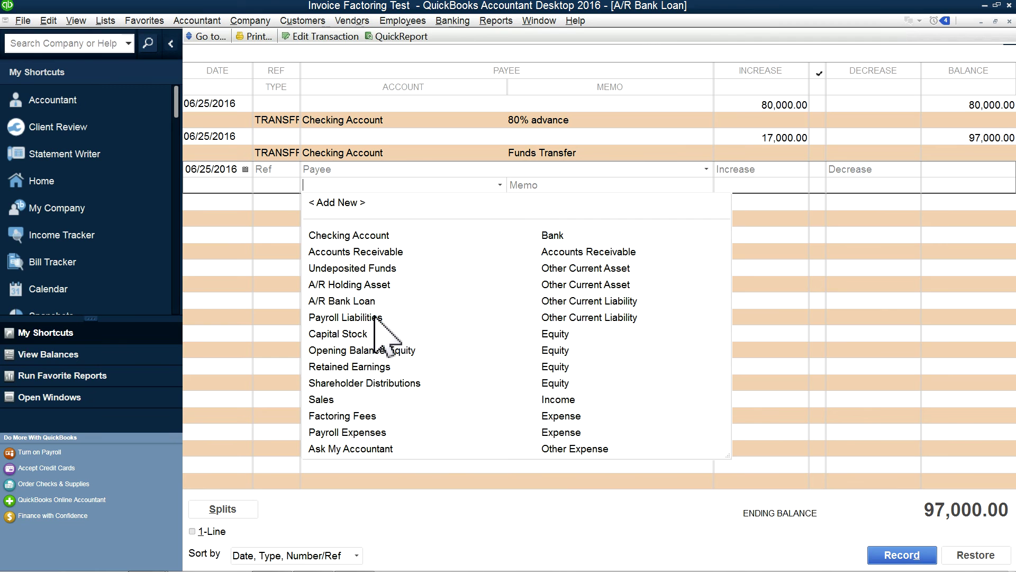
click(335, 415)
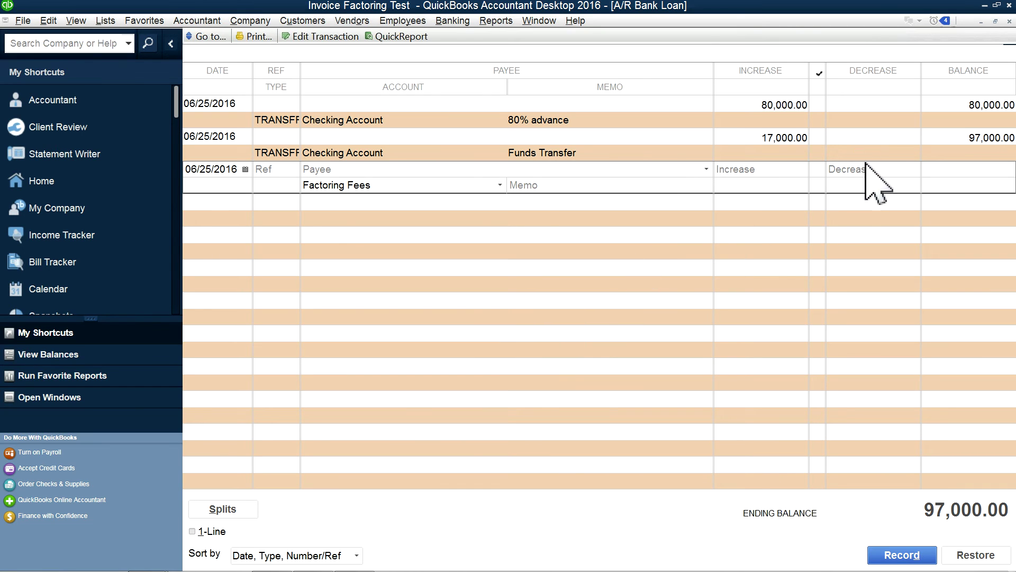
click(773, 179)
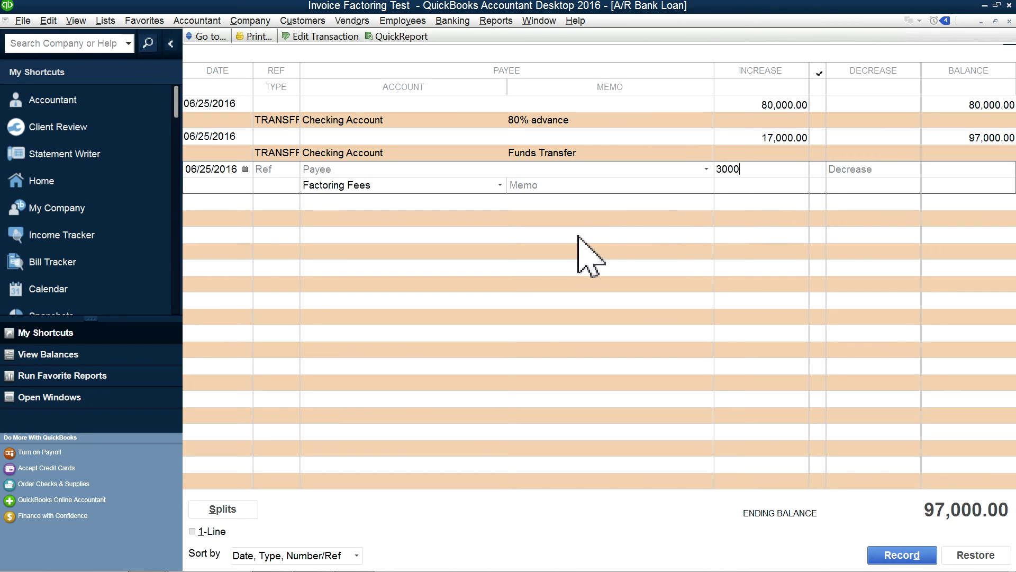
key(Tab)
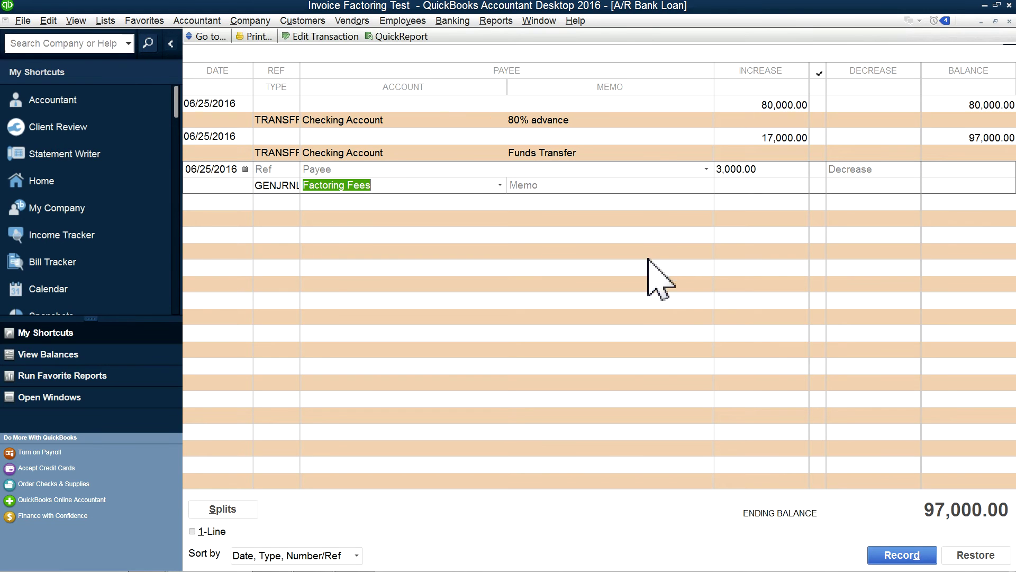
key(Tab)
click(880, 553)
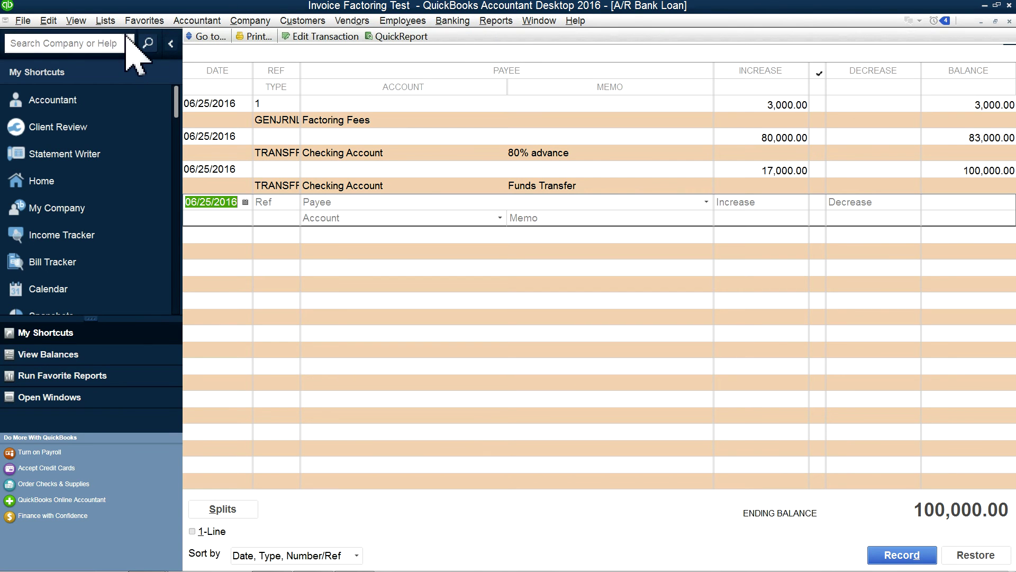
- Open the A/R Holding Asset register from the Chart of Accounts
click(105, 20)
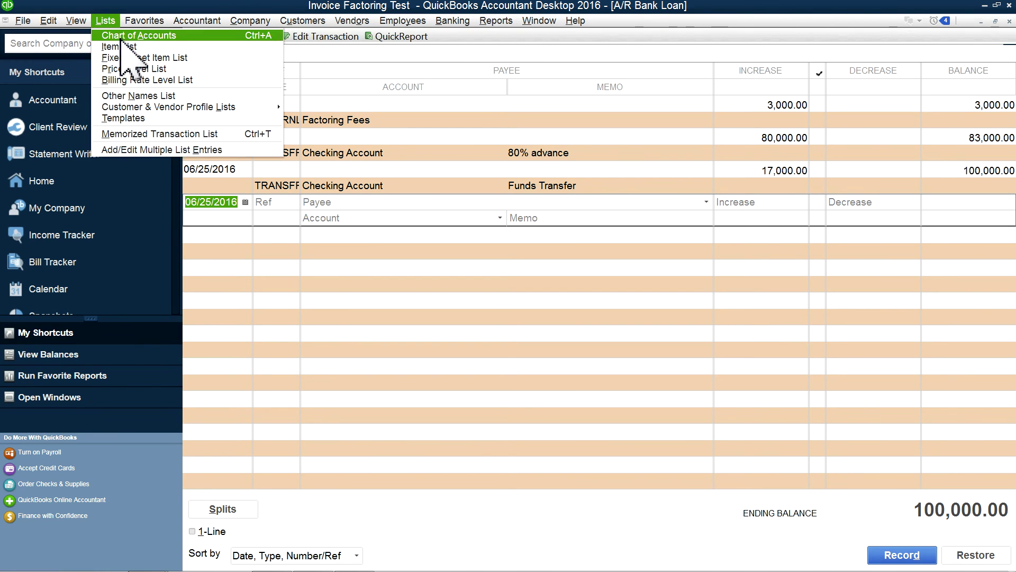
click(124, 35)
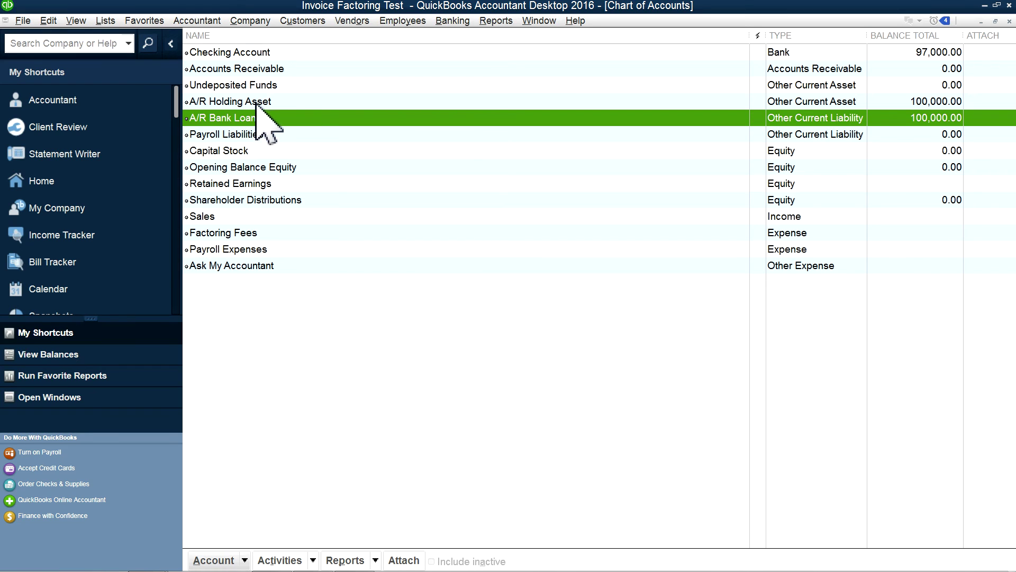
click(258, 101)
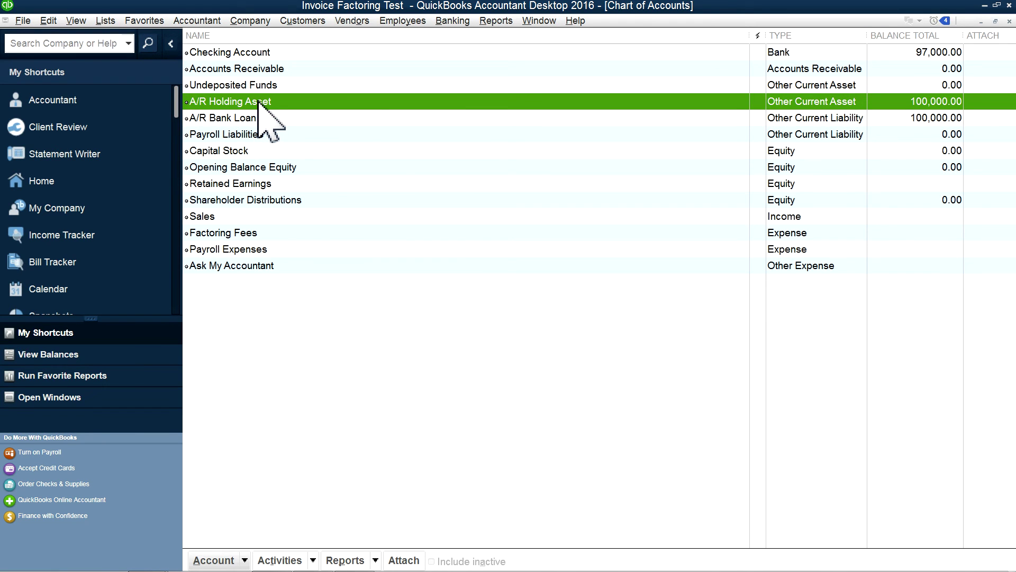
right_click(259, 103)
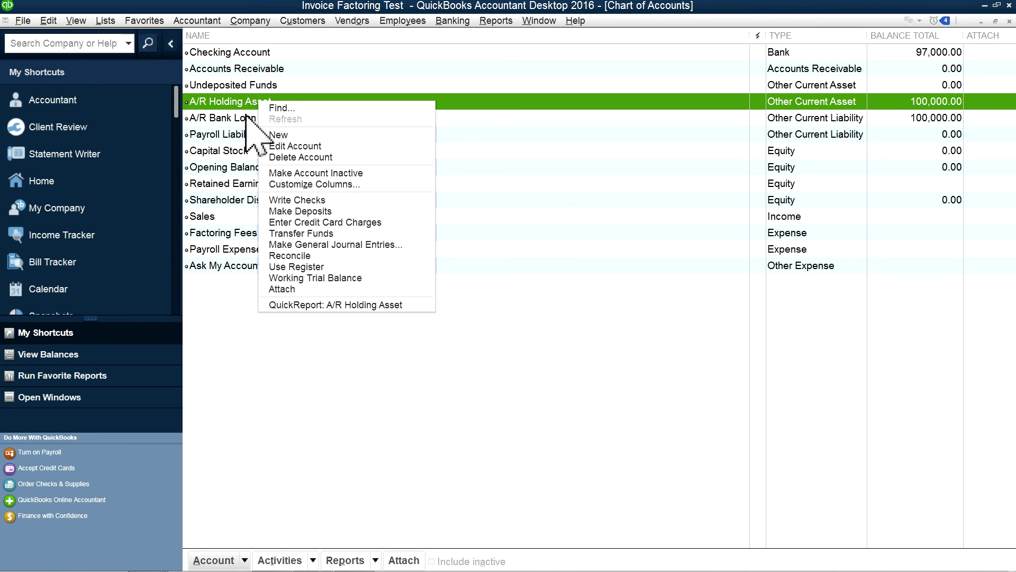
click(224, 103)
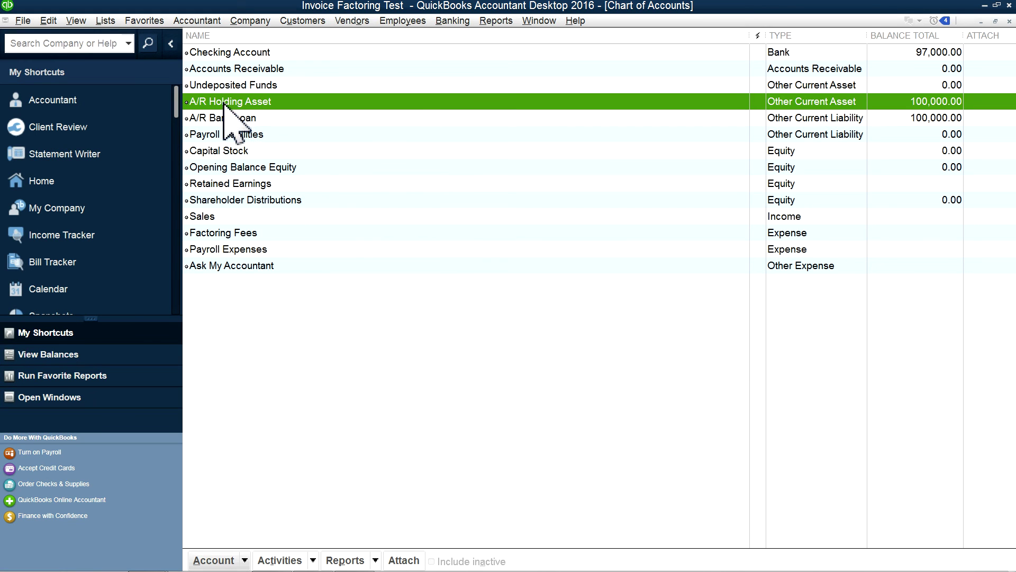
double_click(251, 106)
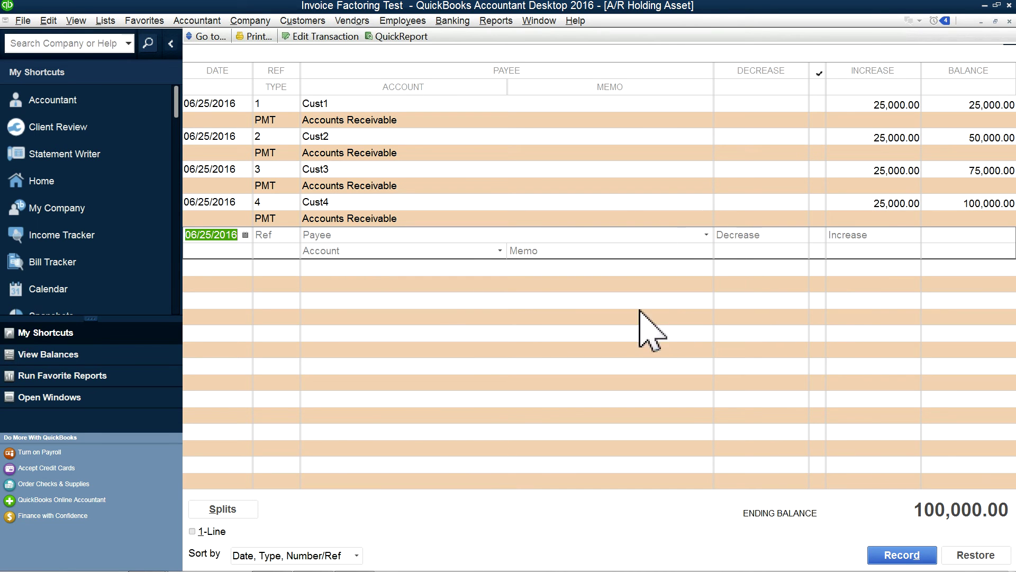
- Record a 25,000 decrease with reference number 1 in the A/R Holding Asset register against A/R Bank Loan
click(376, 250)
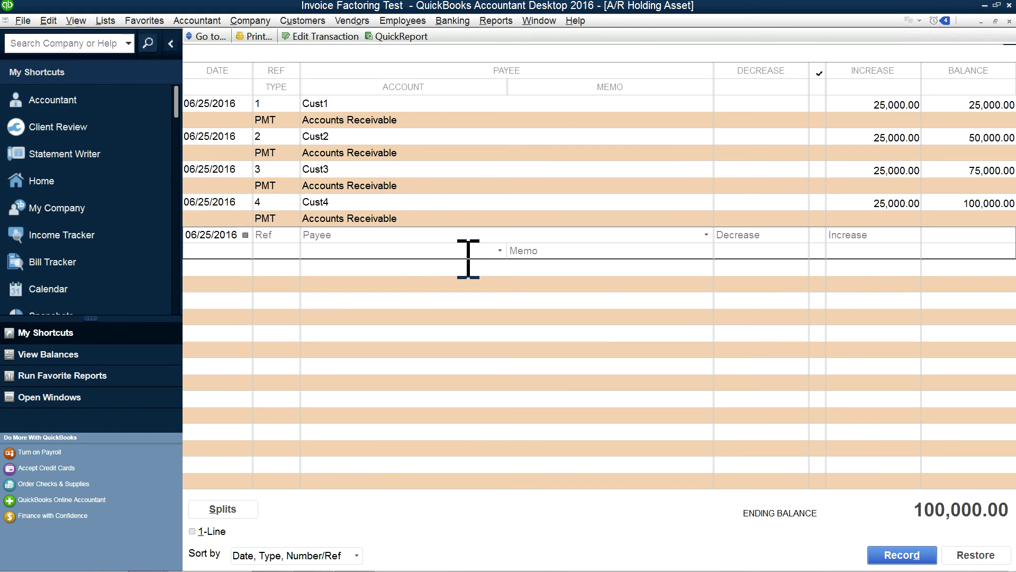
click(500, 250)
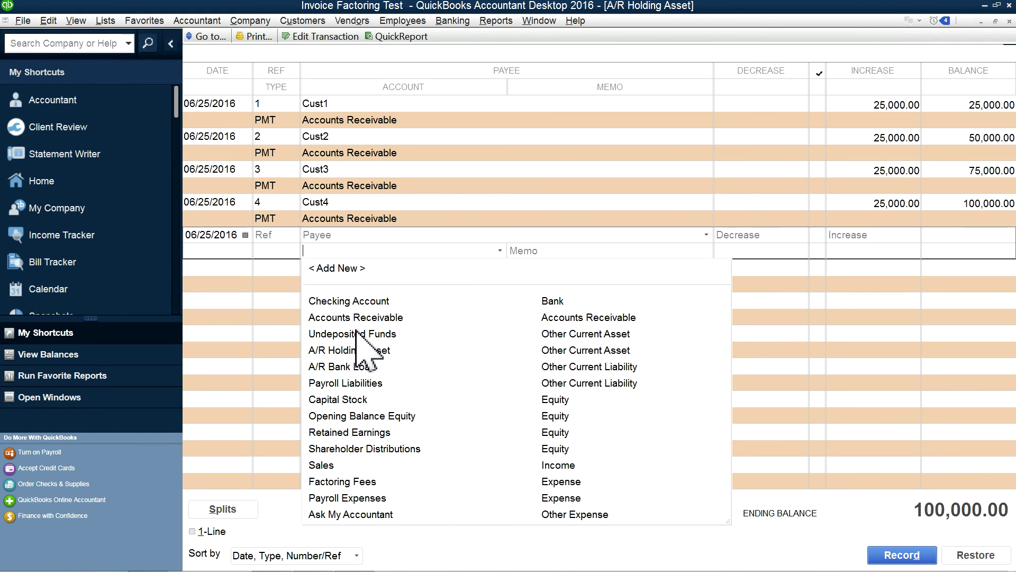
click(351, 366)
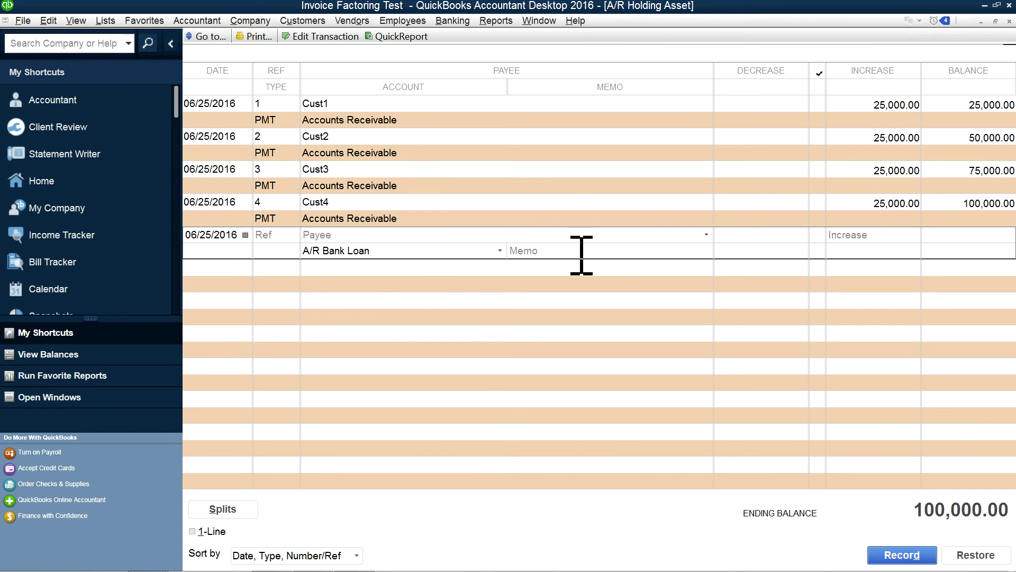
click(284, 239)
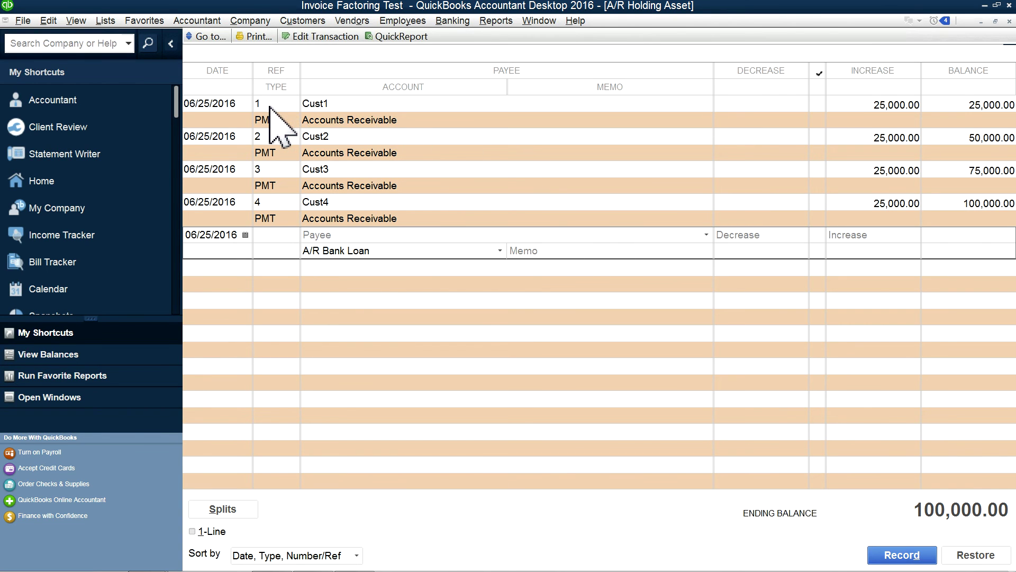
text(1)
mouse_move(873, 566)
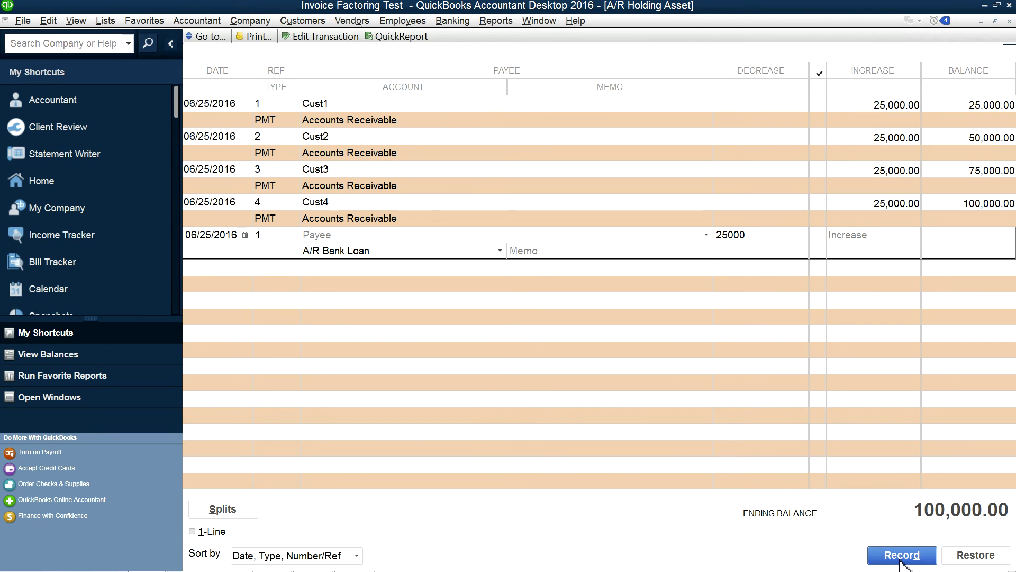
click(902, 556)
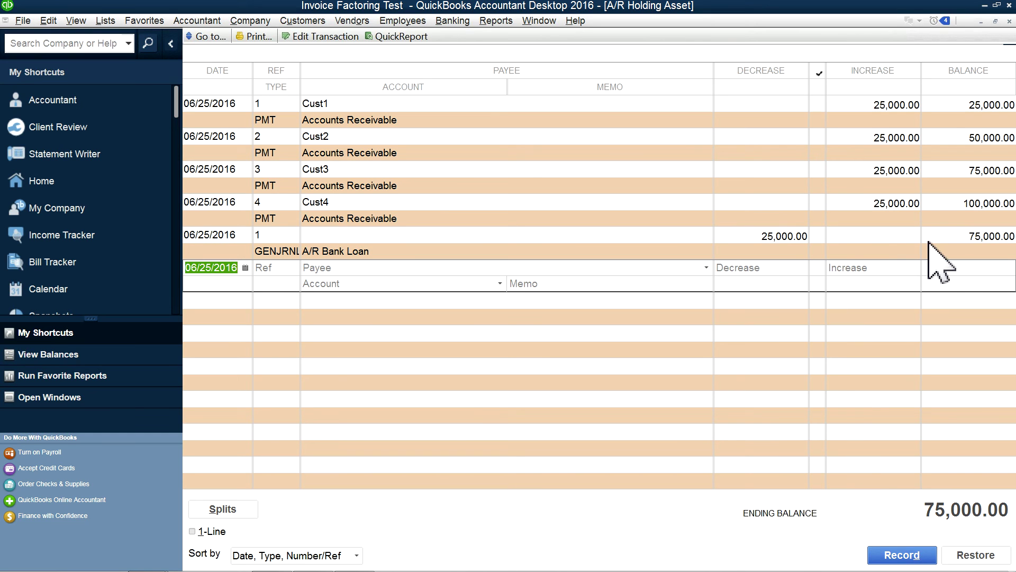
- Record a 25,000 decrease with reference number 2 in the A/R Holding Asset register against A/R Bank Loan
click(783, 270)
text(25,000.00)
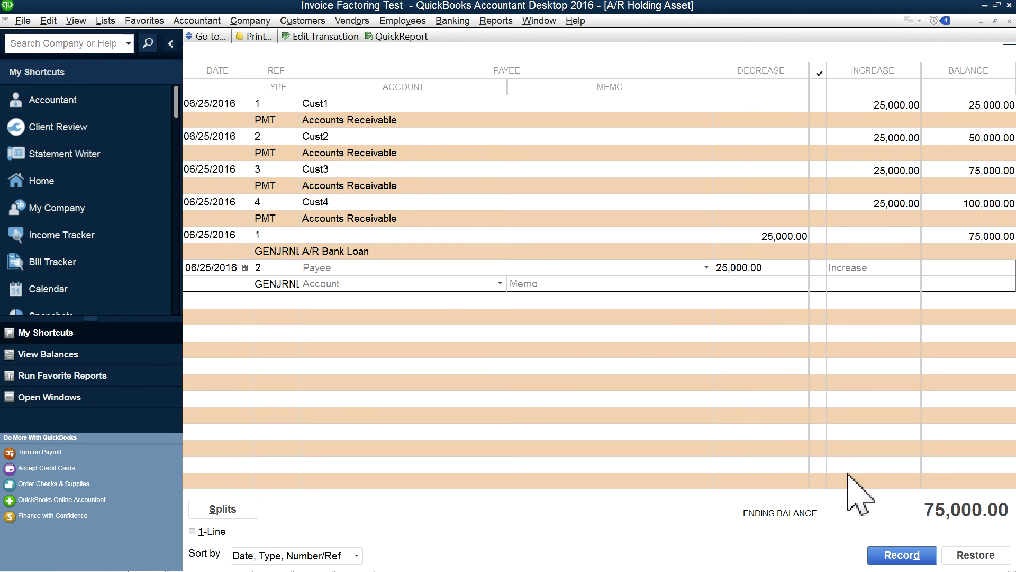
mouse_move(887, 565)
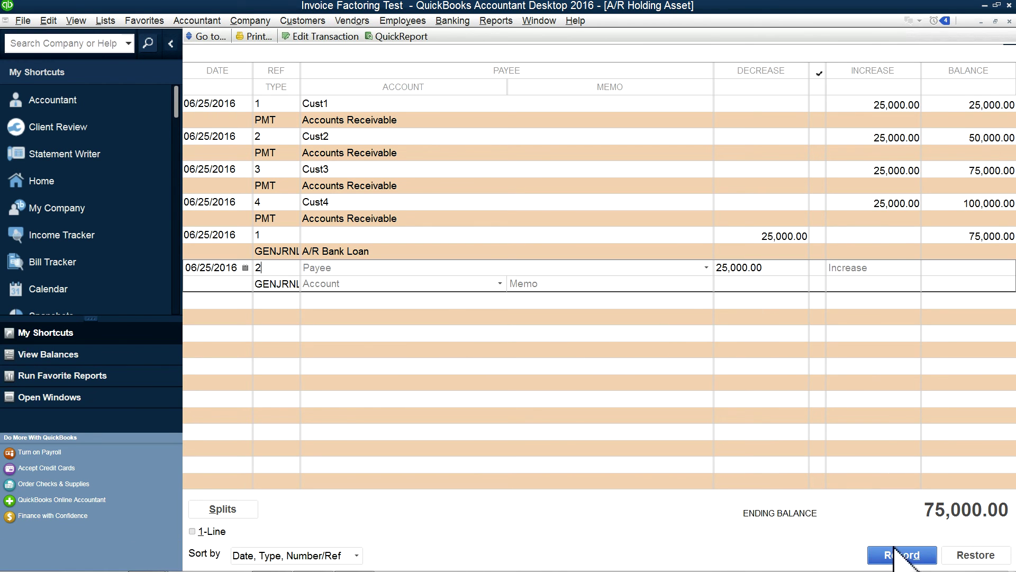
click(902, 555)
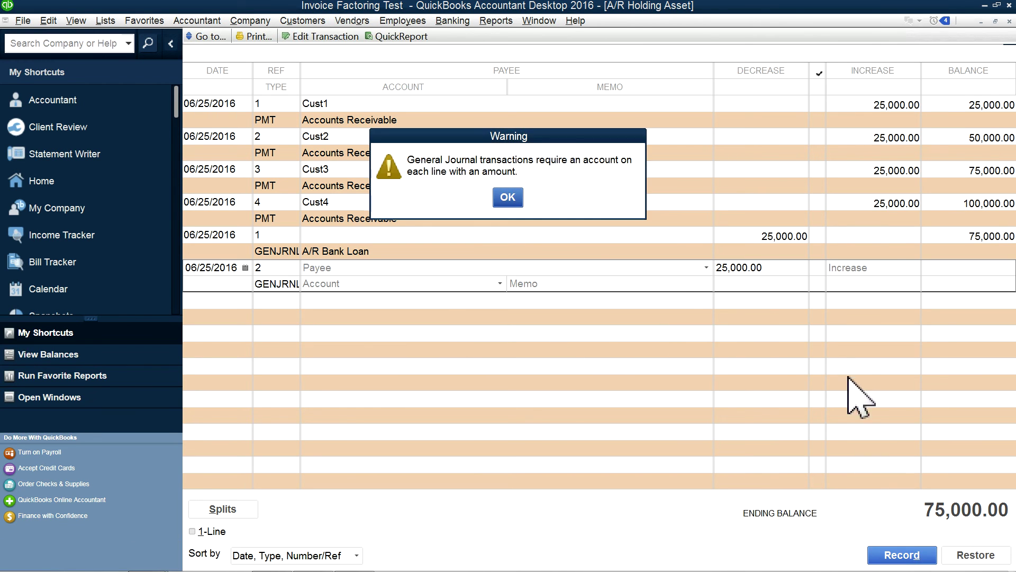
click(508, 198)
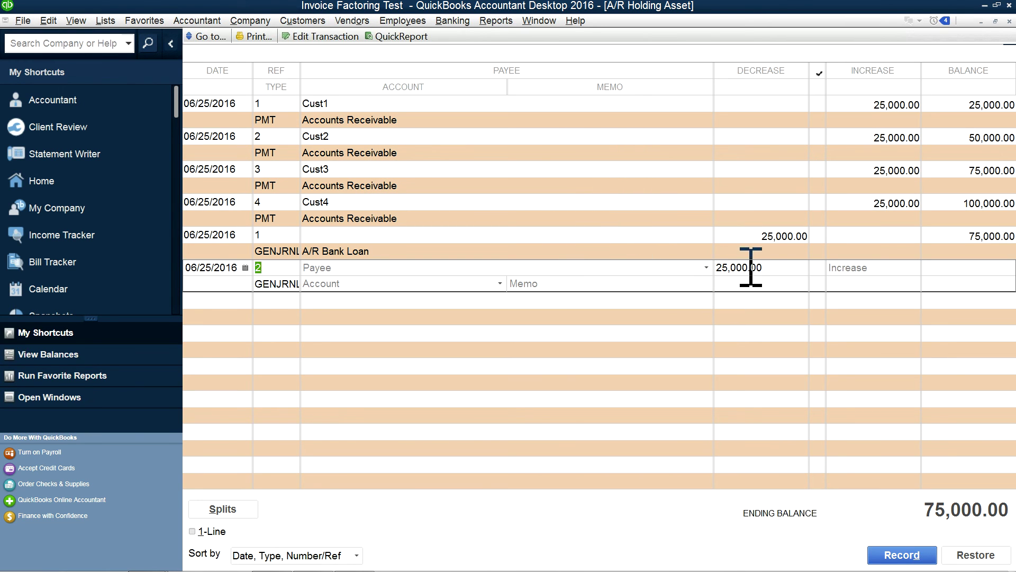
drag(780, 271, 709, 260)
click(497, 284)
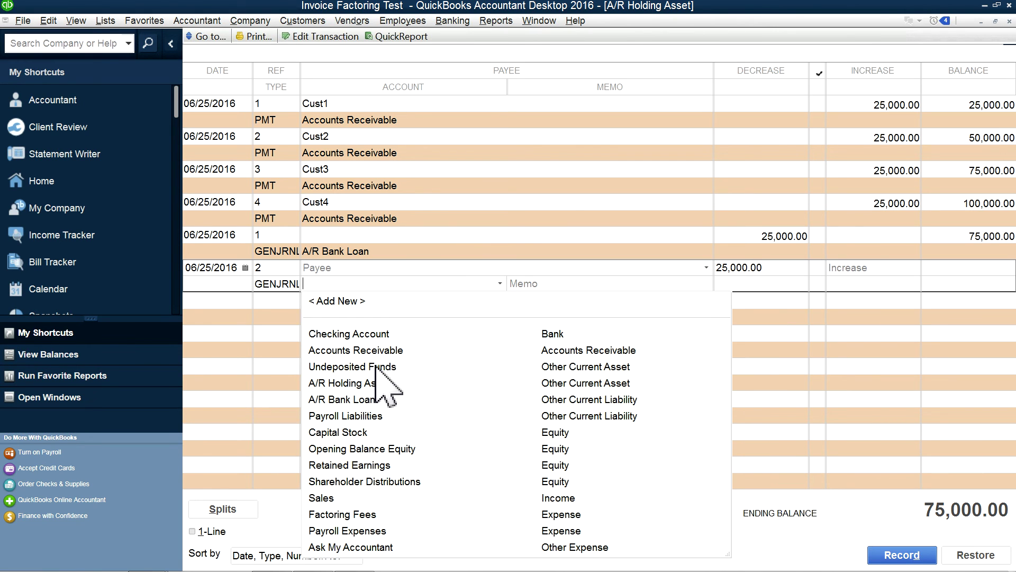
click(350, 399)
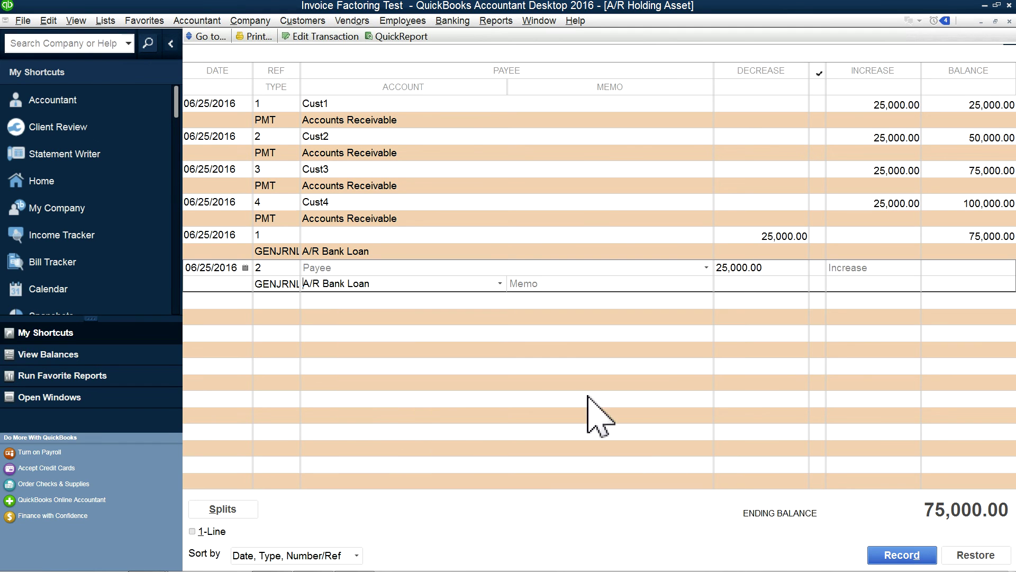
click(895, 554)
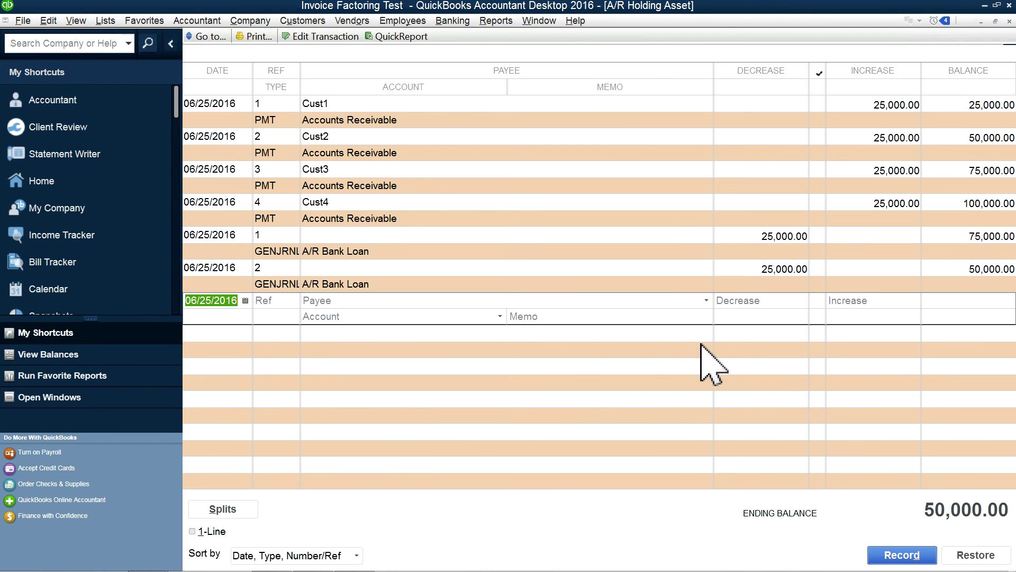
- Record a 25,000 decrease with reference number 3 in the A/R Holding Asset register against A/R Bank Loan
click(499, 316)
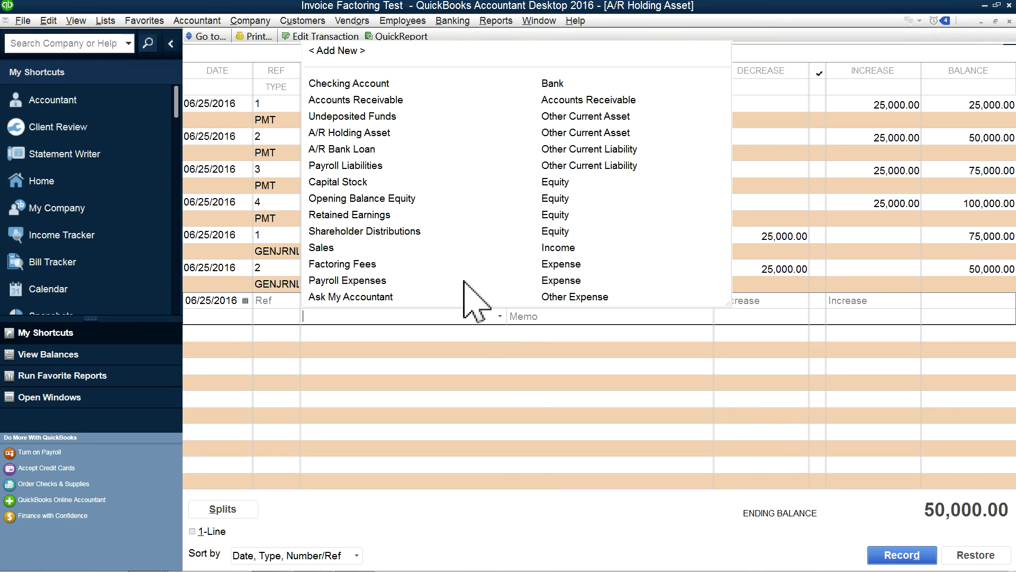
click(356, 149)
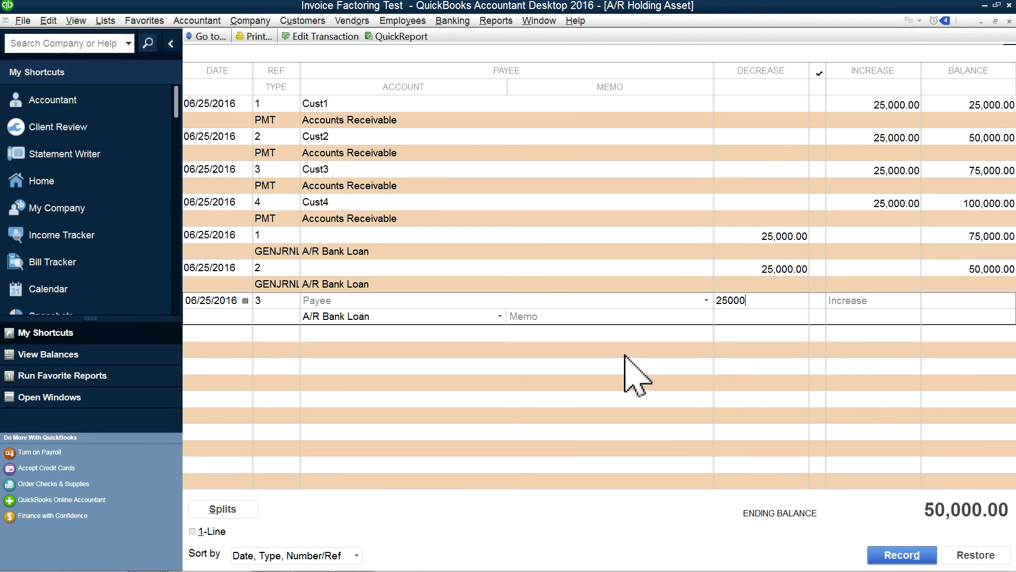
click(906, 553)
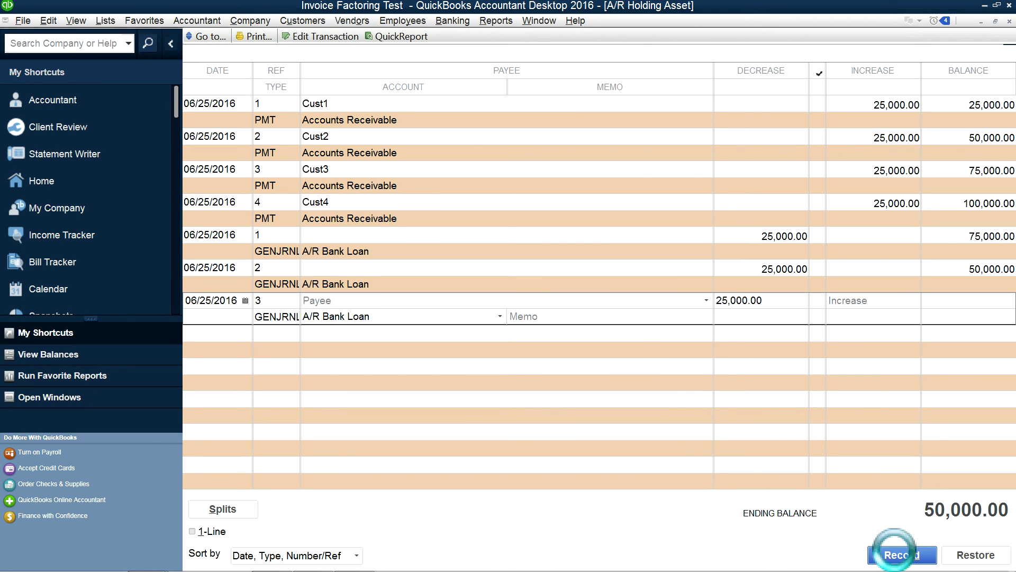
- Record a 25,000 decrease with reference number 4 in the A/R Holding Asset register against A/R Bank Loan
click(280, 335)
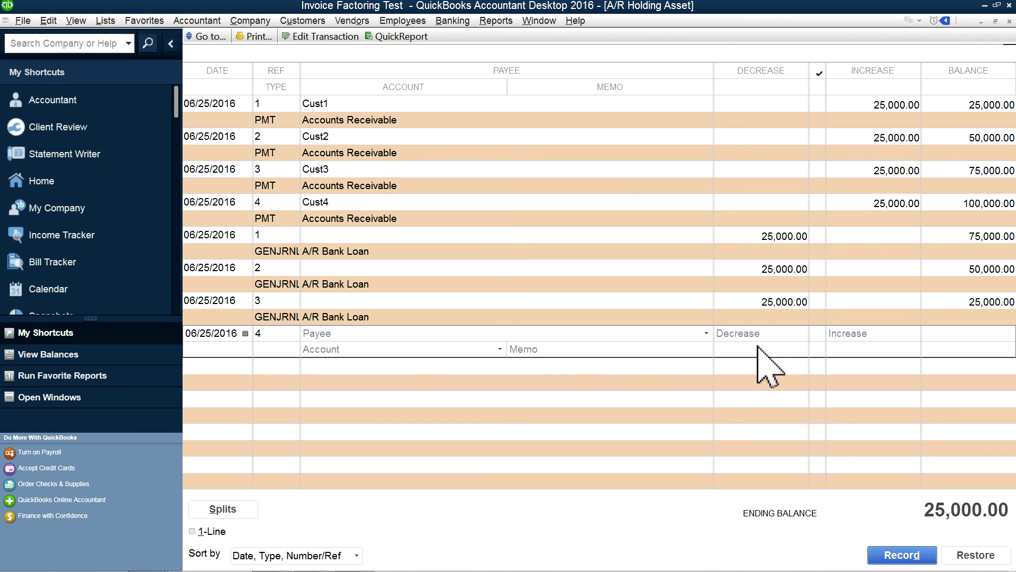
text(25000)
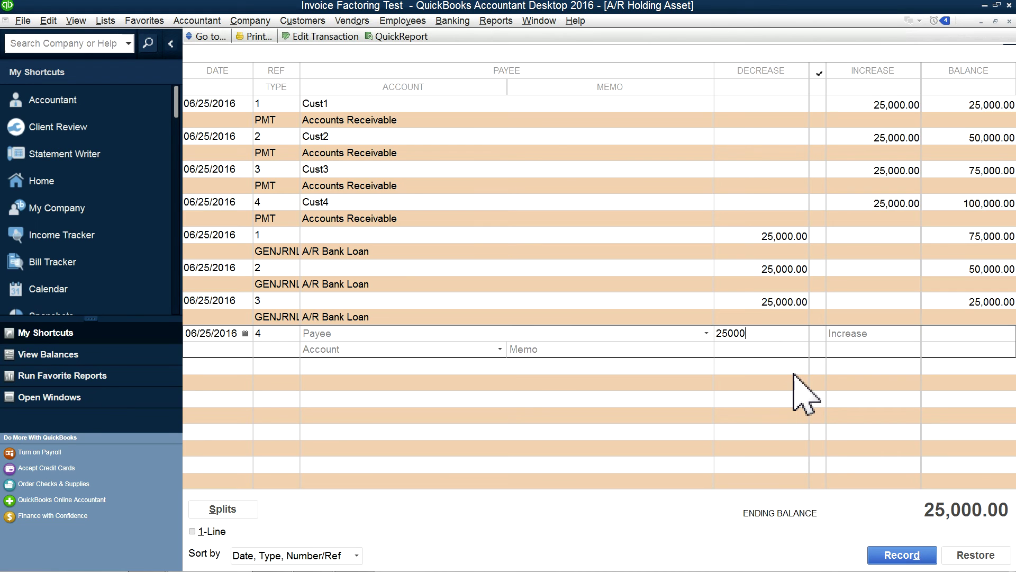
click(903, 555)
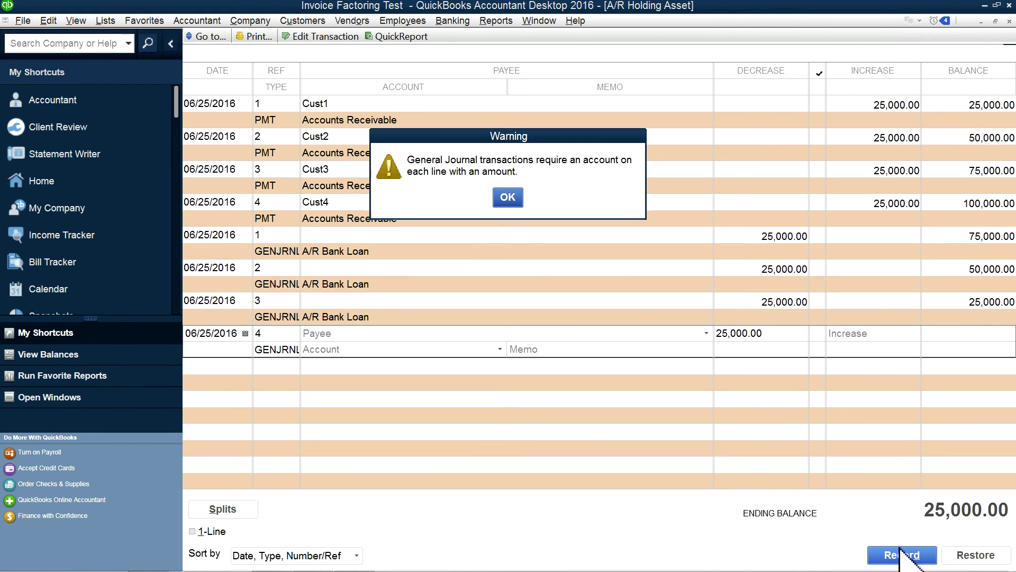
click(508, 197)
click(500, 349)
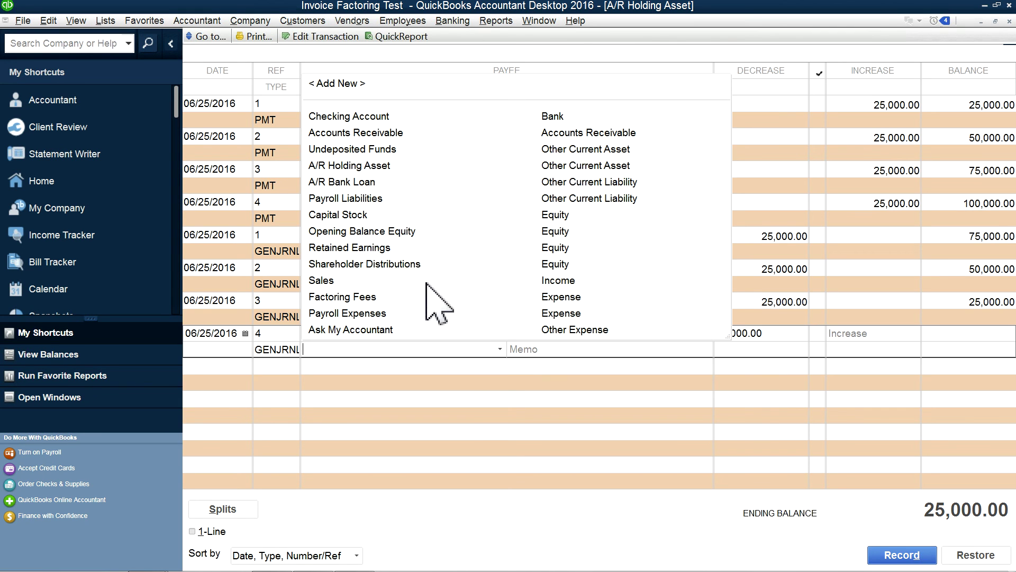
click(358, 184)
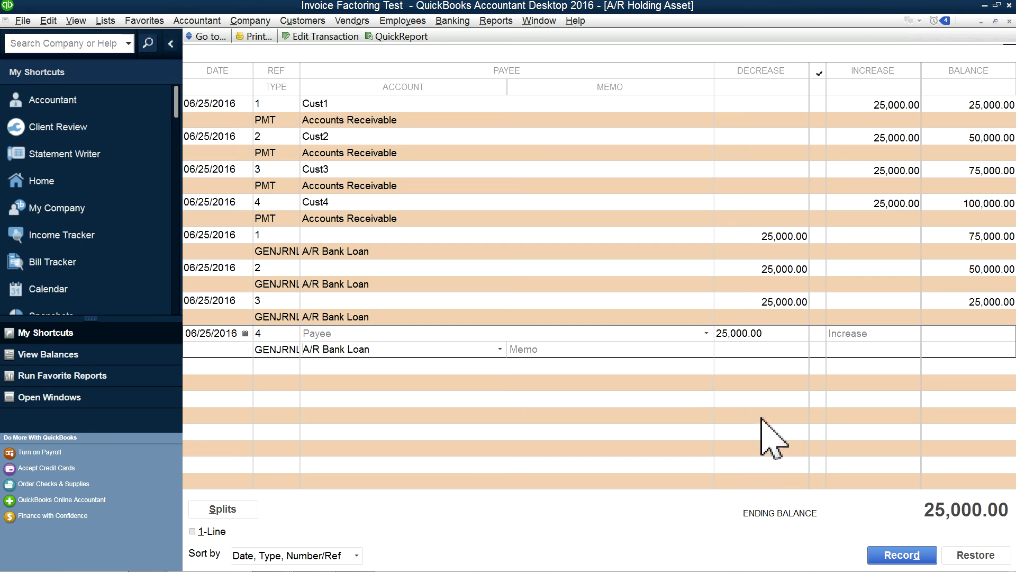
click(871, 545)
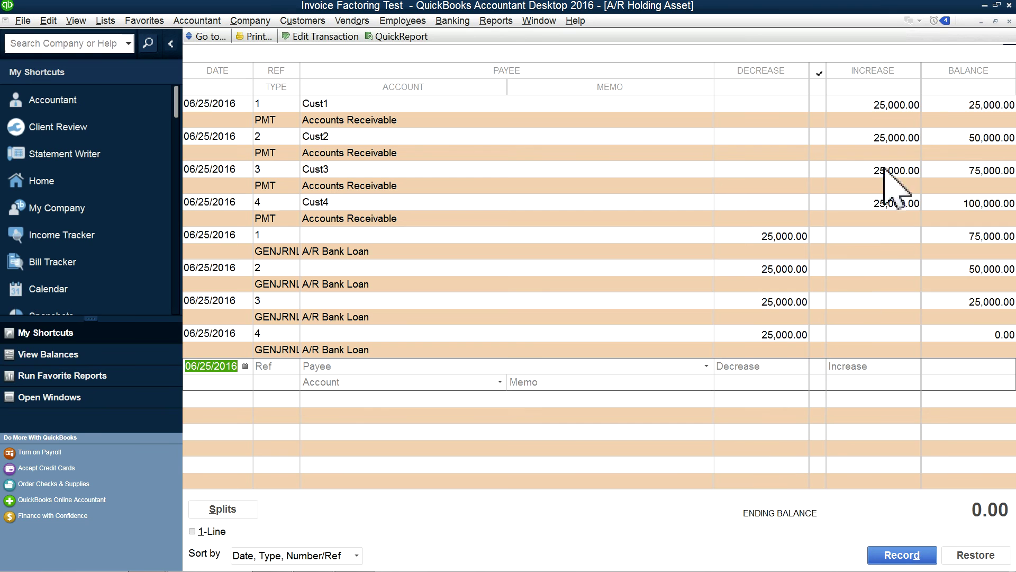
- Close the A/R Holding Asset register and refresh the Balance Sheet to review the cleared balances
click(1009, 21)
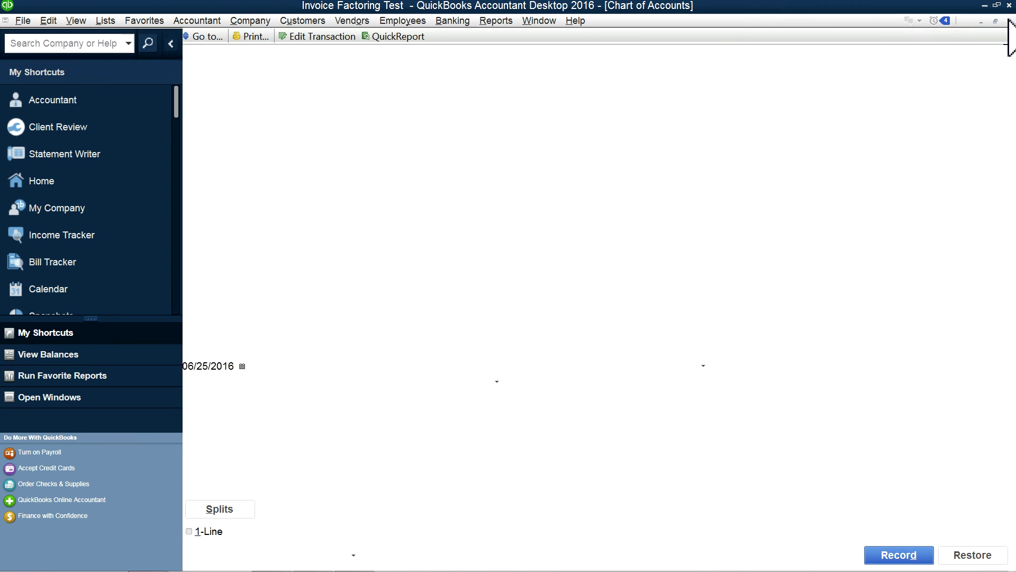
click(538, 21)
click(533, 126)
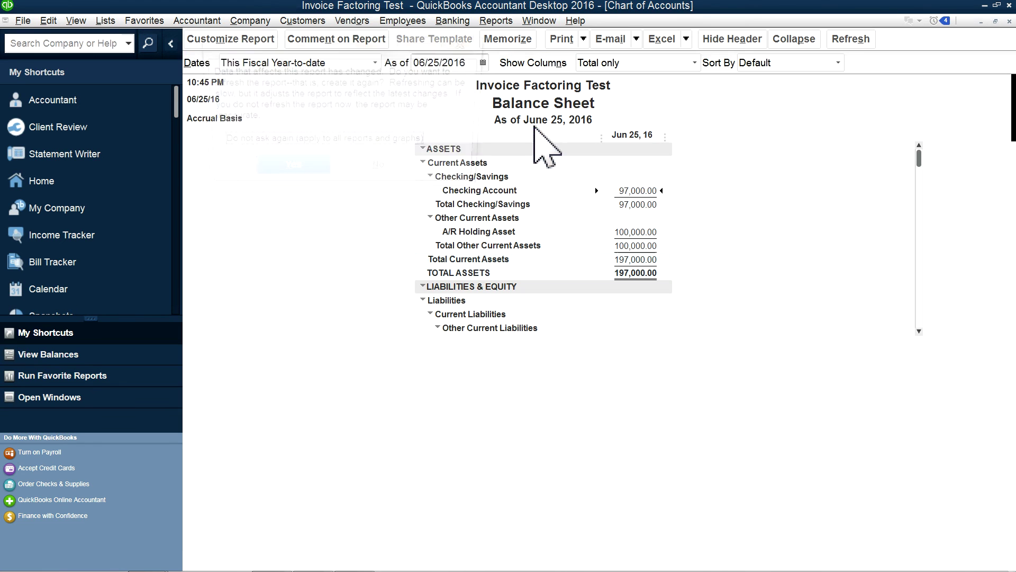
click(268, 168)
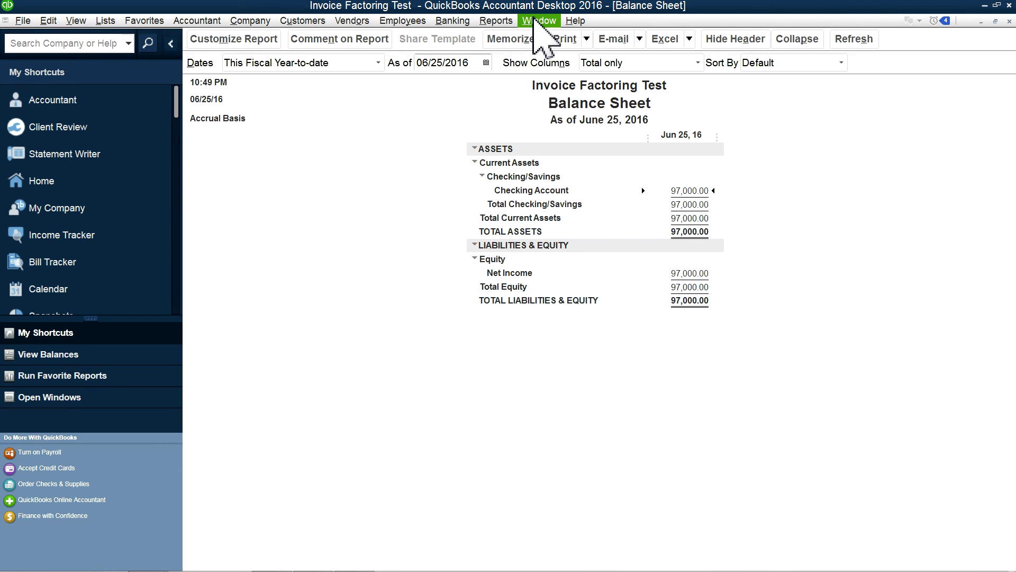
- Review the standard Profit & Loss report for income and factoring fees, and return to the Balance Sheet
click(507, 21)
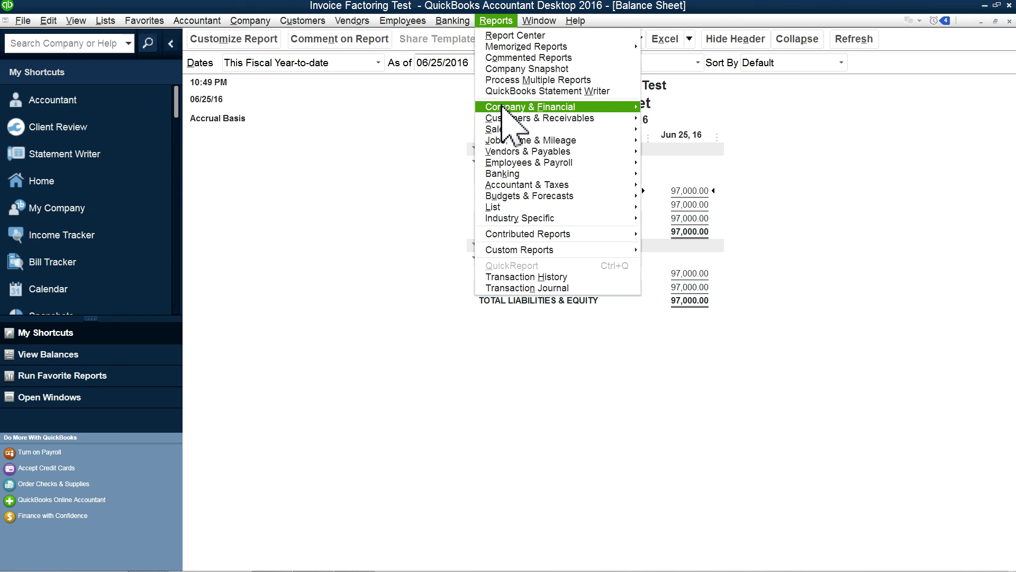
mouse_move(625, 118)
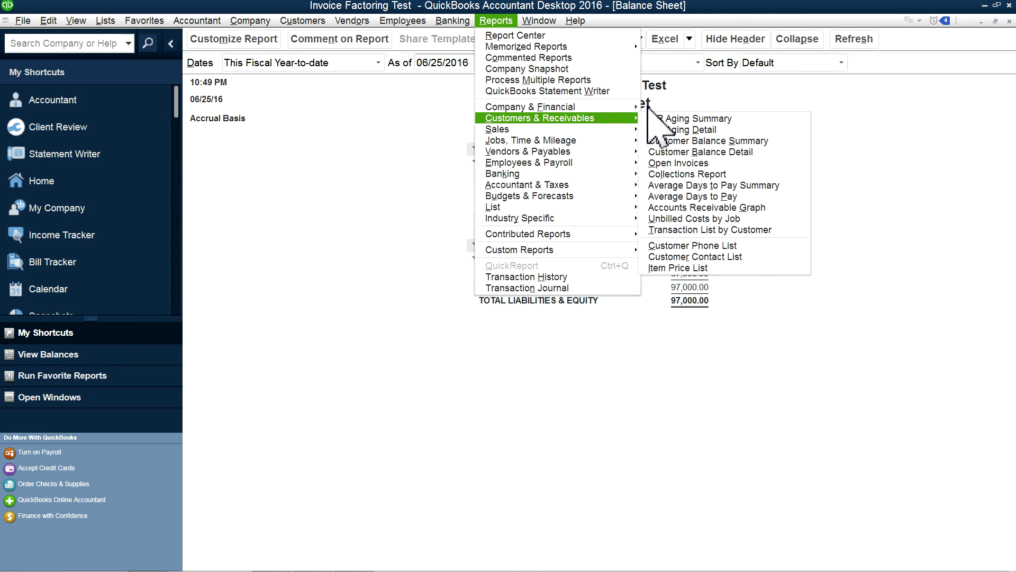
mouse_move(529, 109)
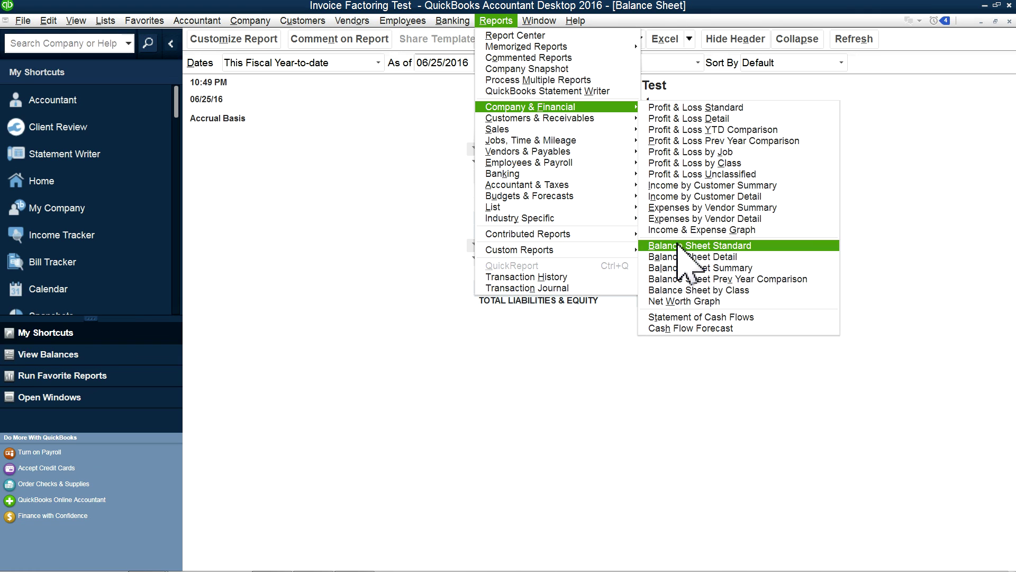
click(665, 108)
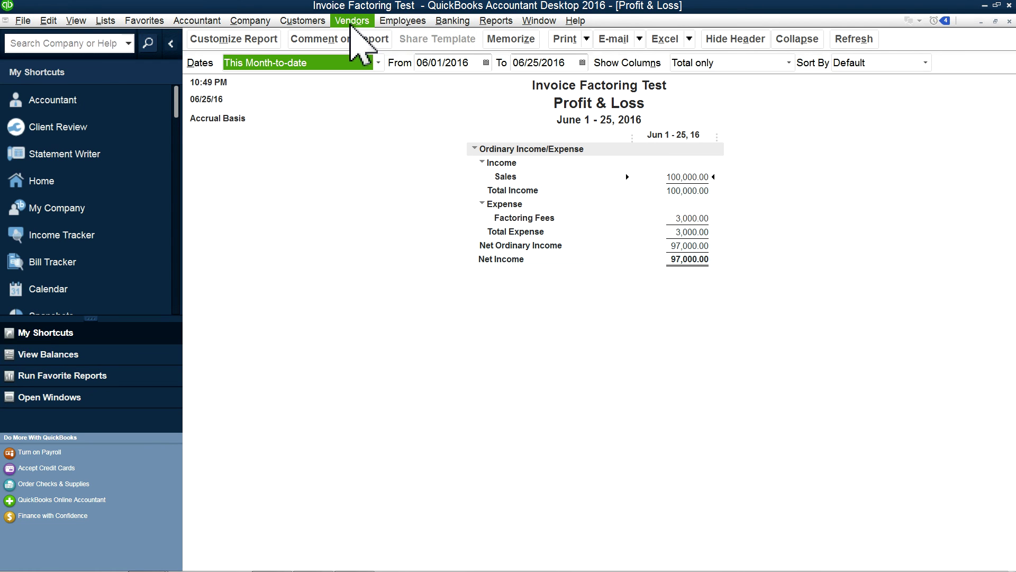
click(539, 21)
click(546, 113)
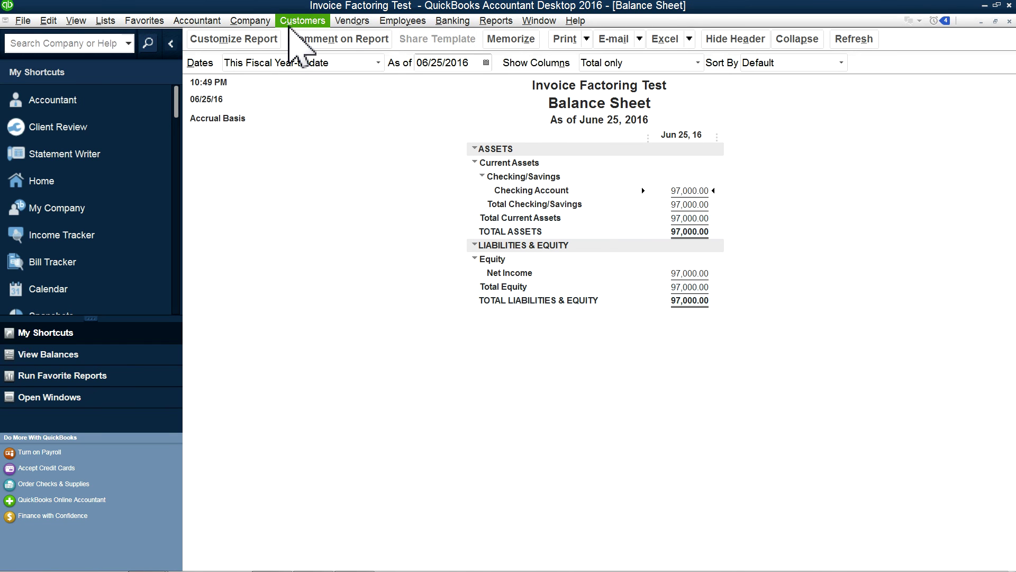
- Start reconciling A/R Holding Asset from the Chart of Accounts with statement date 06/30/2016 and an ending balance of 0
click(106, 21)
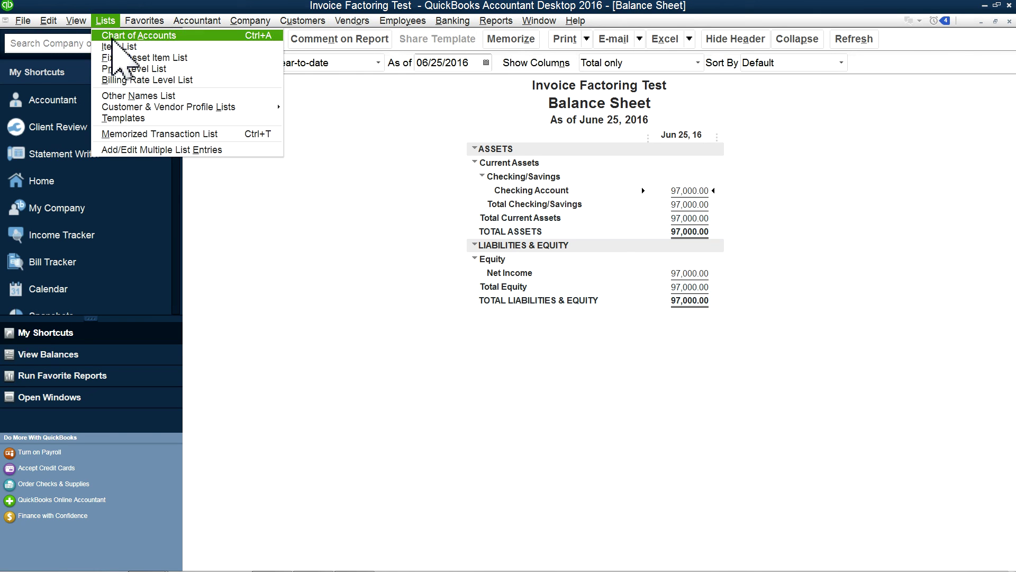
click(113, 36)
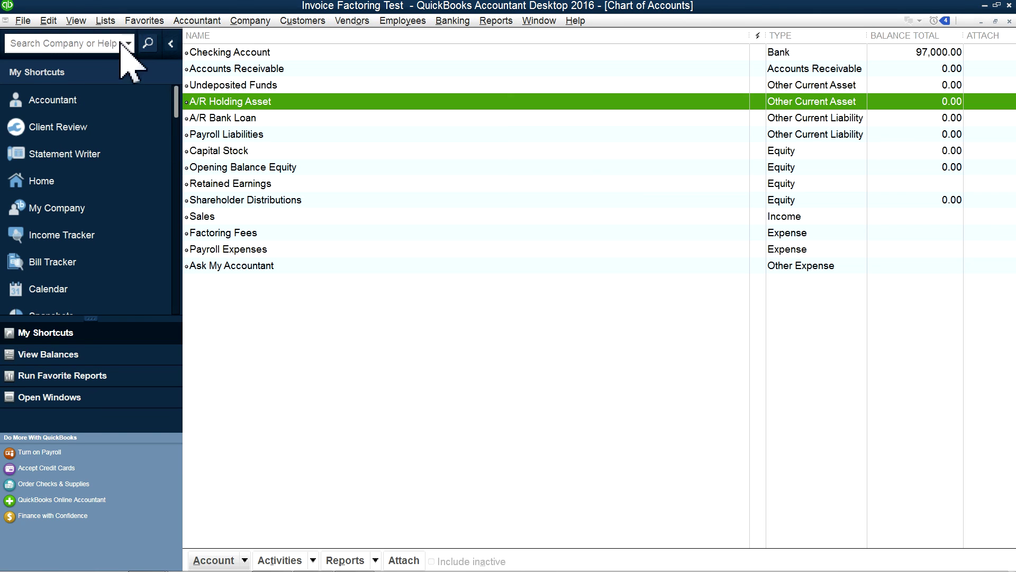
right_click(259, 104)
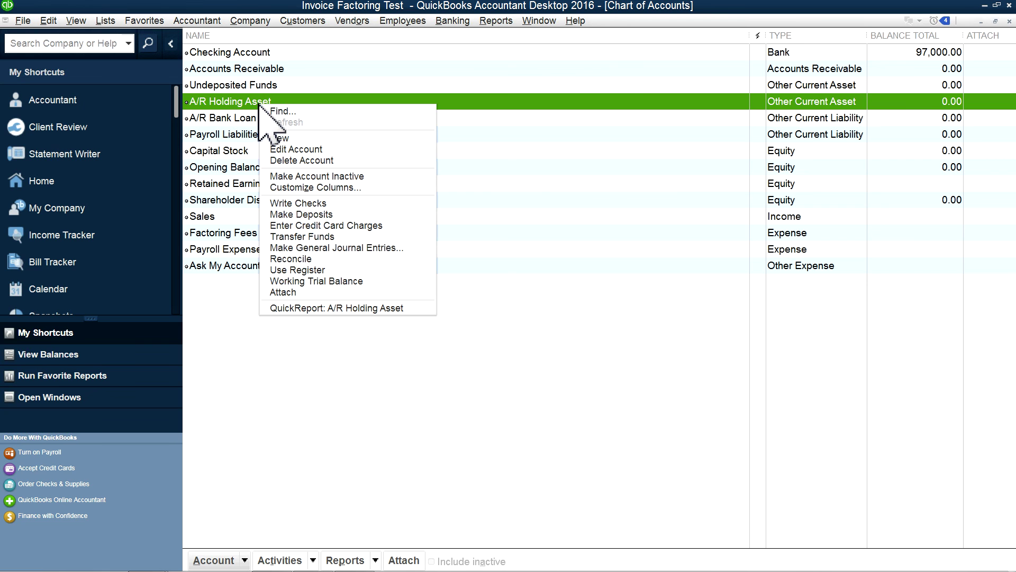
click(287, 260)
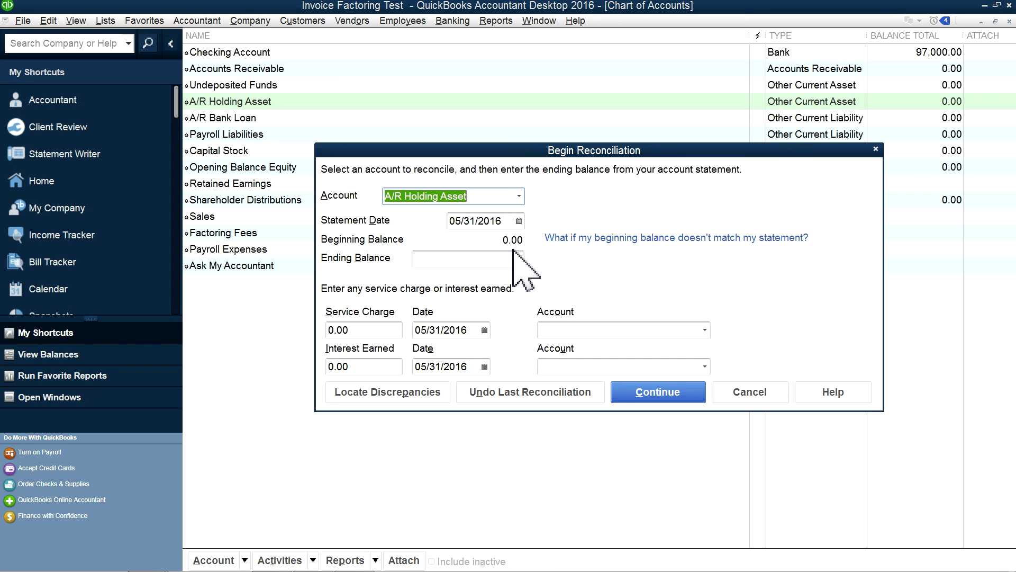
click(519, 221)
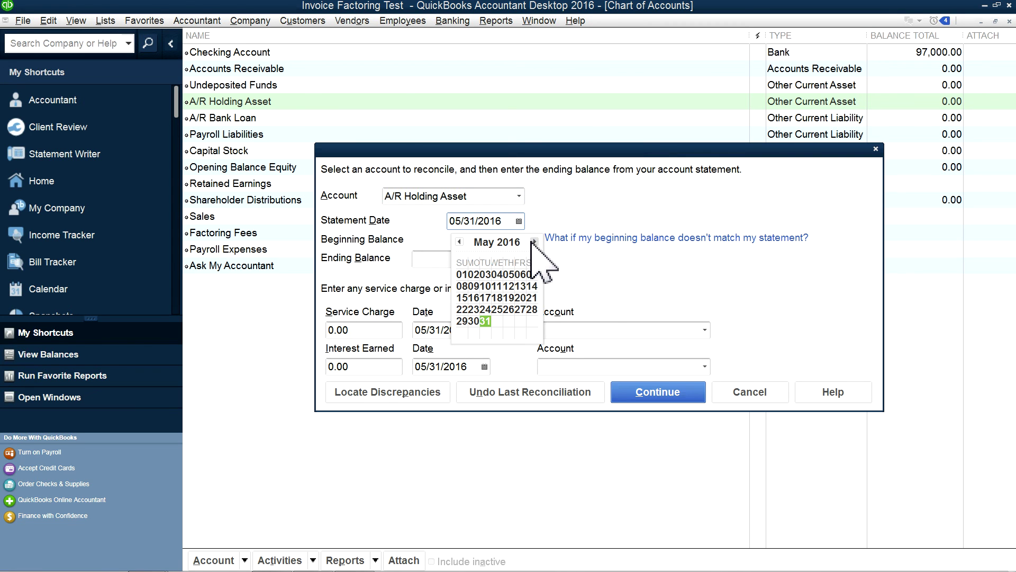
click(534, 241)
click(508, 321)
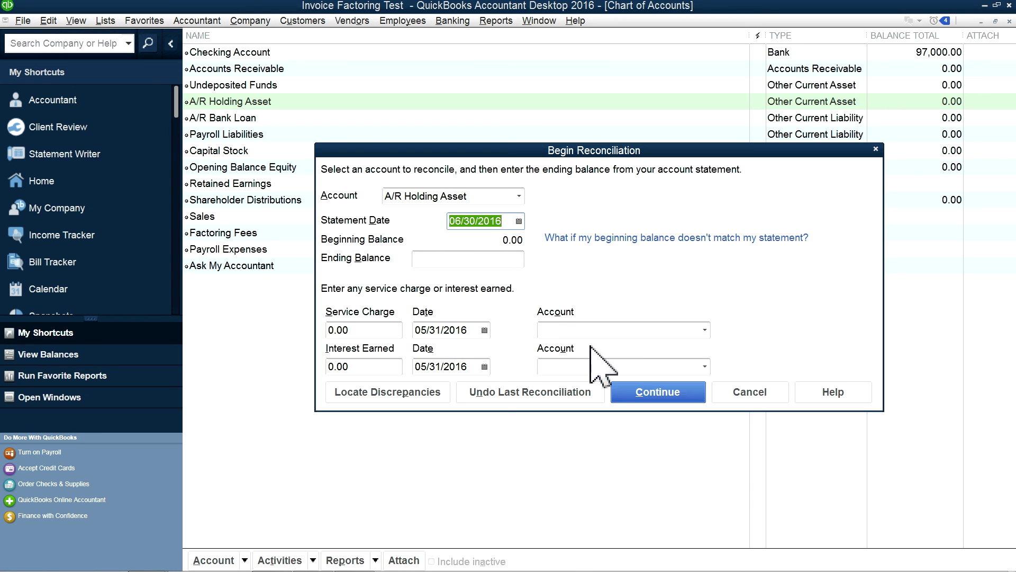
click(503, 259)
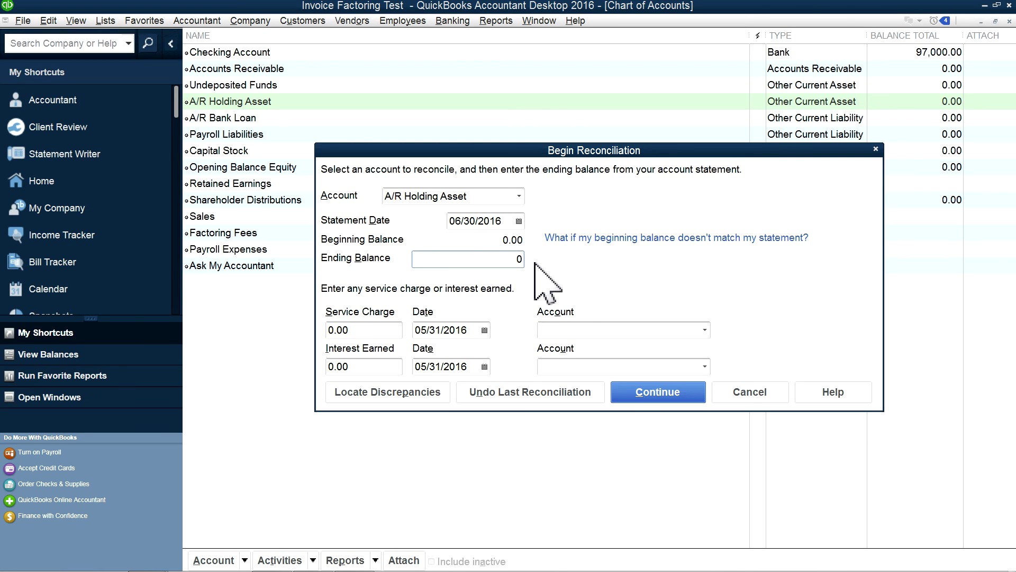
click(655, 394)
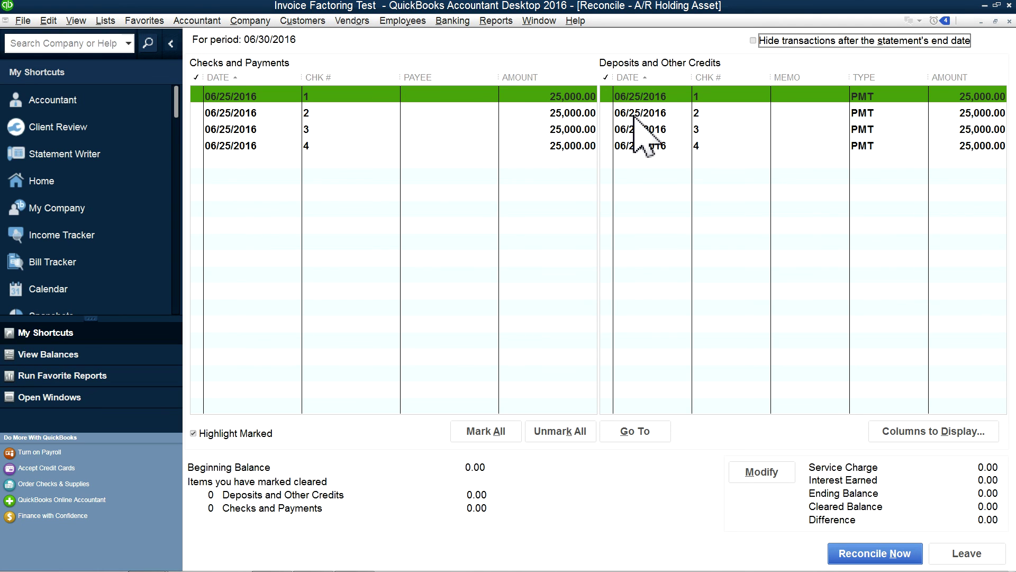
- Mark deposits 1 to 4 and the matching checks and payments 1 to 4 as cleared in the A/R Holding Asset reconciliation
click(607, 97)
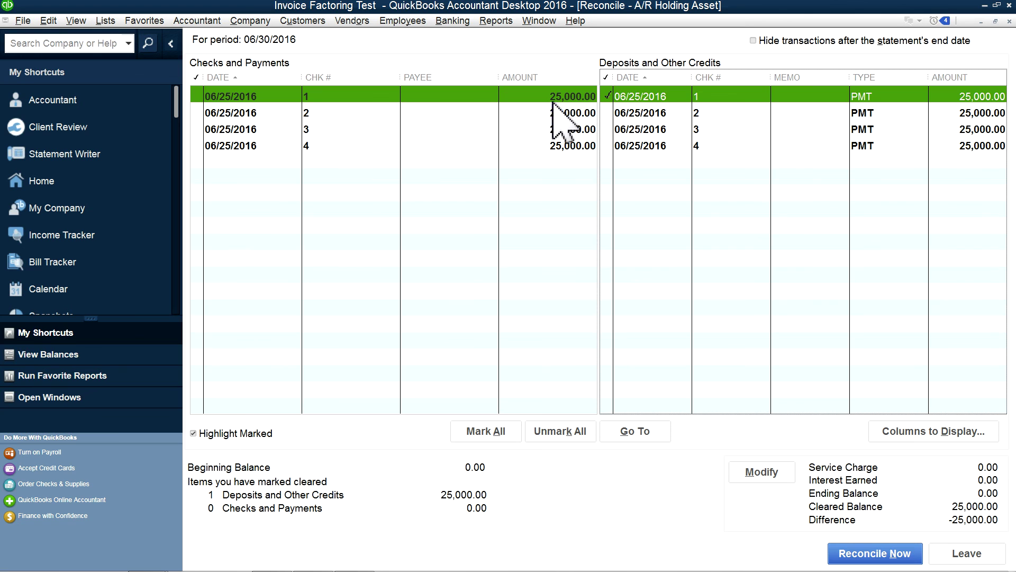
click(197, 97)
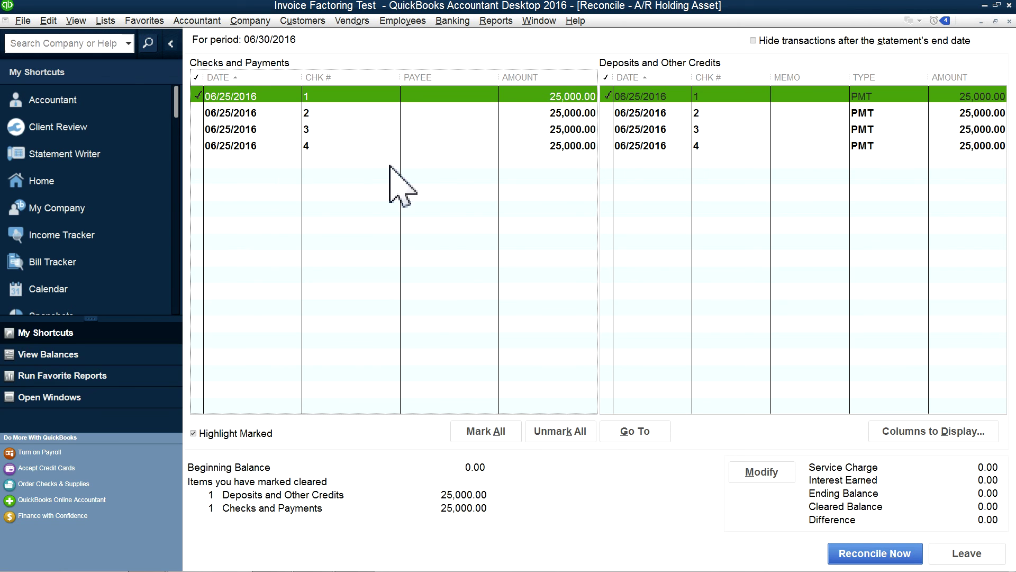
click(608, 111)
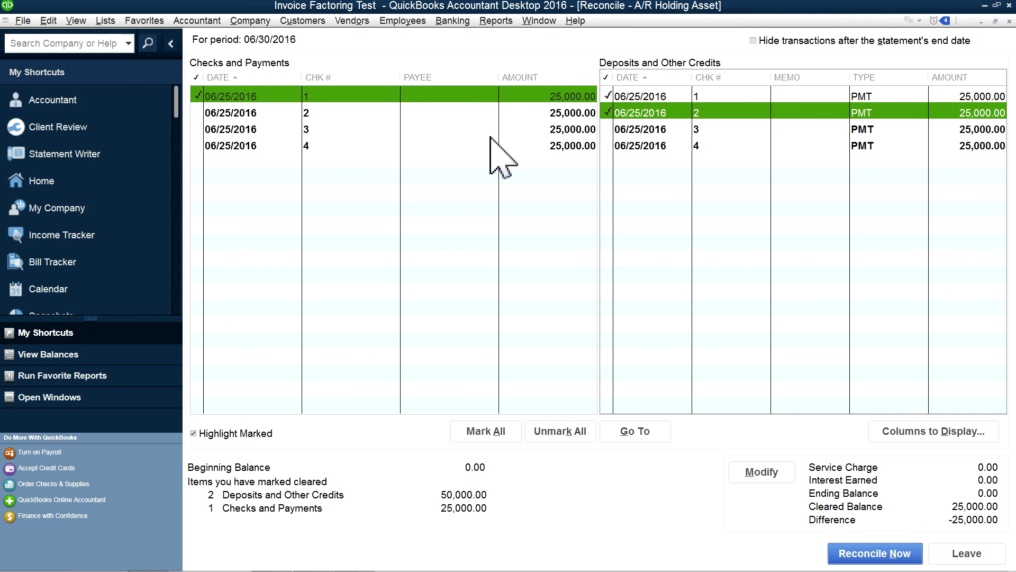
click(196, 112)
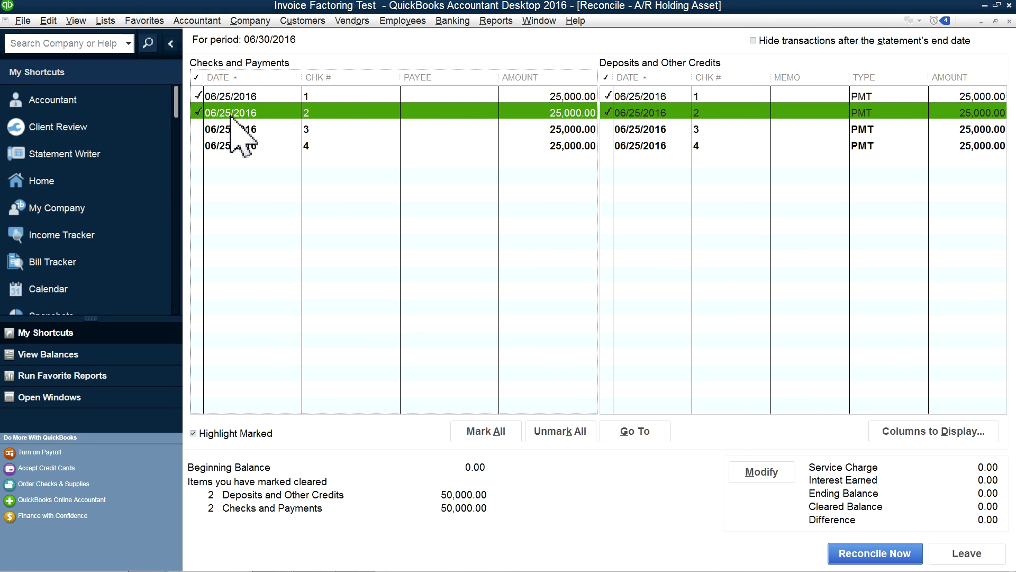
click(607, 129)
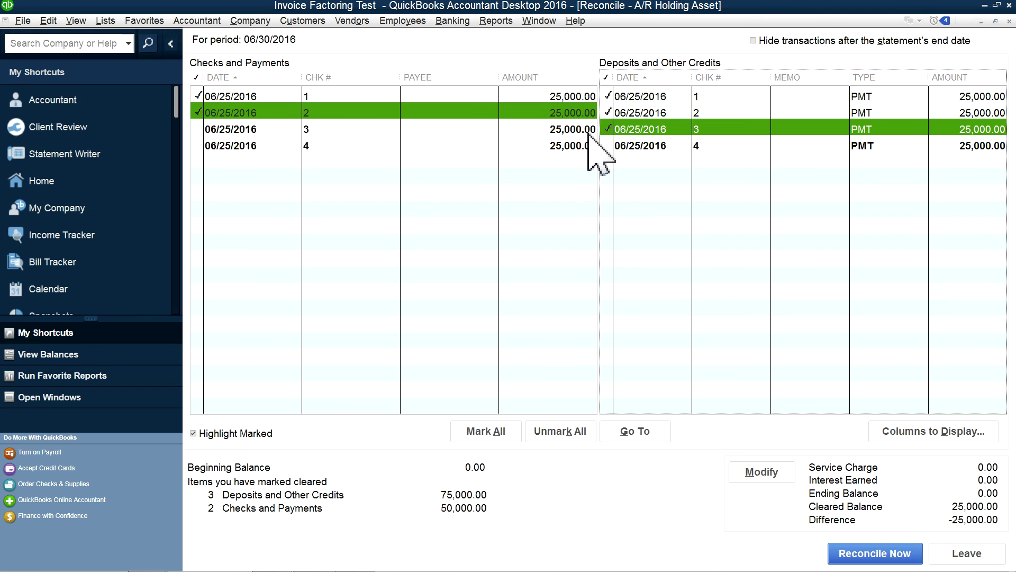
click(198, 129)
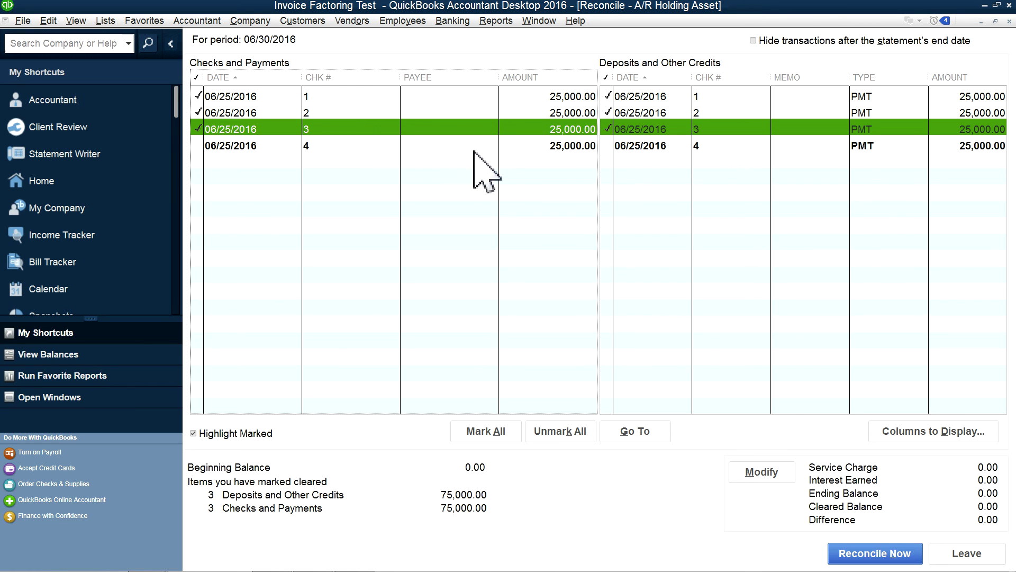
click(605, 145)
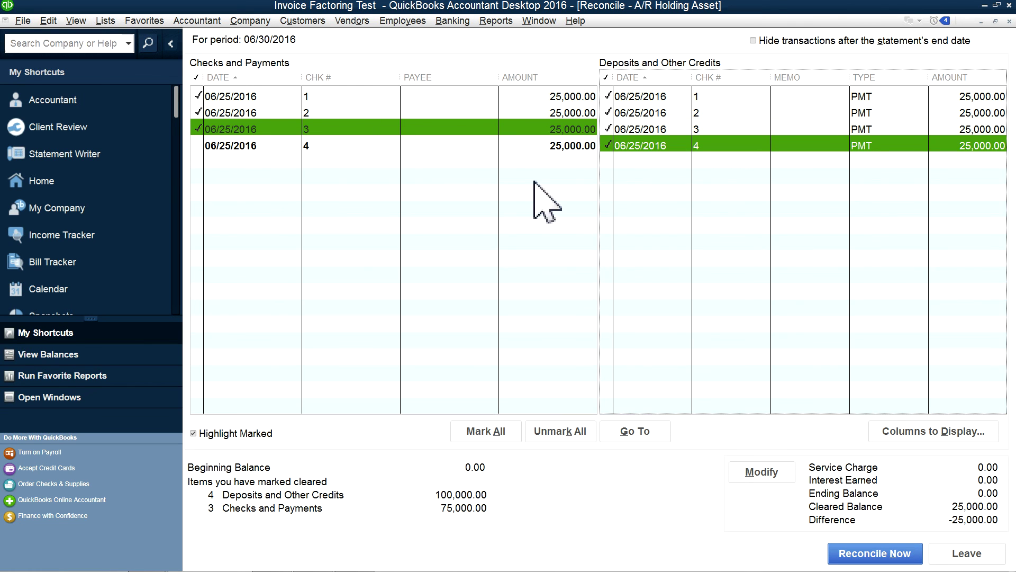
click(202, 149)
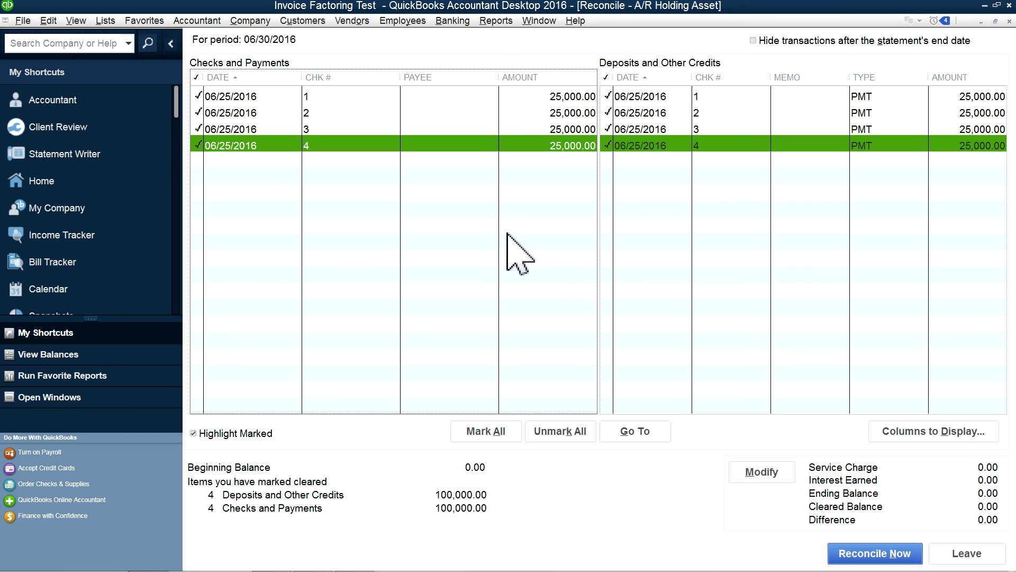
- Complete the A/R Holding Asset reconciliation without displaying a report, and check the cleared marks in that account's register
click(887, 553)
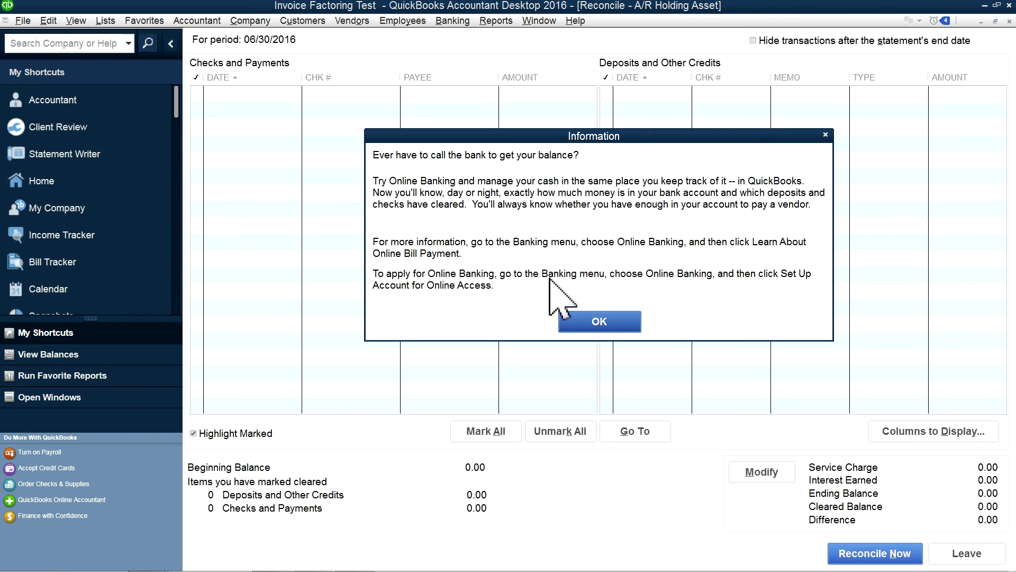
click(620, 325)
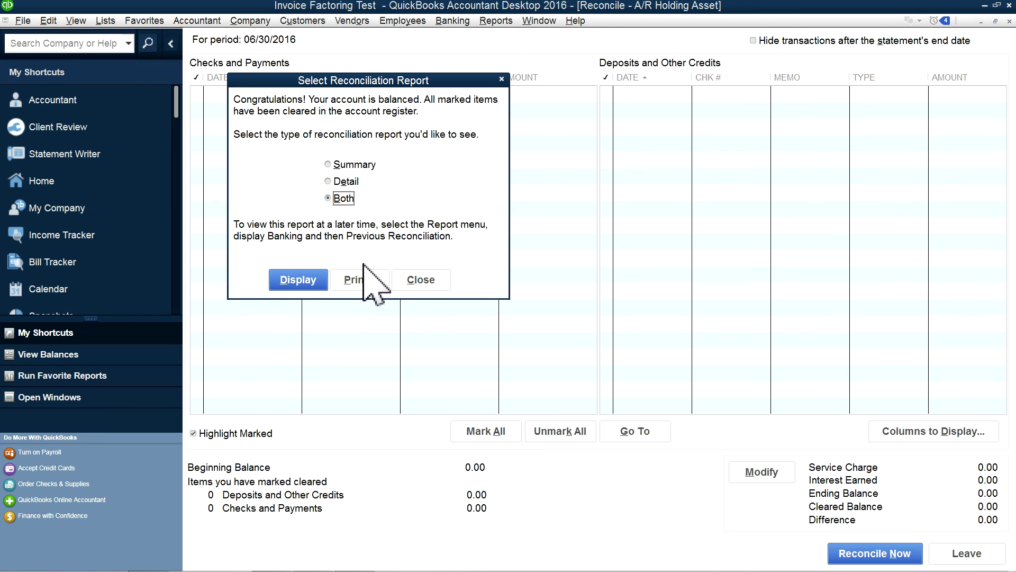
click(421, 279)
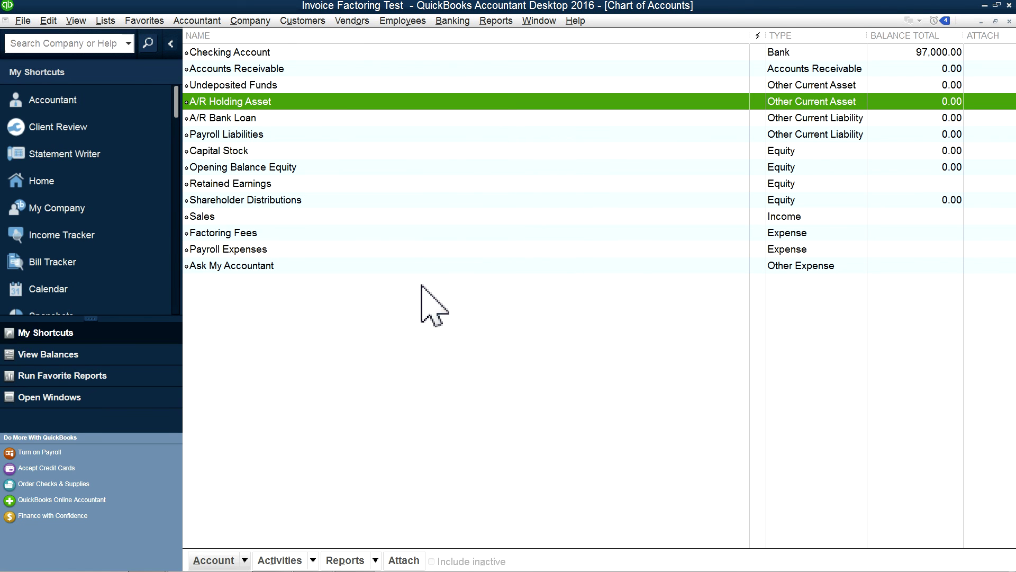
double_click(303, 104)
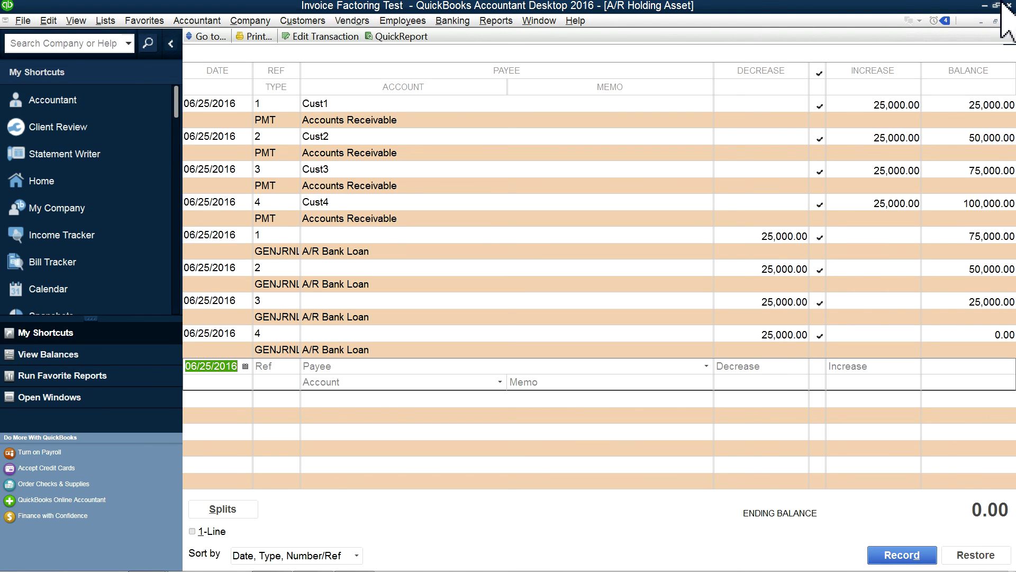
click(1009, 22)
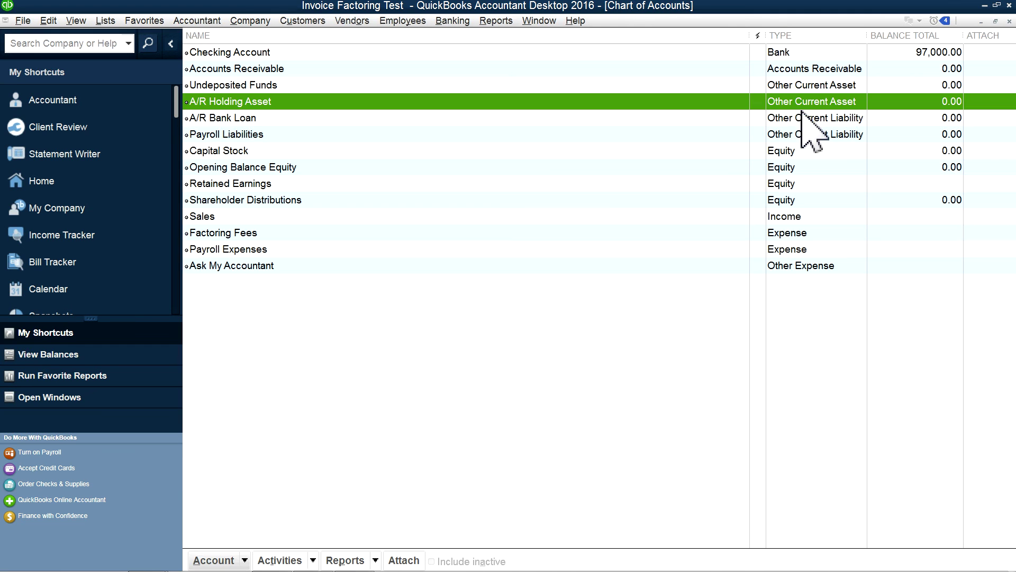
- Review the cleared column in the A/R Bank Loan register, declining to clear the 3,000 factoring fee manually, and close the register
double_click(233, 118)
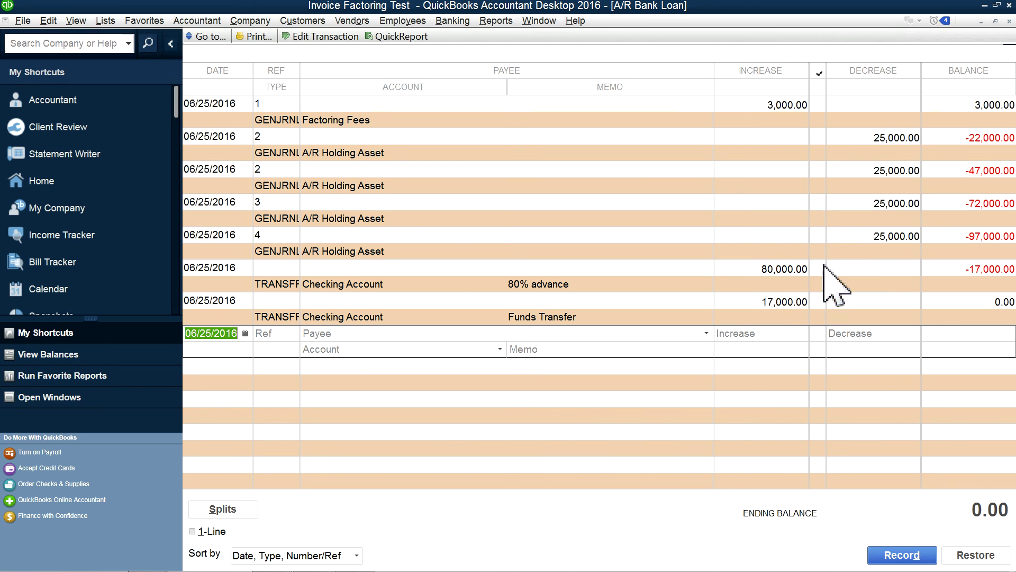
click(817, 105)
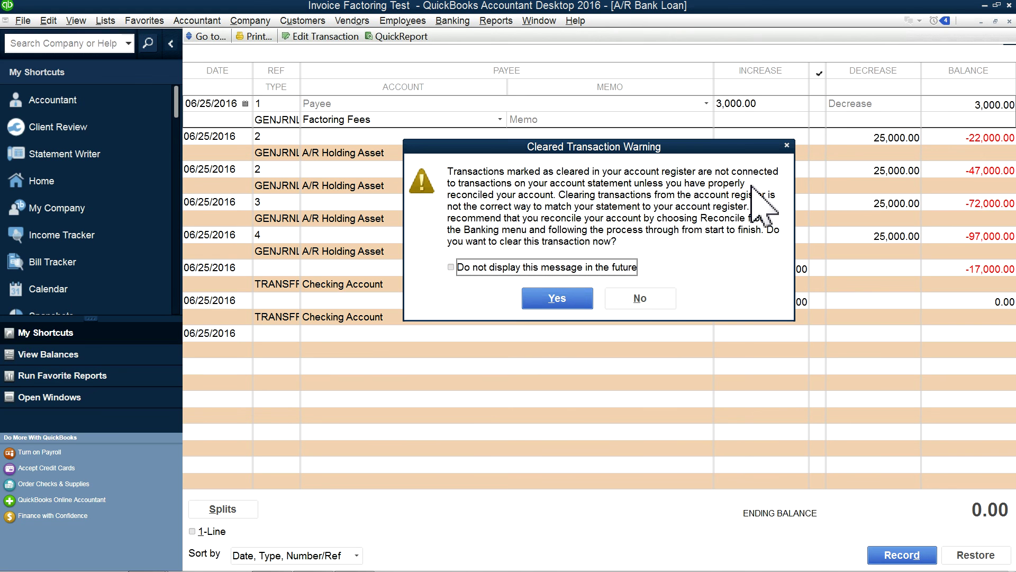
click(650, 300)
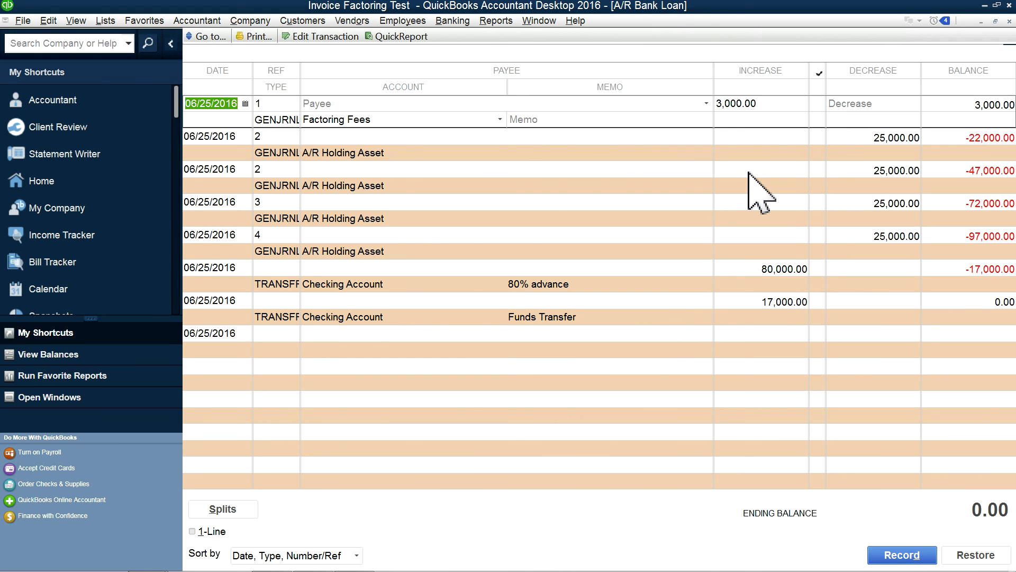
mouse_move(448, 570)
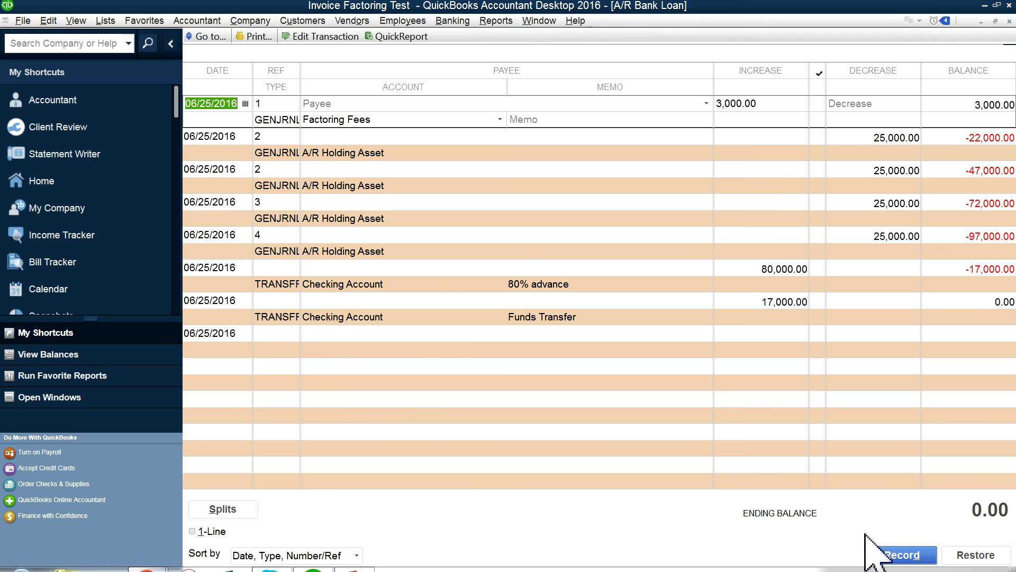
click(894, 556)
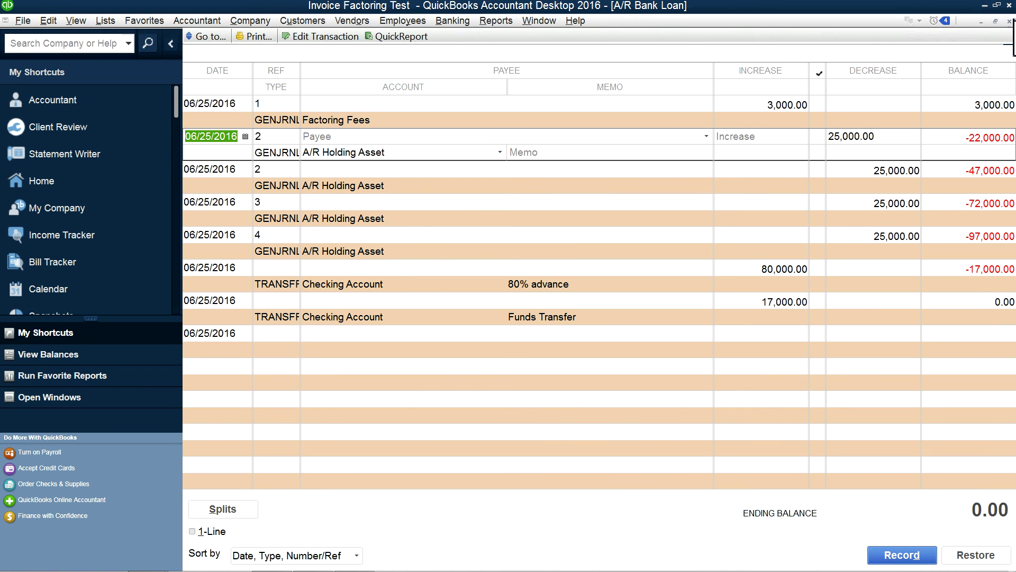
click(1009, 21)
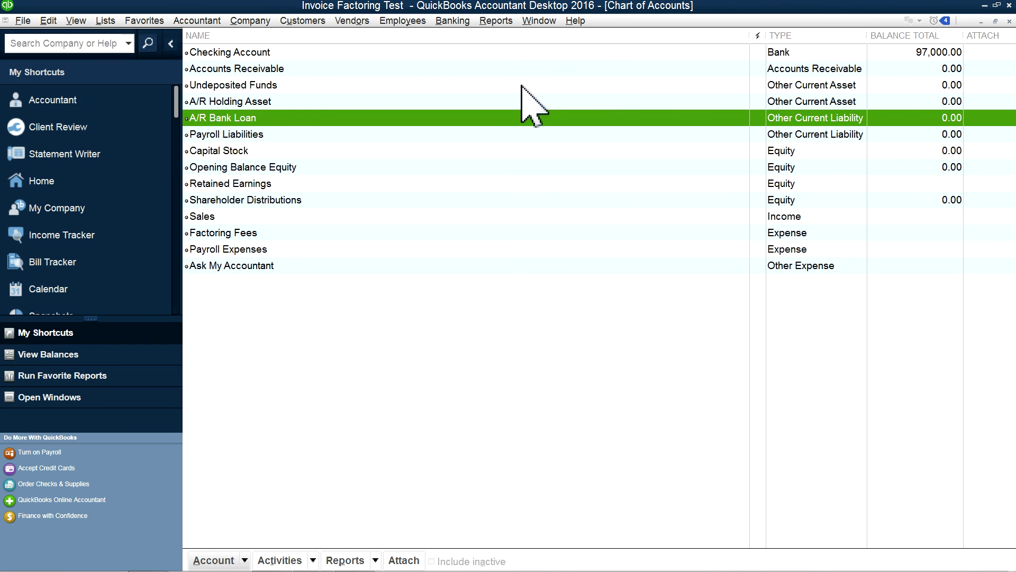
- Start reconciling A/R Bank Loan from the Chart of Accounts with statement date 06/30/2016 and an ending balance of 0
right_click(244, 123)
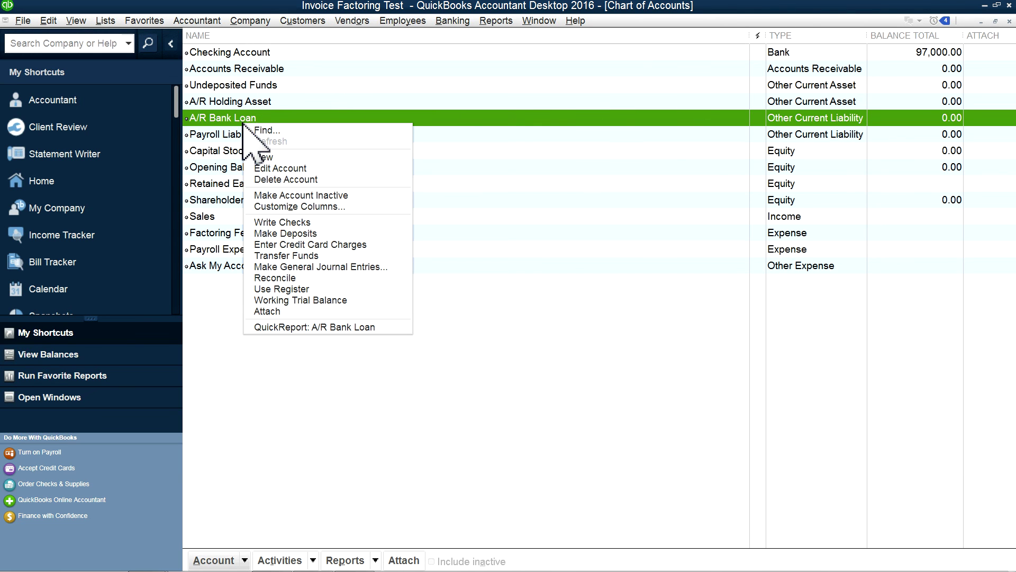
click(276, 277)
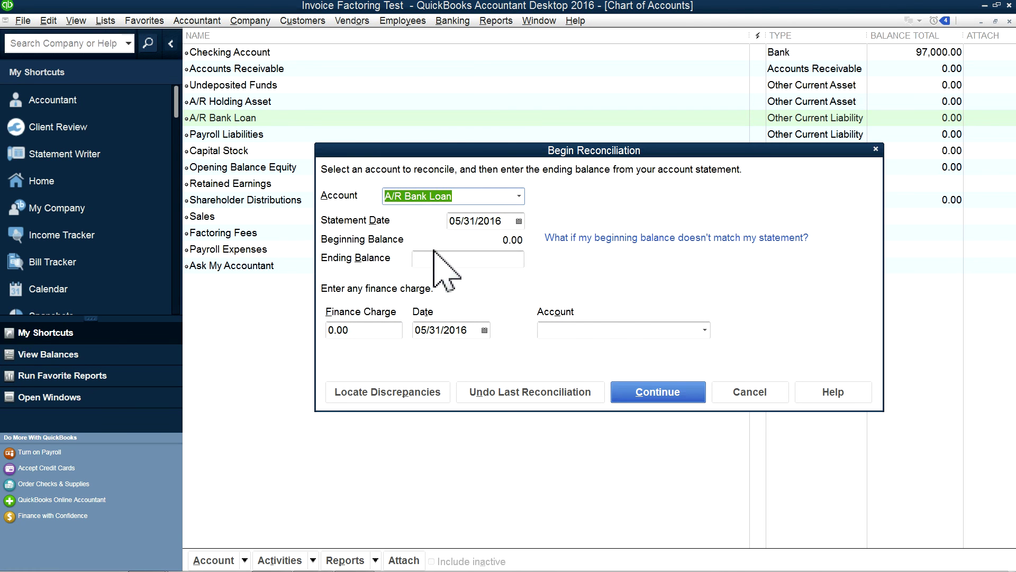
click(518, 221)
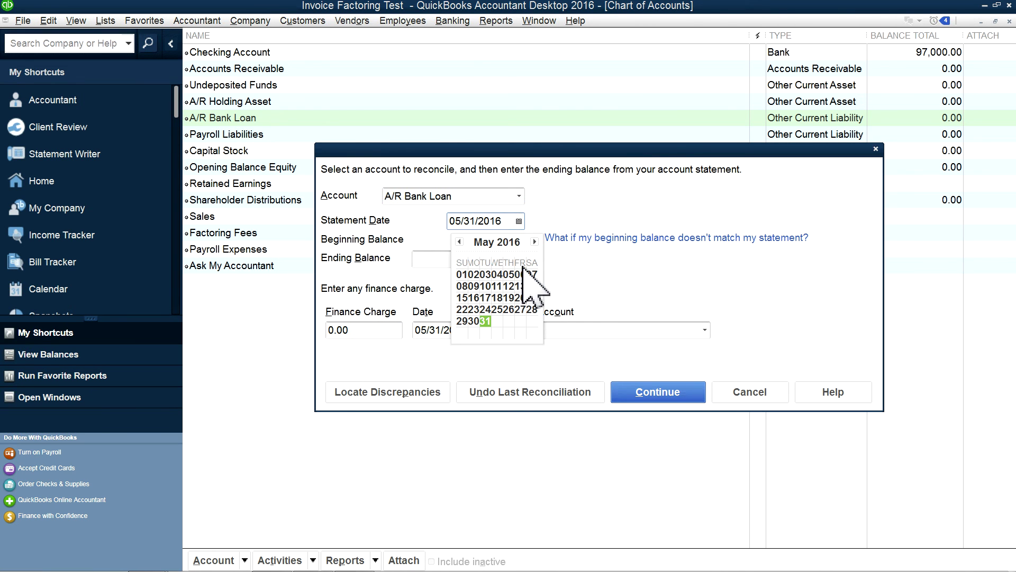
click(534, 242)
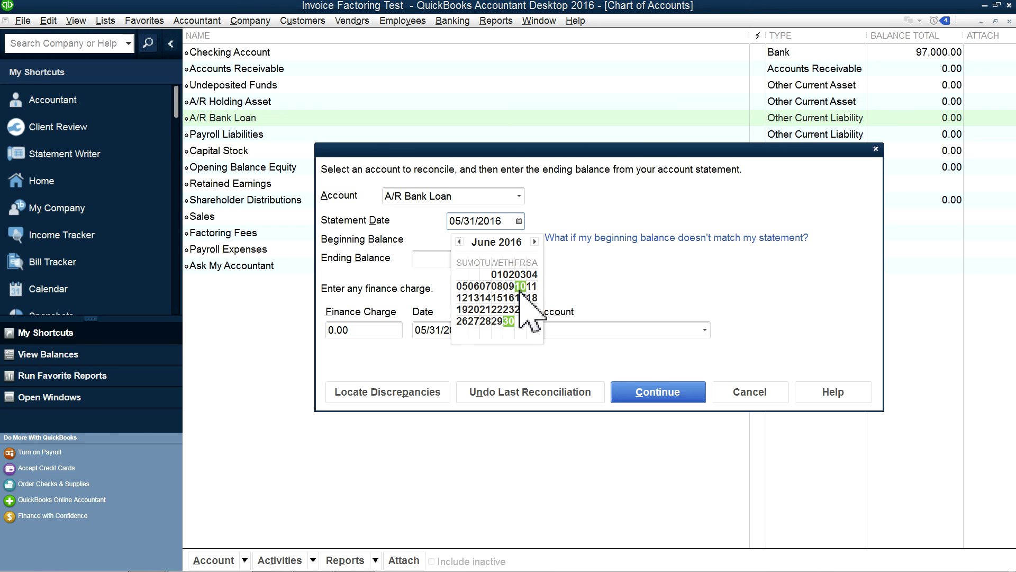
click(509, 321)
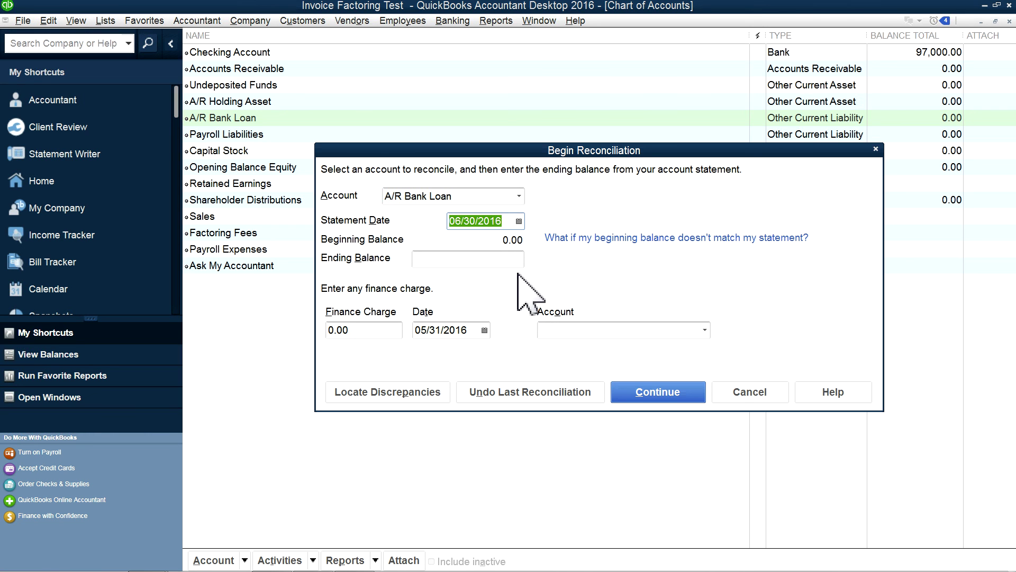
click(506, 261)
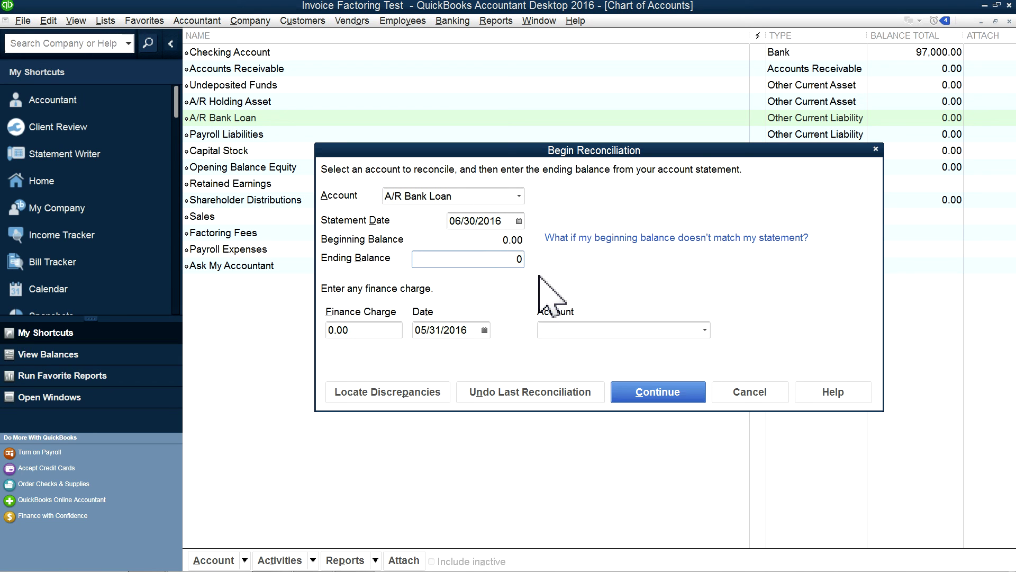
click(650, 394)
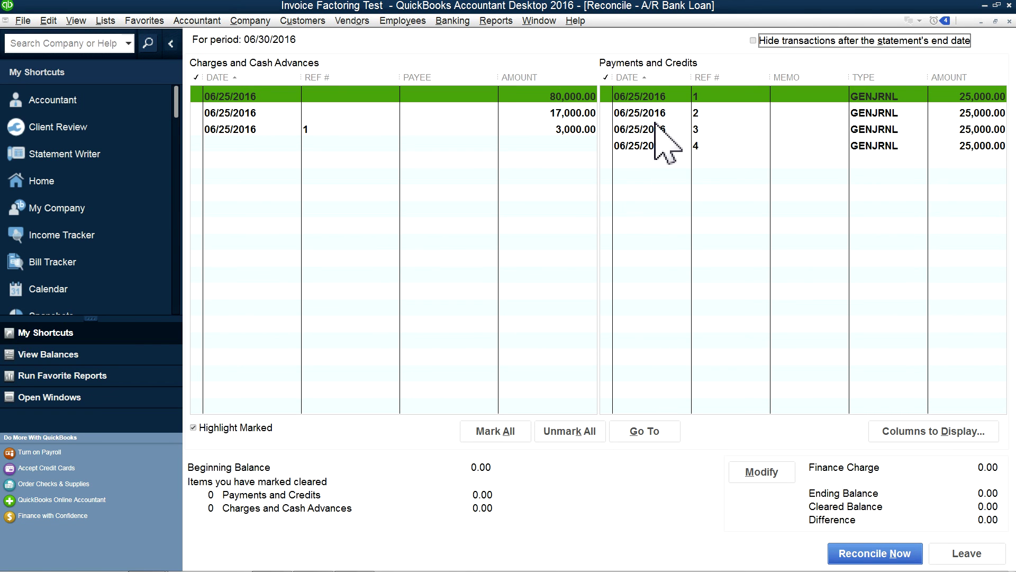
- Mark the 80,000, 17,000 and 3,000 charges and all four 25,000 payments as cleared in the A/R Bank Loan reconciliation
click(608, 97)
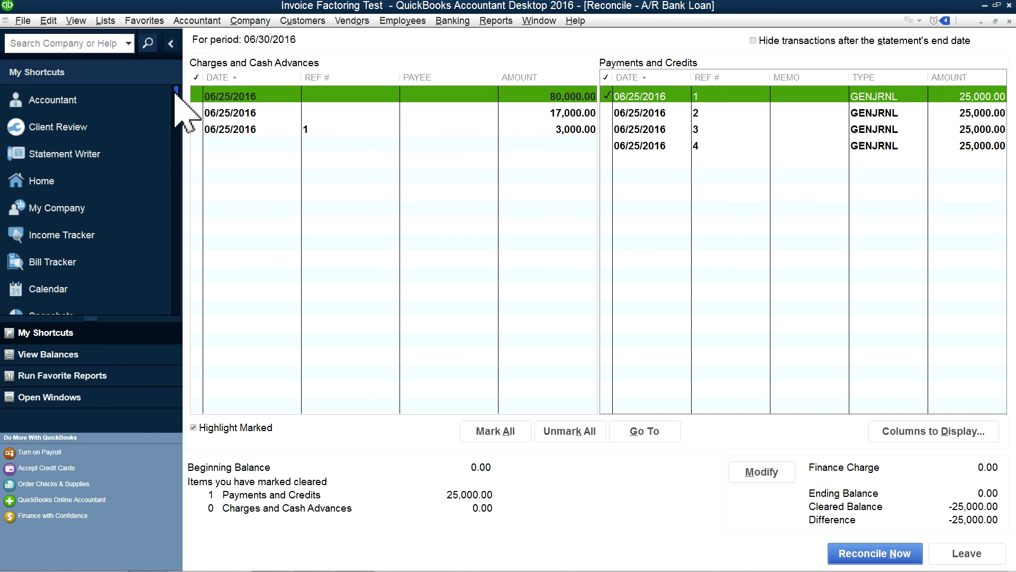
click(196, 98)
click(196, 113)
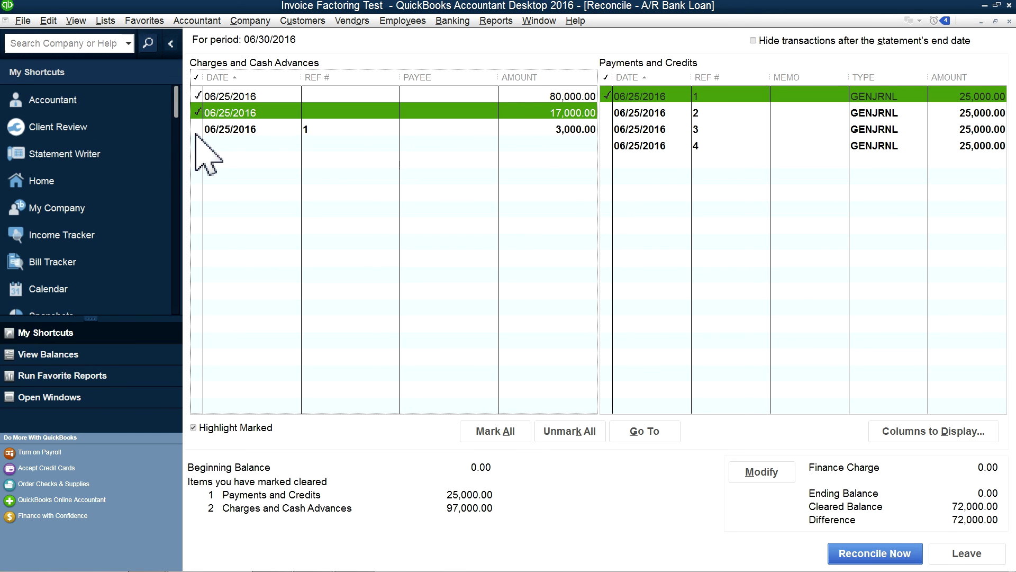
click(196, 130)
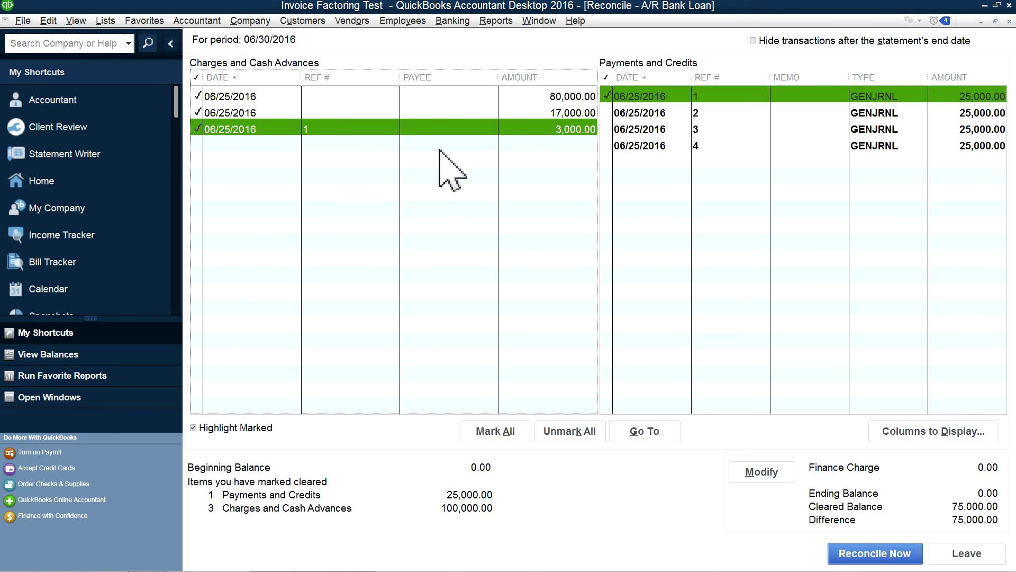
click(607, 112)
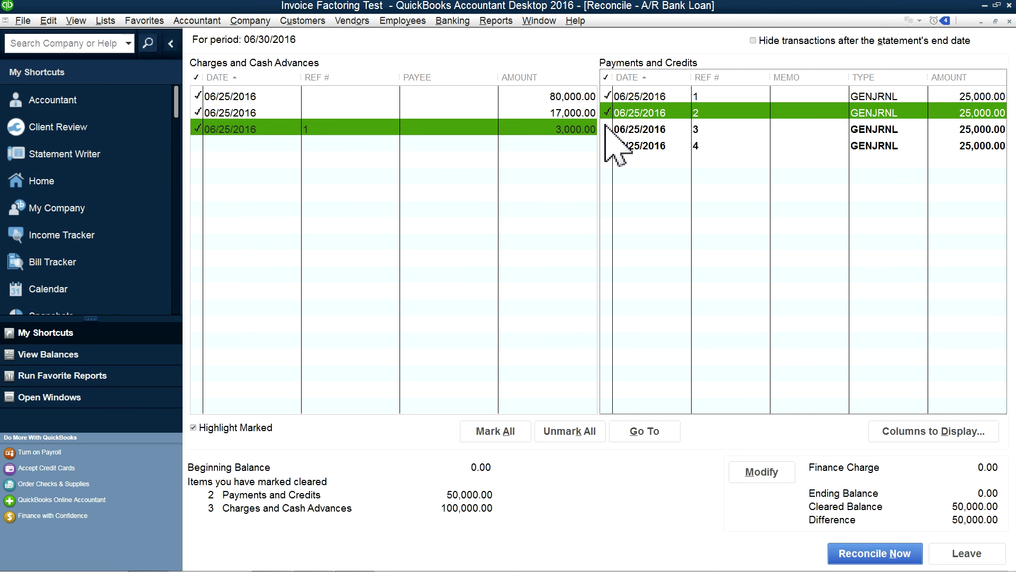
click(607, 130)
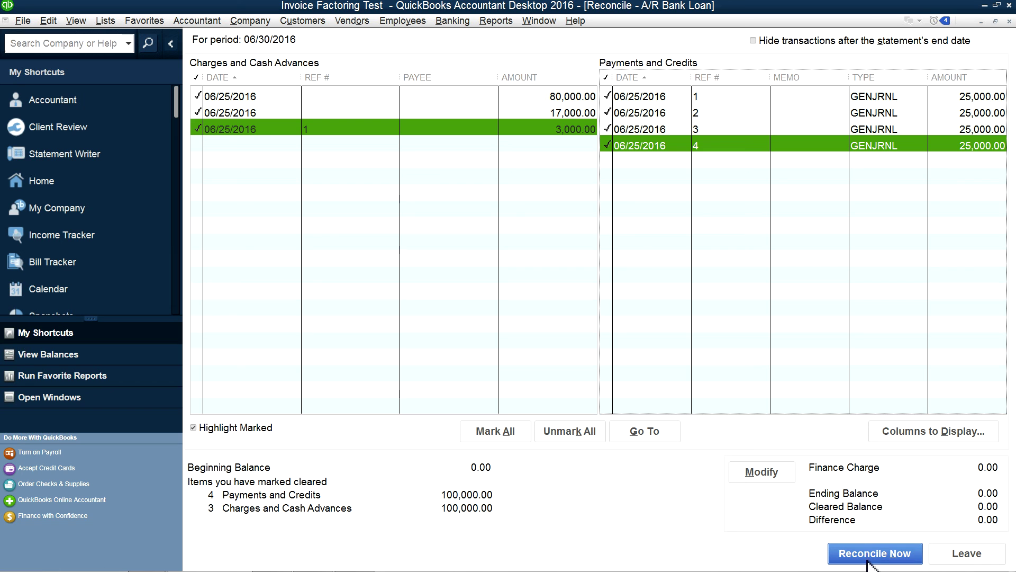
- Complete the A/R Bank Loan reconciliation without displaying a report, and check the cleared marks in that account's register
click(868, 556)
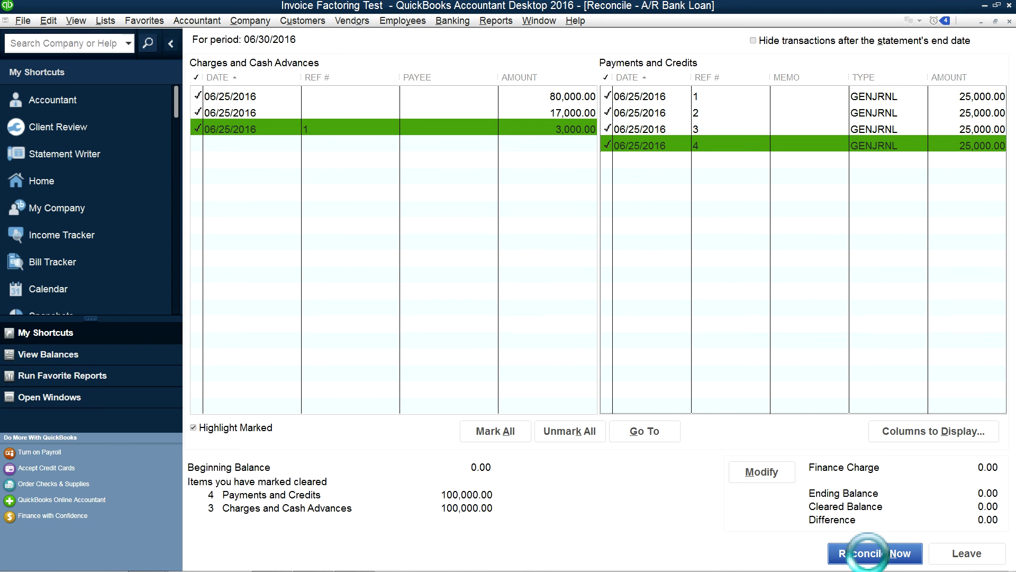
click(424, 276)
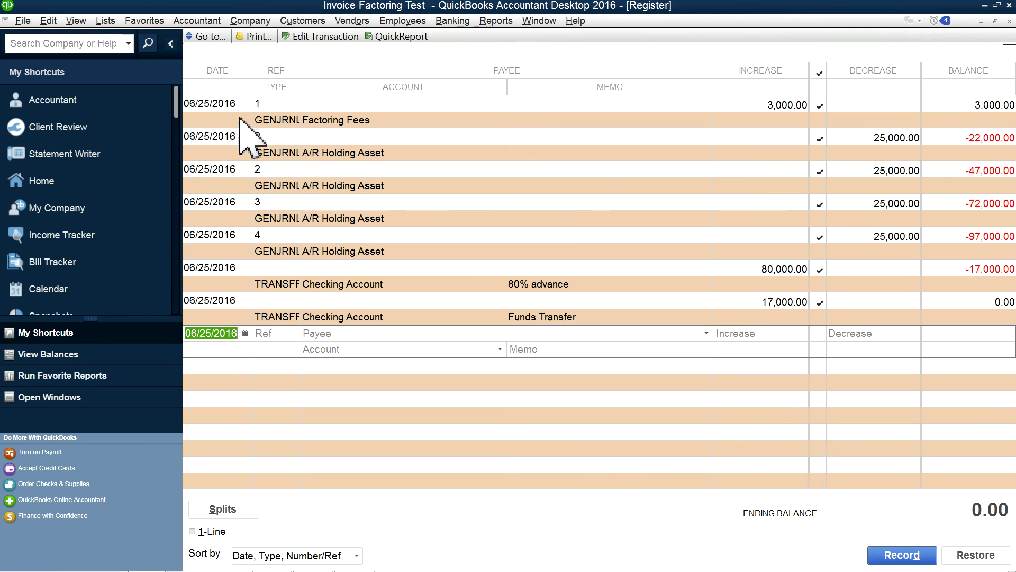
double_click(239, 118)
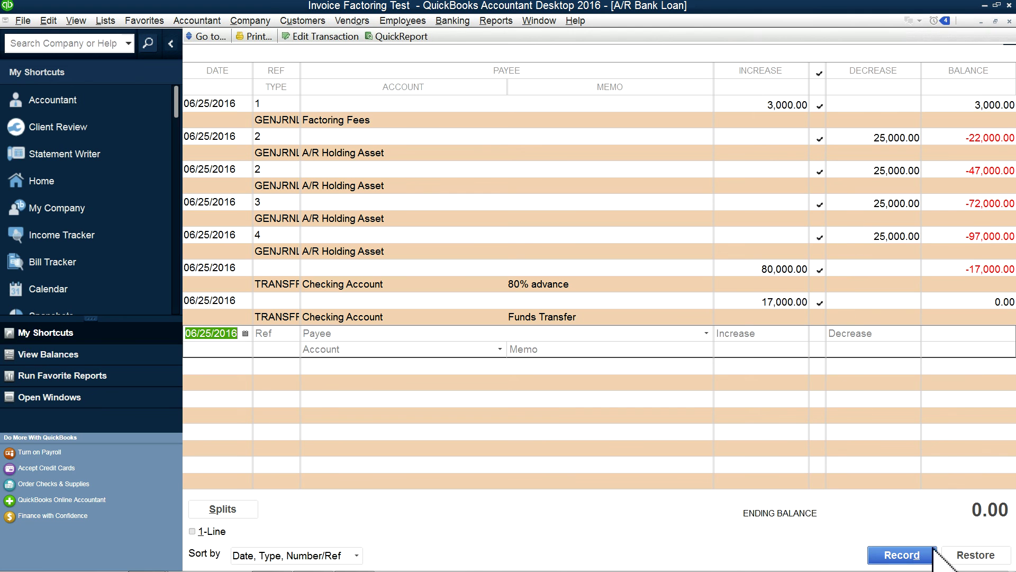
click(1008, 21)
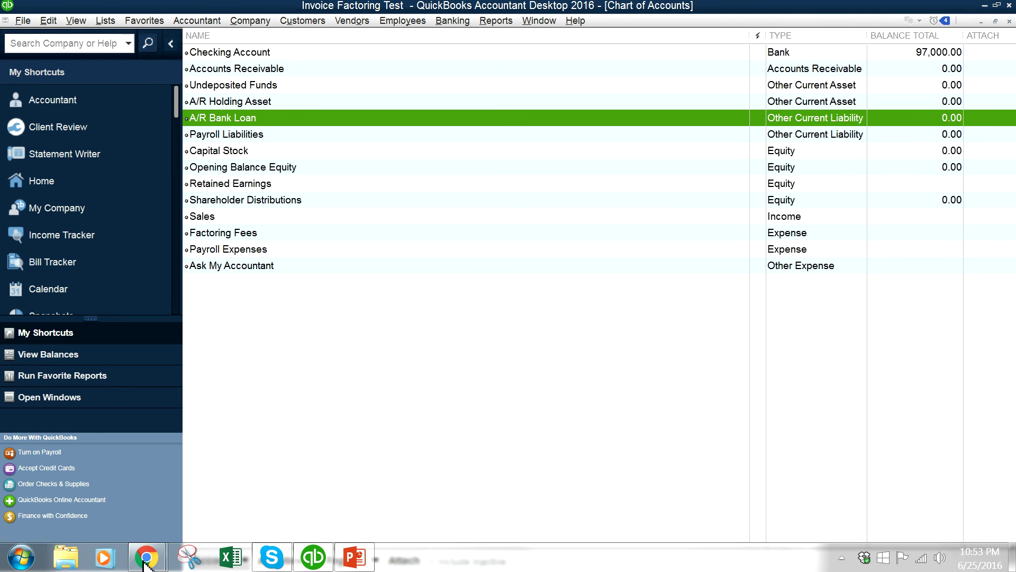
- Switch to the invoice factoring presentation in PowerPoint and run its slide show from the beginning to the YouTube channels slide
click(354, 557)
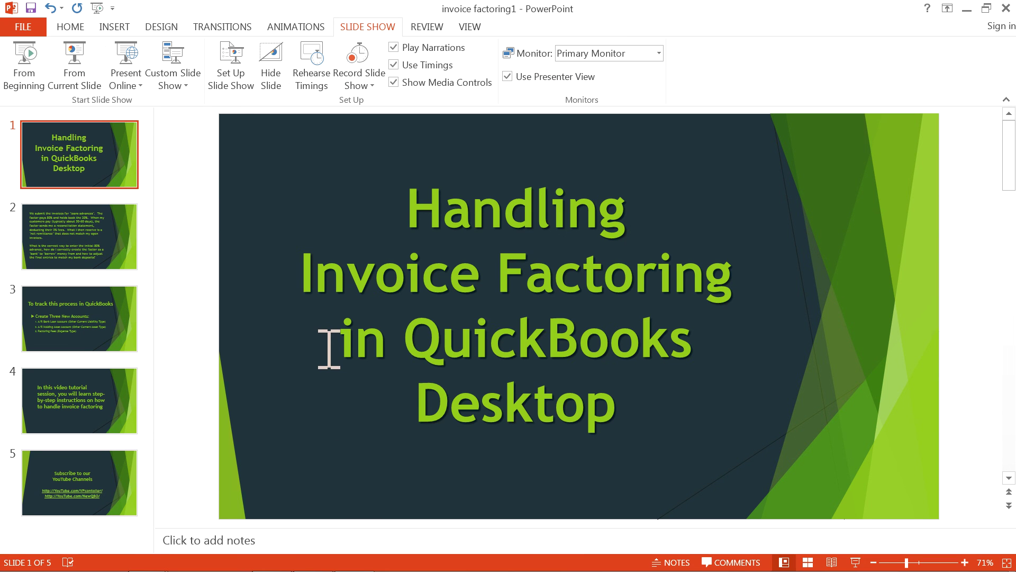
click(29, 79)
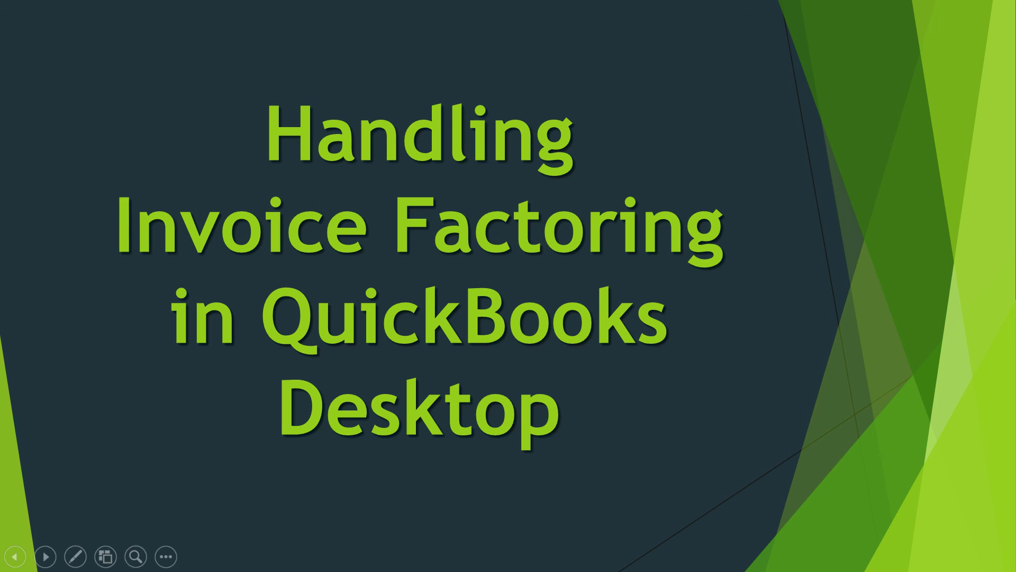
key(Right)
key(Right)
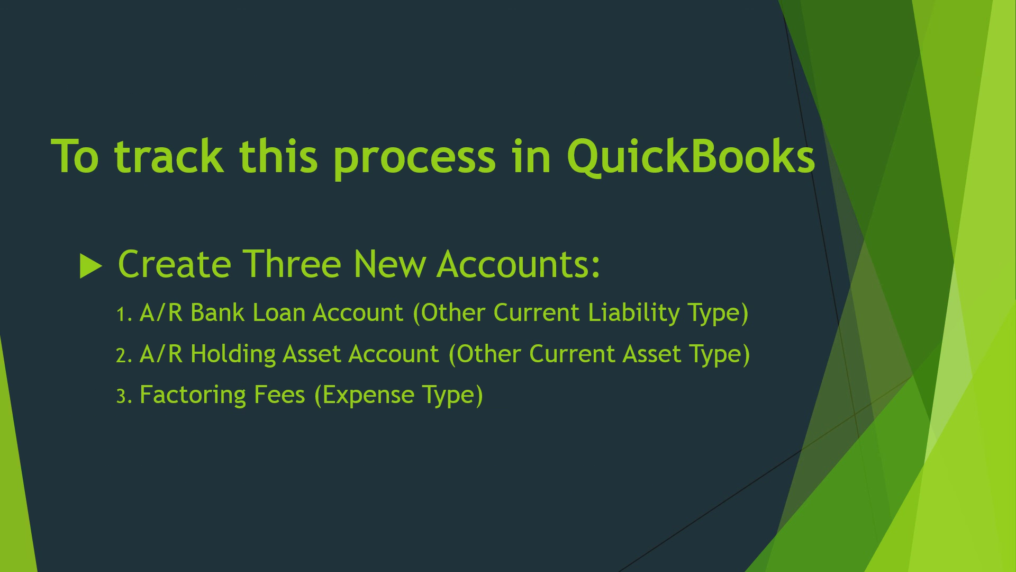
key(Right)
key(Right)
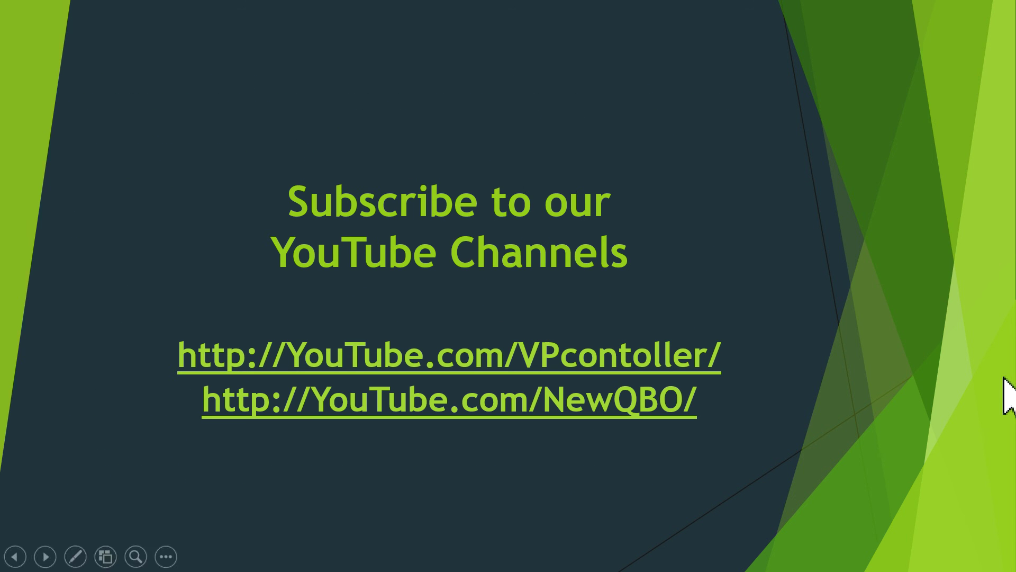